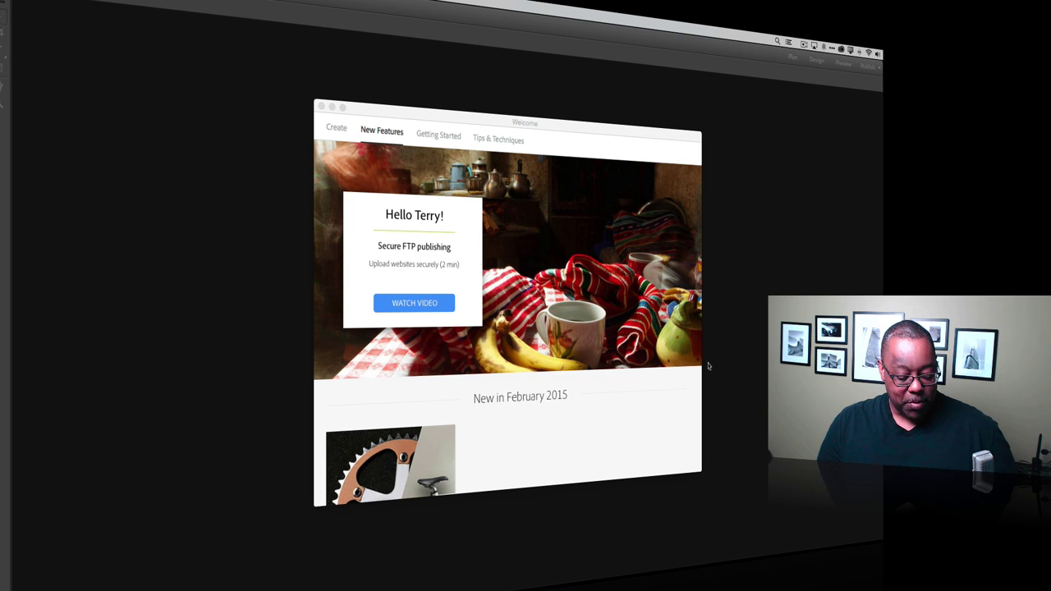
Step: Switch to Chrome and examine the scroll effects on the Creative Jam San Francisco event page
key(super+Tab)
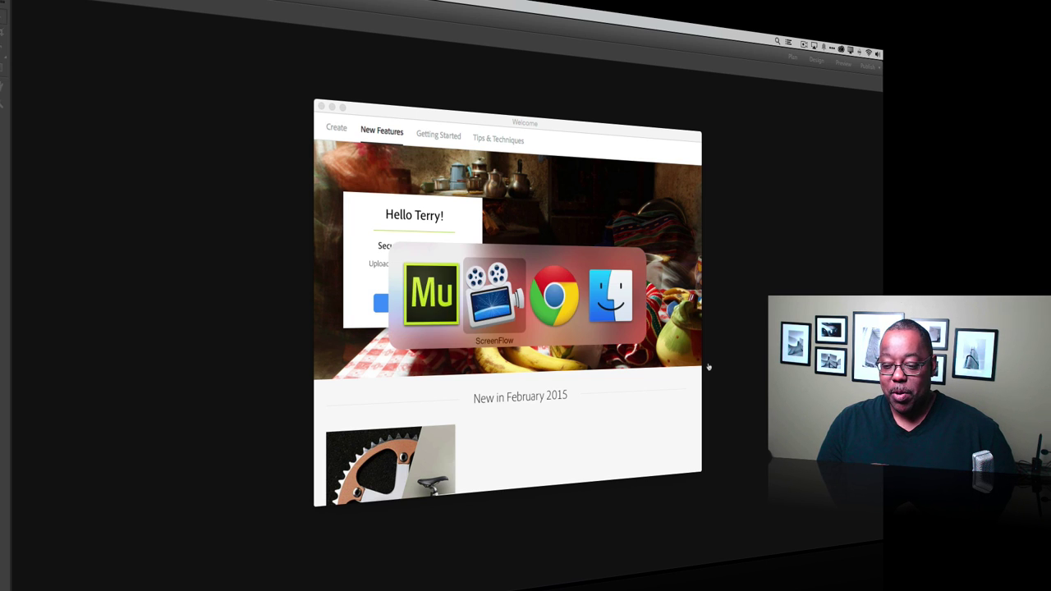
key(super+Tab)
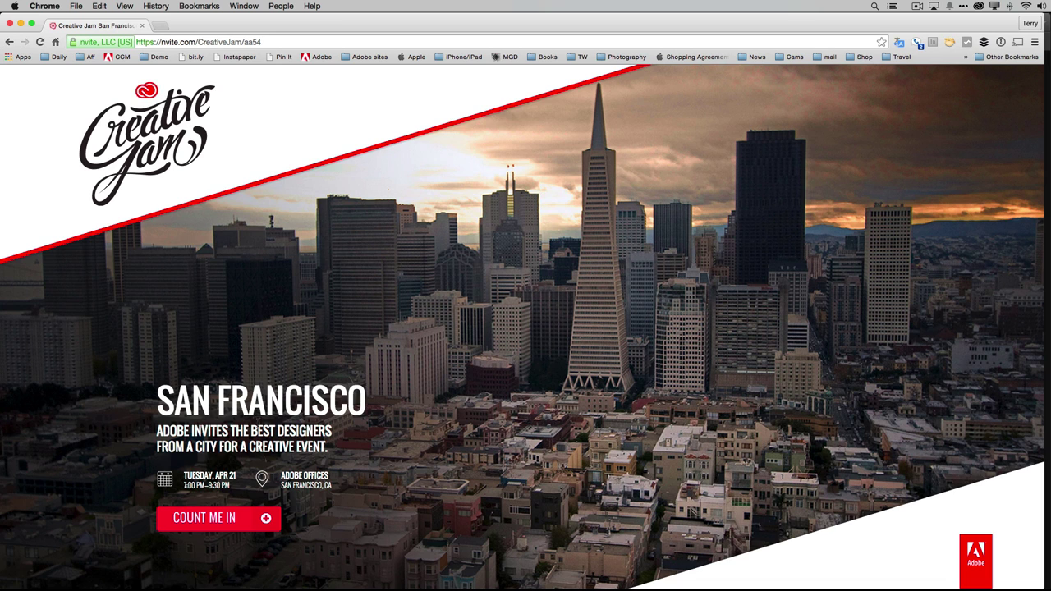
scroll(842, 399, down, 5)
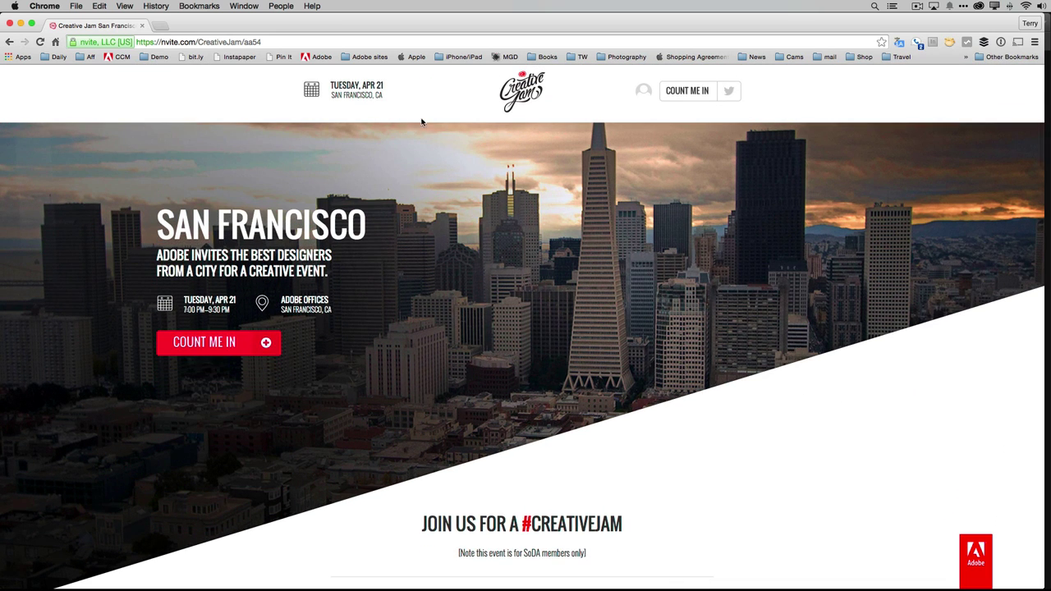
scroll(727, 419, down, 3)
scroll(727, 418, down, 10)
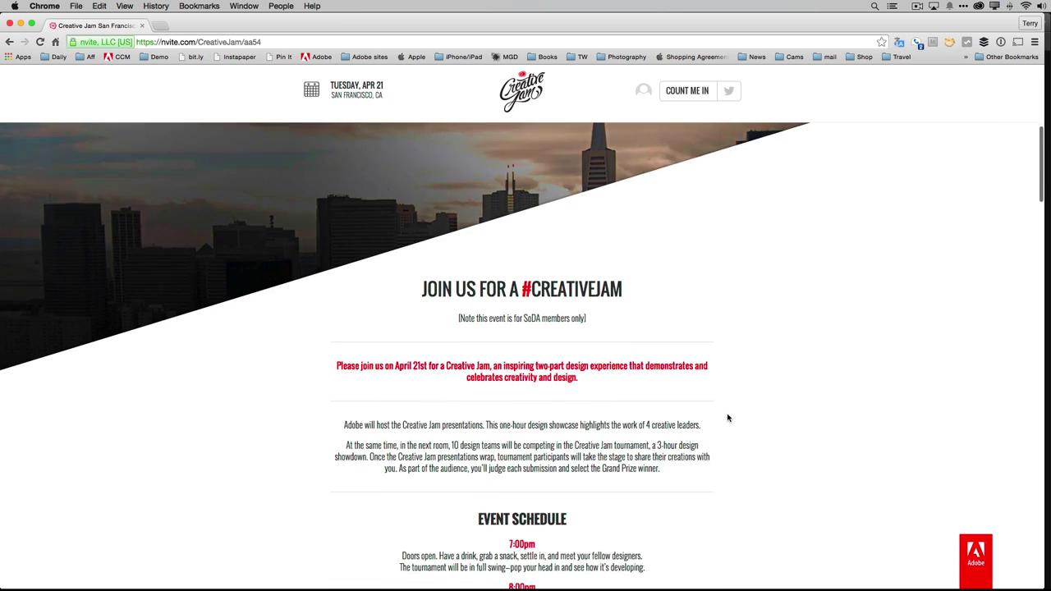
scroll(727, 419, down, 5)
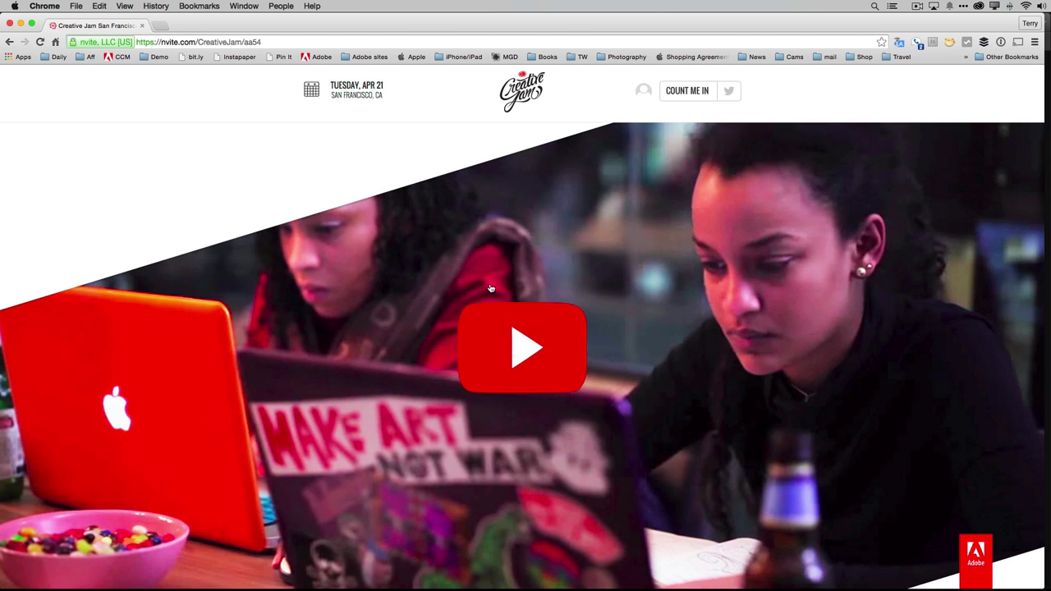
scroll(761, 374, down, 5)
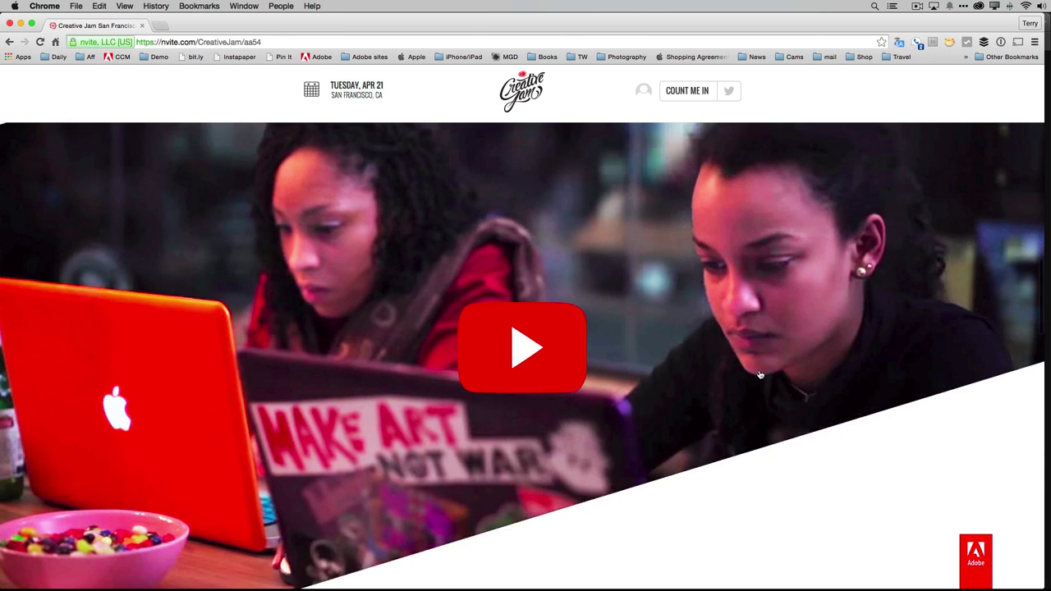
scroll(761, 374, down, 3)
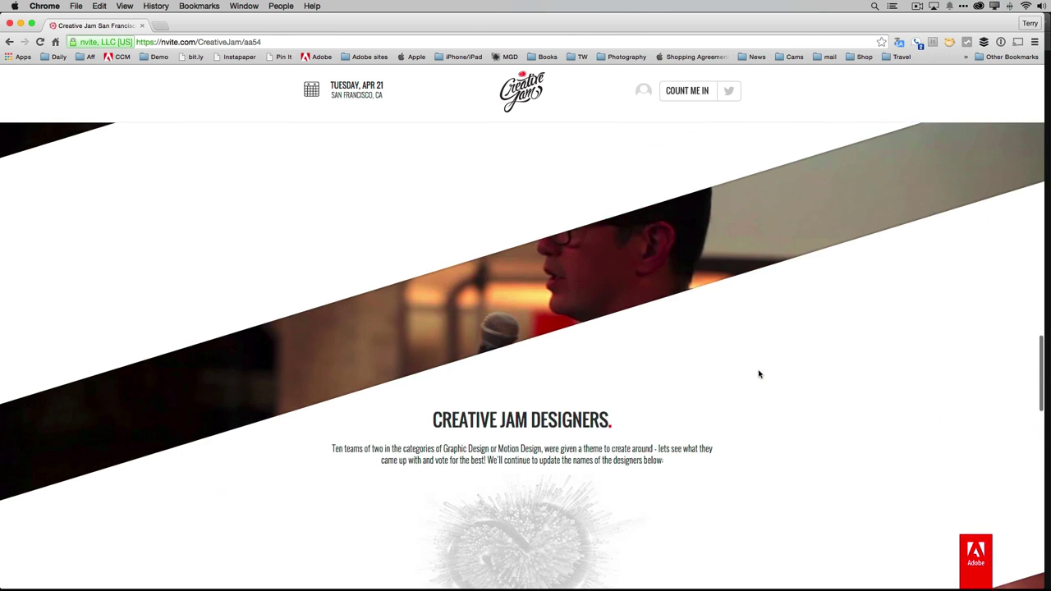
scroll(619, 252, down, 5)
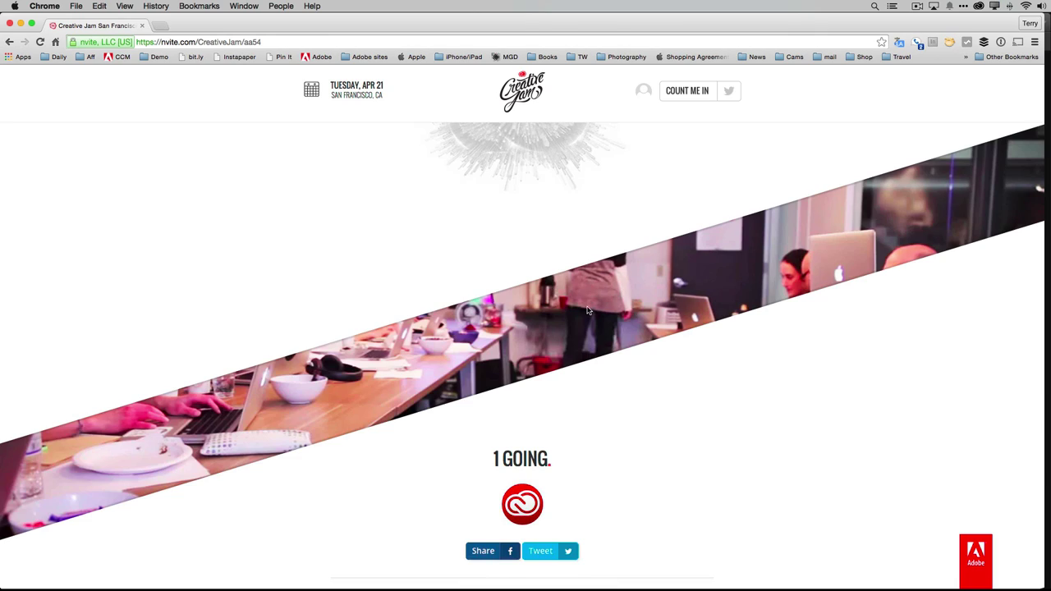
scroll(586, 307, down, 4)
scroll(590, 307, down, 3)
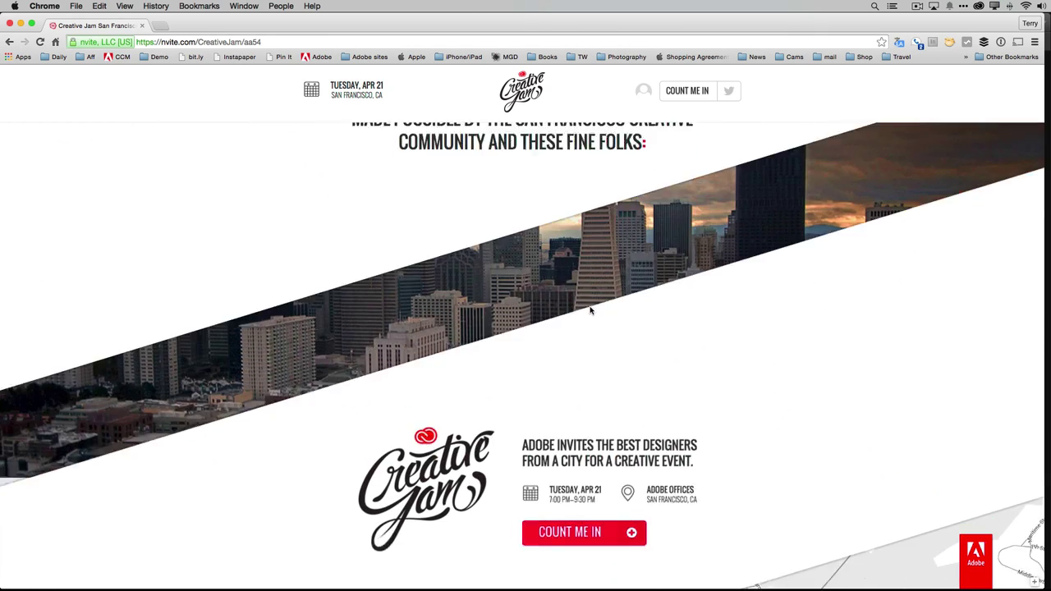
scroll(656, 287, down, 10)
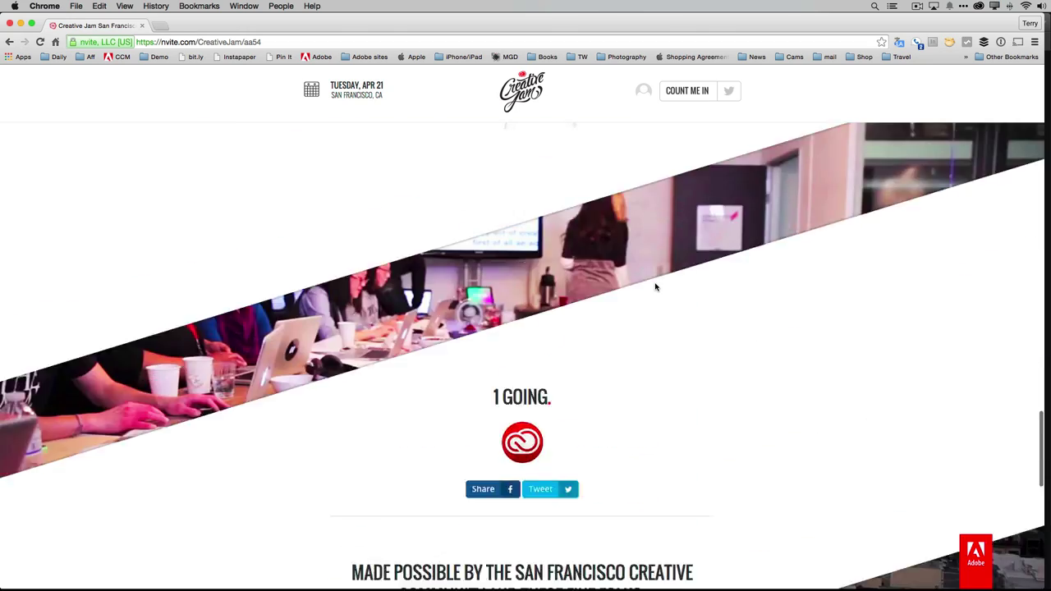
scroll(656, 288, up, 15)
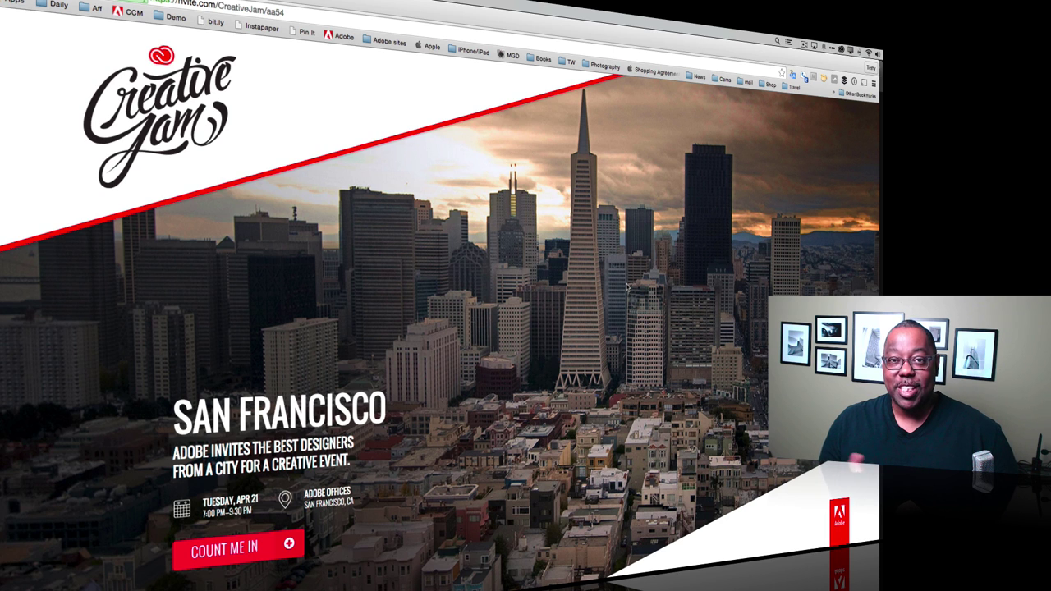
Step: Switch to Adobe Muse and start a new site with a minimum height of 6000 and 5 columns
key(super+Tab)
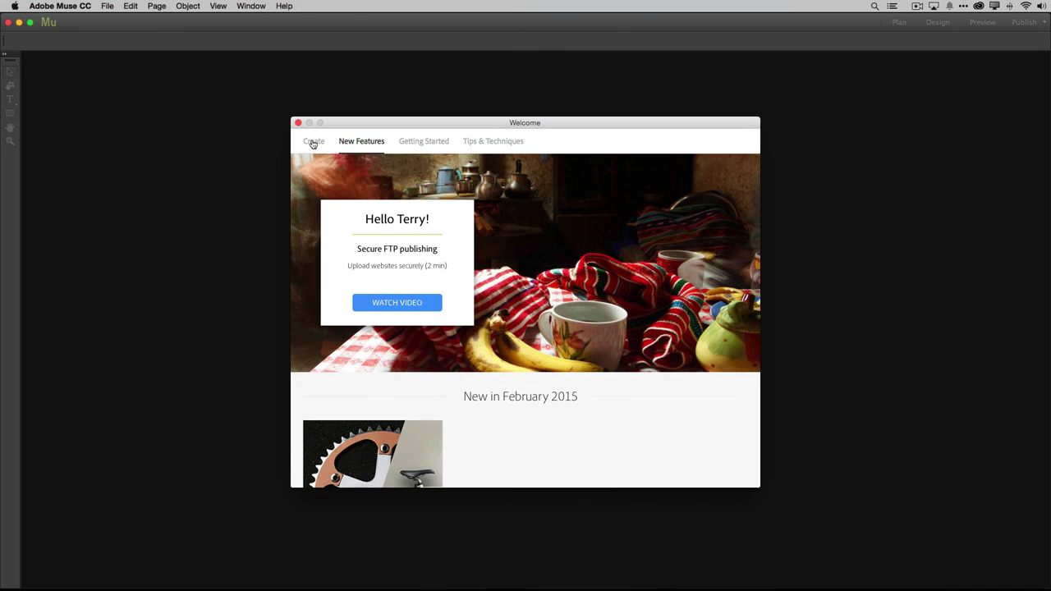
click(311, 144)
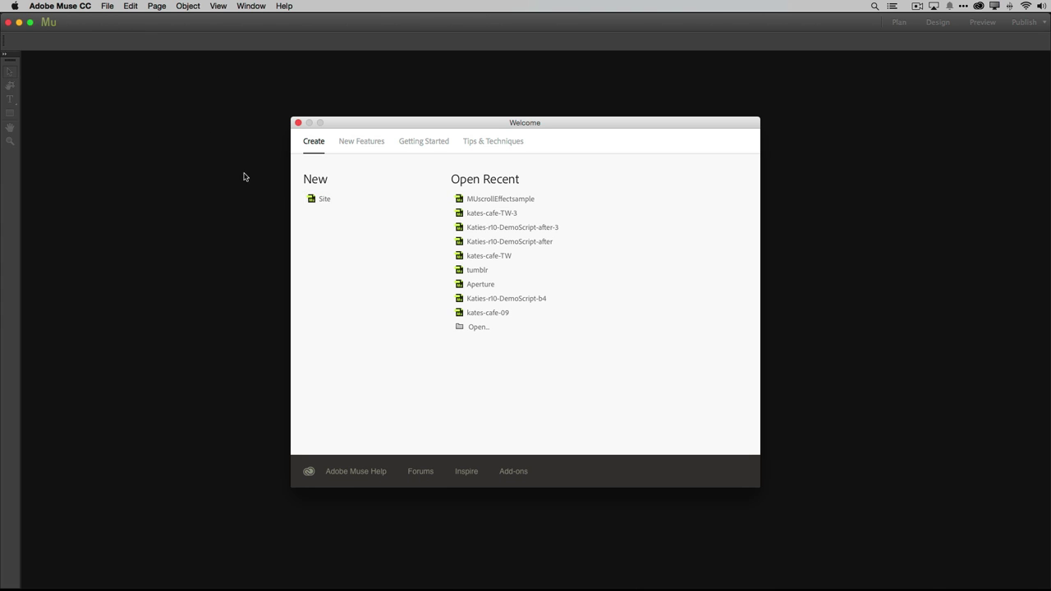
click(321, 200)
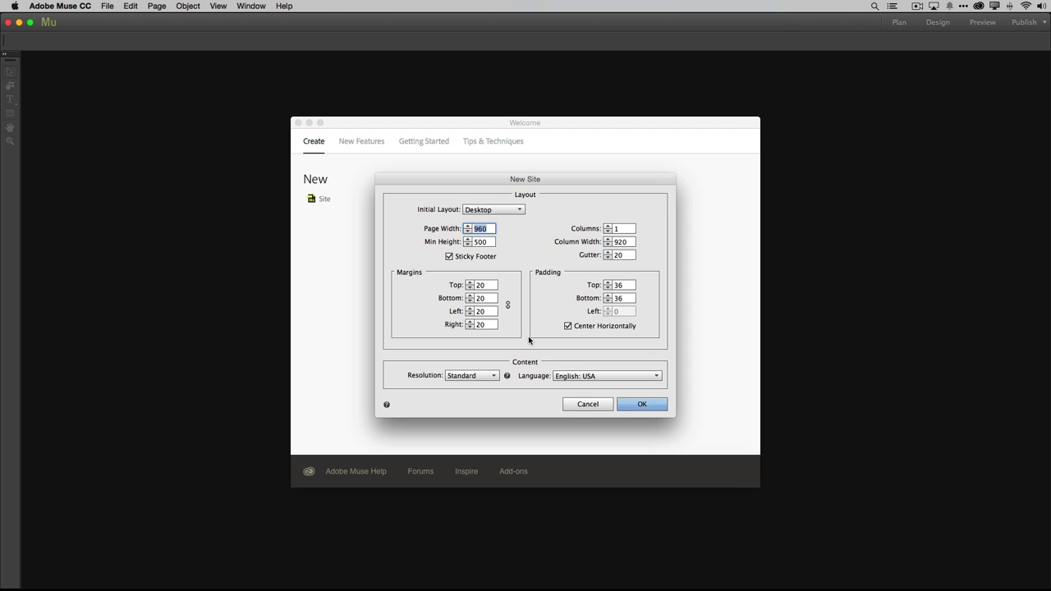
click(487, 242)
double_click(484, 241)
text(6000)
double_click(607, 226)
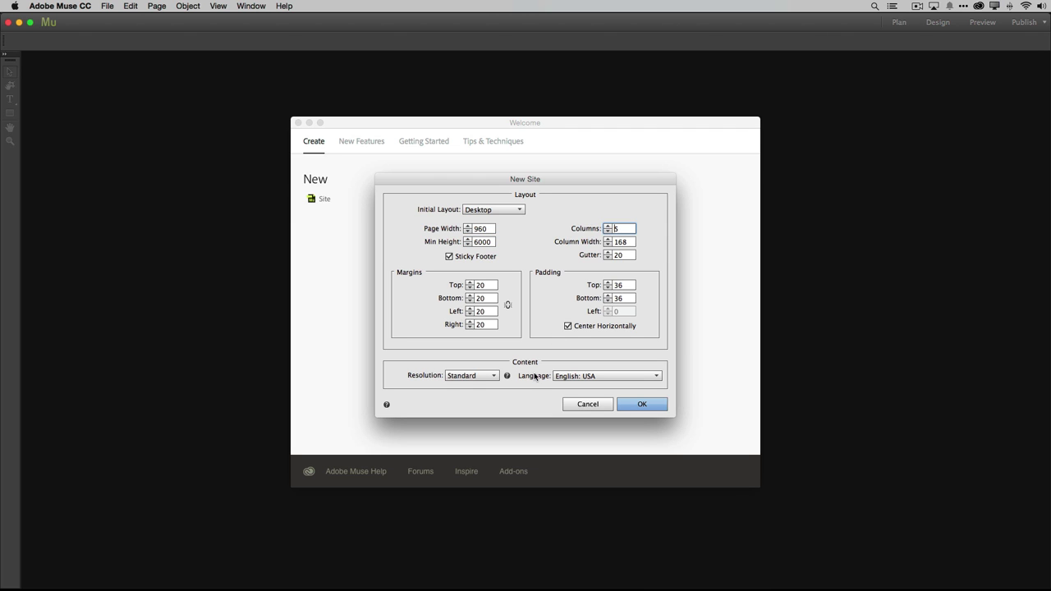
Step: Set the new site's resolution to HiDPI (2x) and create the site
click(481, 376)
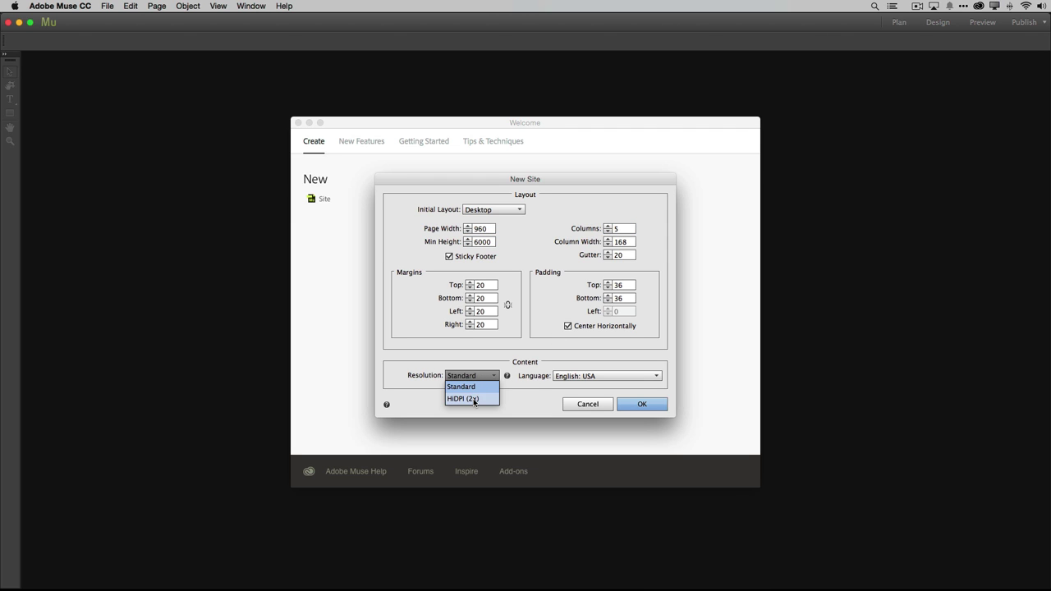
click(474, 400)
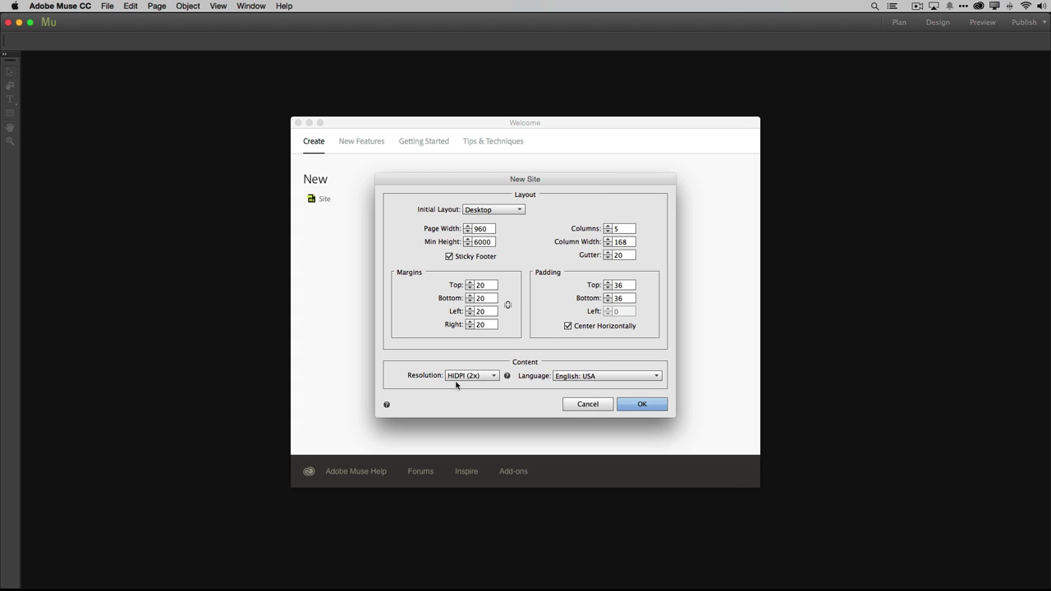
click(642, 404)
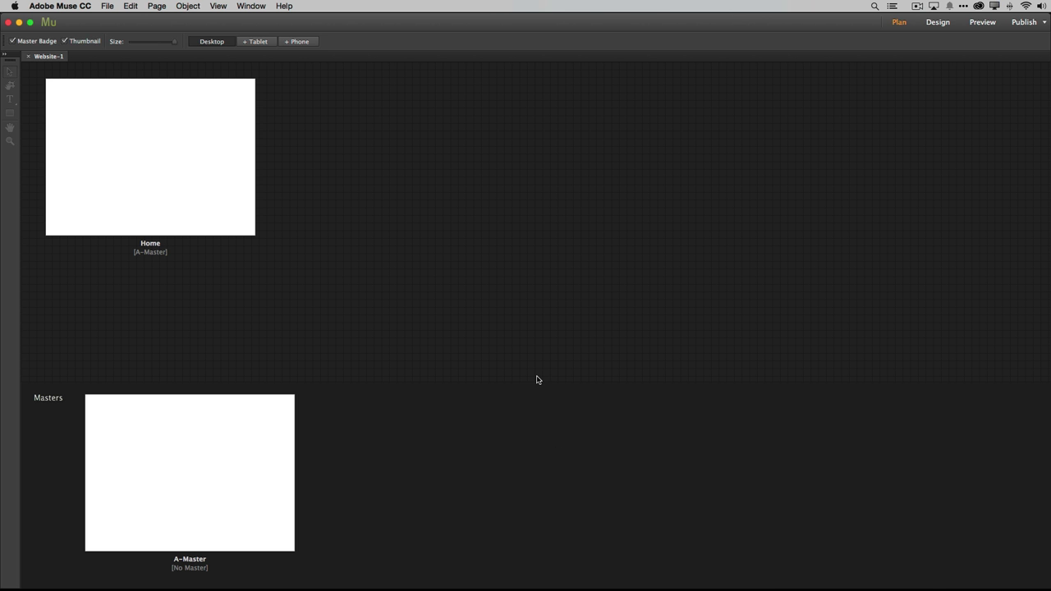
Step: Open the Home page for design, check its full length, and return to its top at 100%
double_click(132, 165)
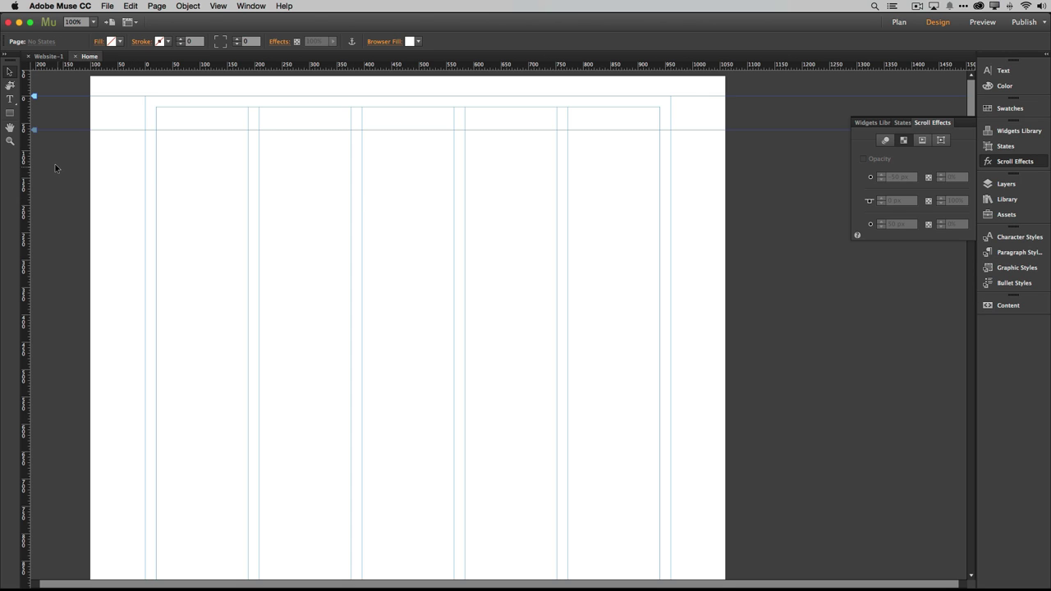
double_click(10, 129)
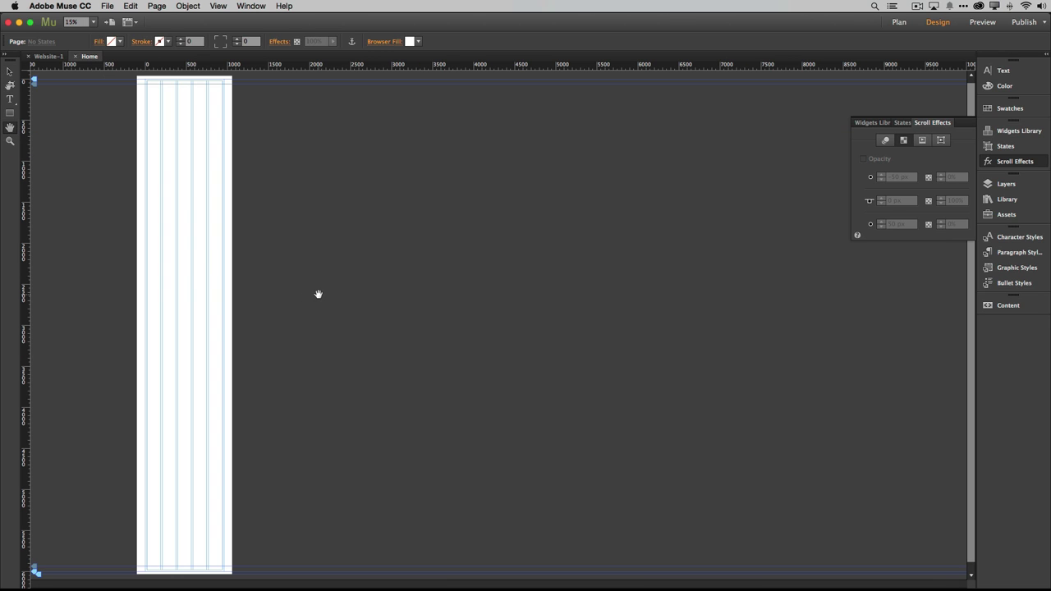
double_click(10, 142)
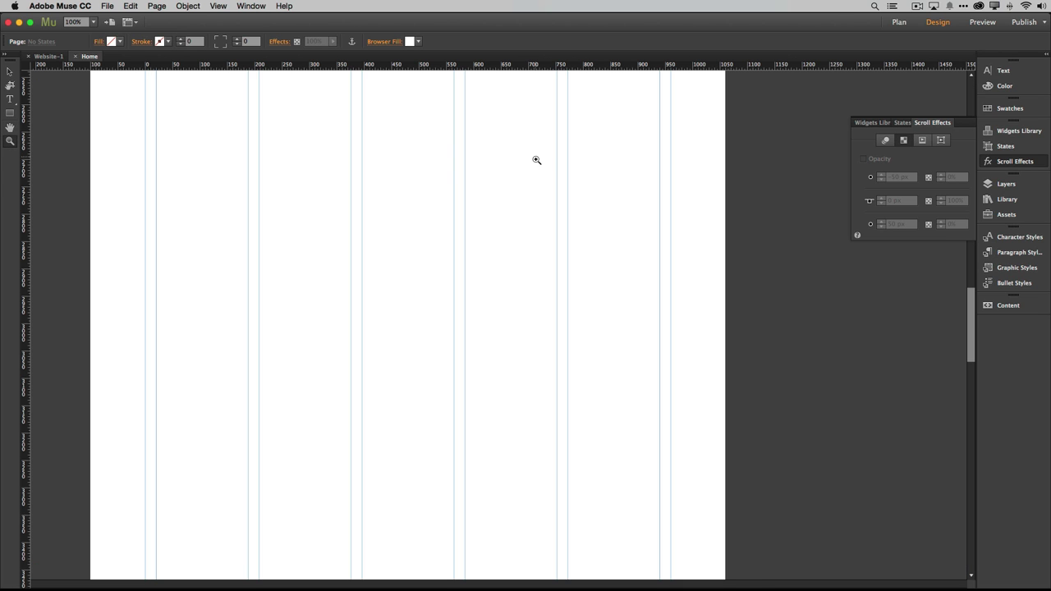
scroll(537, 161, up, 10)
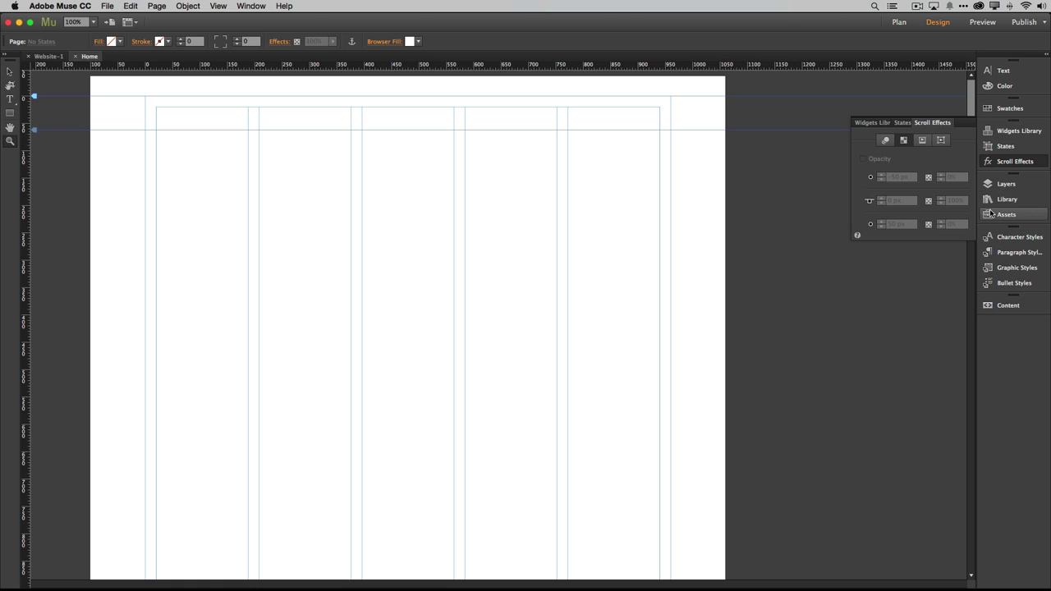
Step: Rename Layer 1 as Slideshow
click(1006, 184)
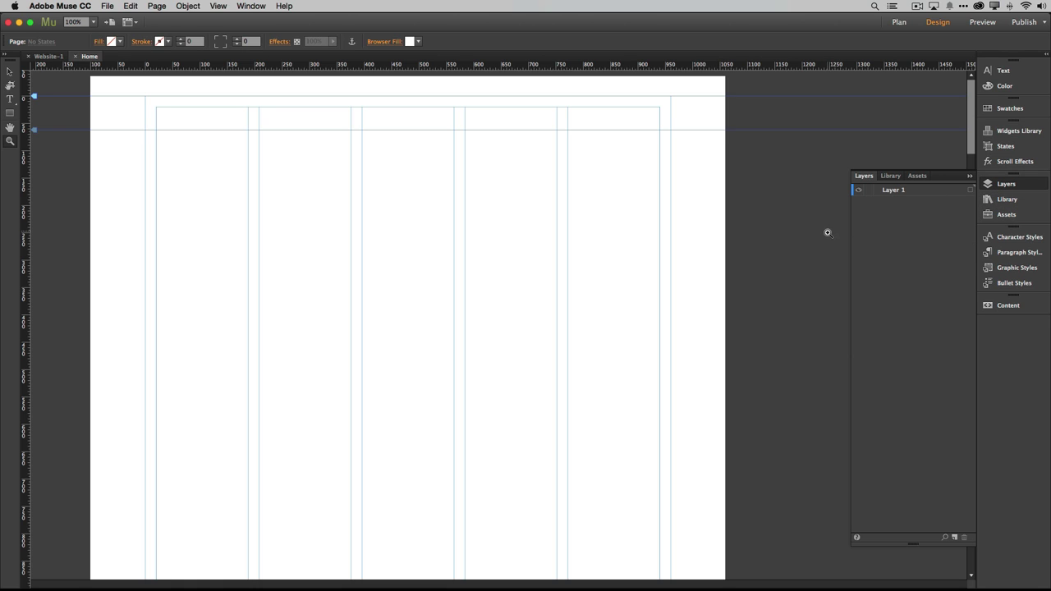
double_click(895, 194)
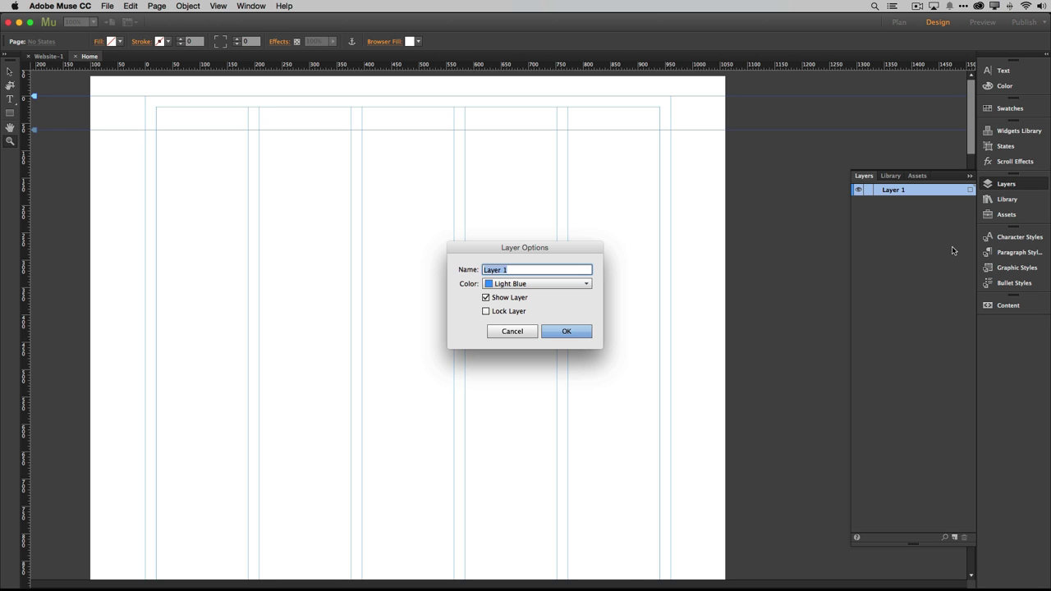
text(Slideshow)
click(559, 332)
key(z)
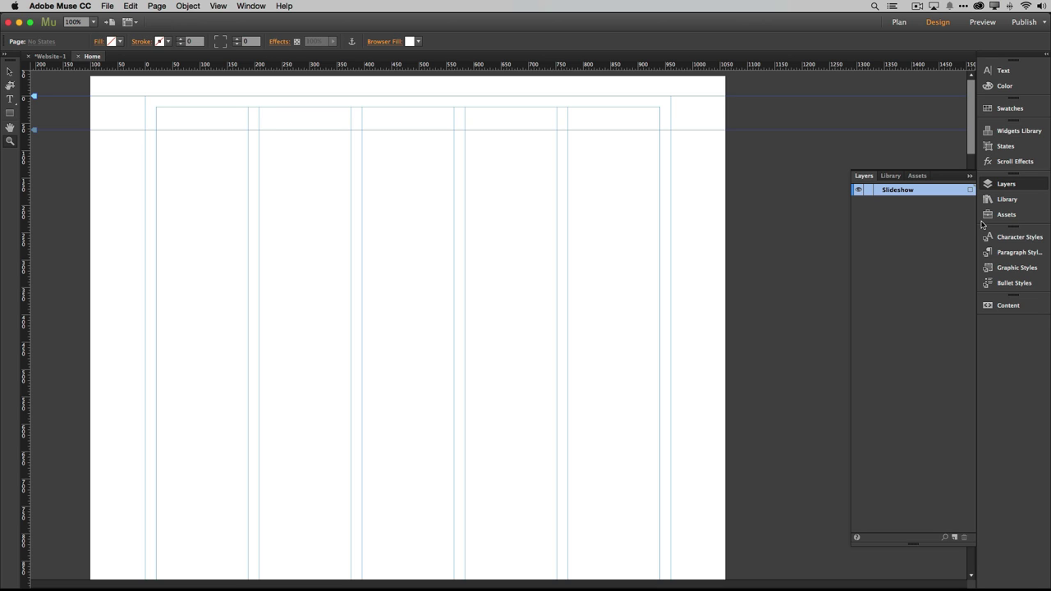
Step: Place a Fullscreen slideshow widget on the Home page and clear its sample contents
click(929, 236)
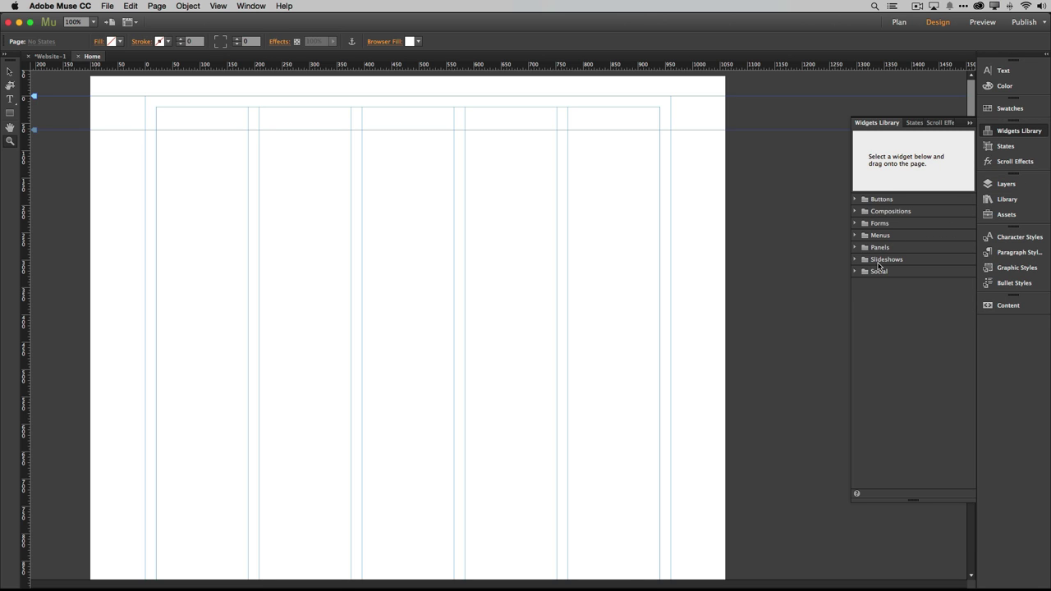
click(854, 260)
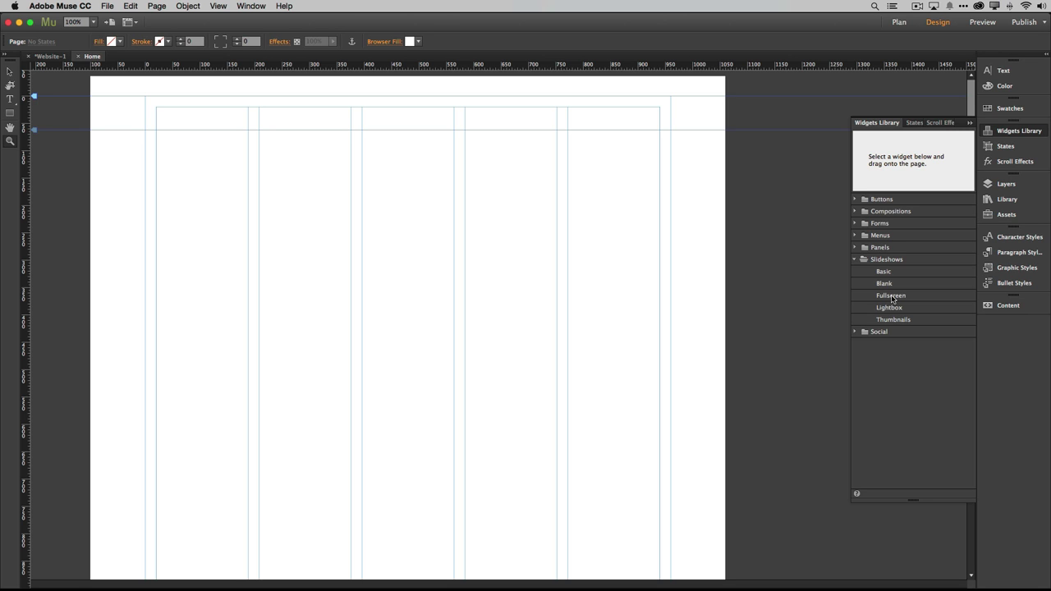
click(893, 298)
drag(893, 299, 428, 288)
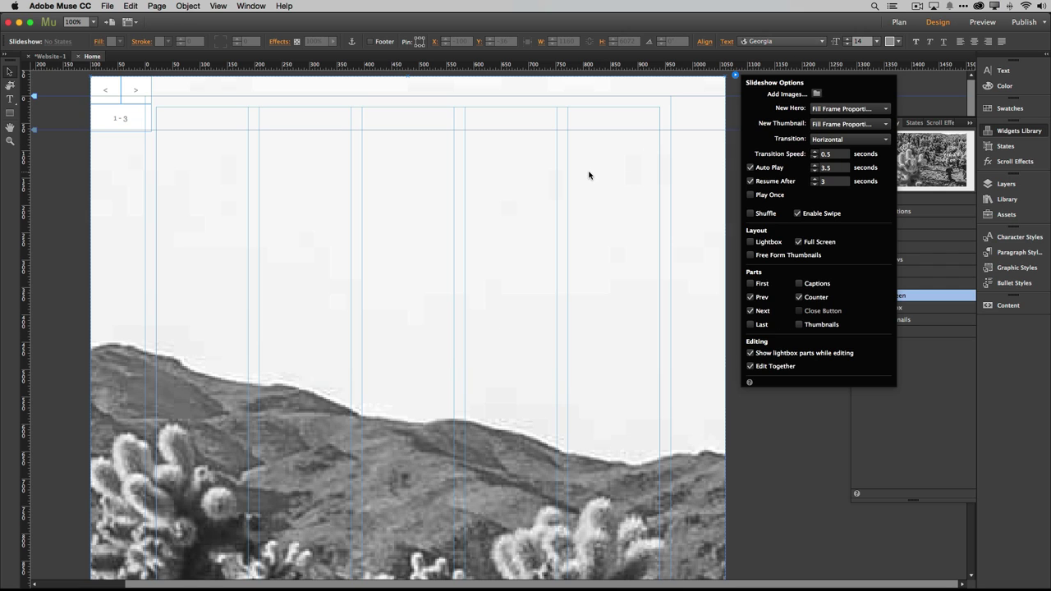
right_click(494, 216)
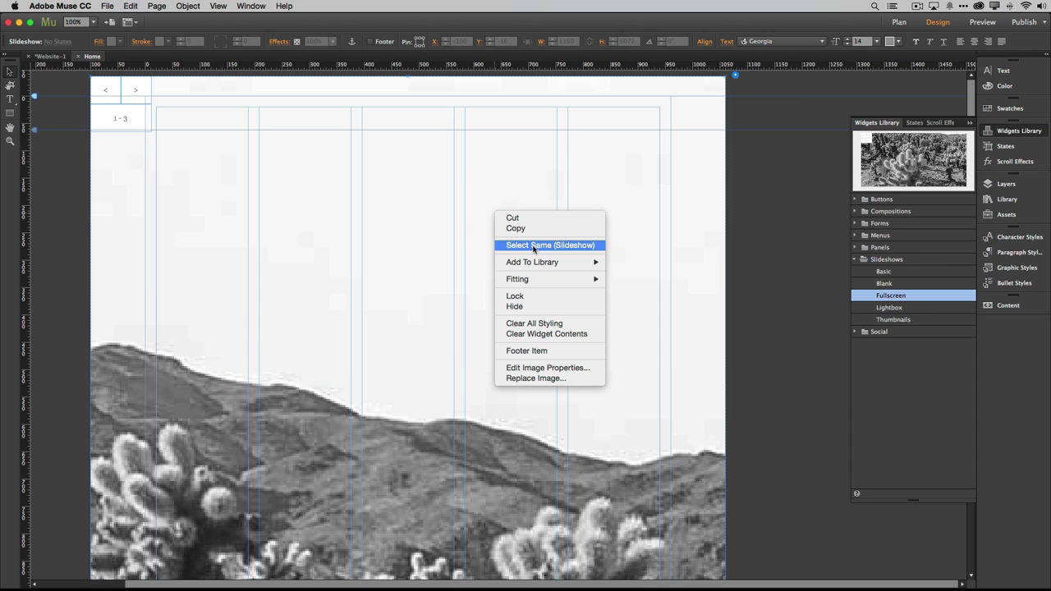
click(515, 335)
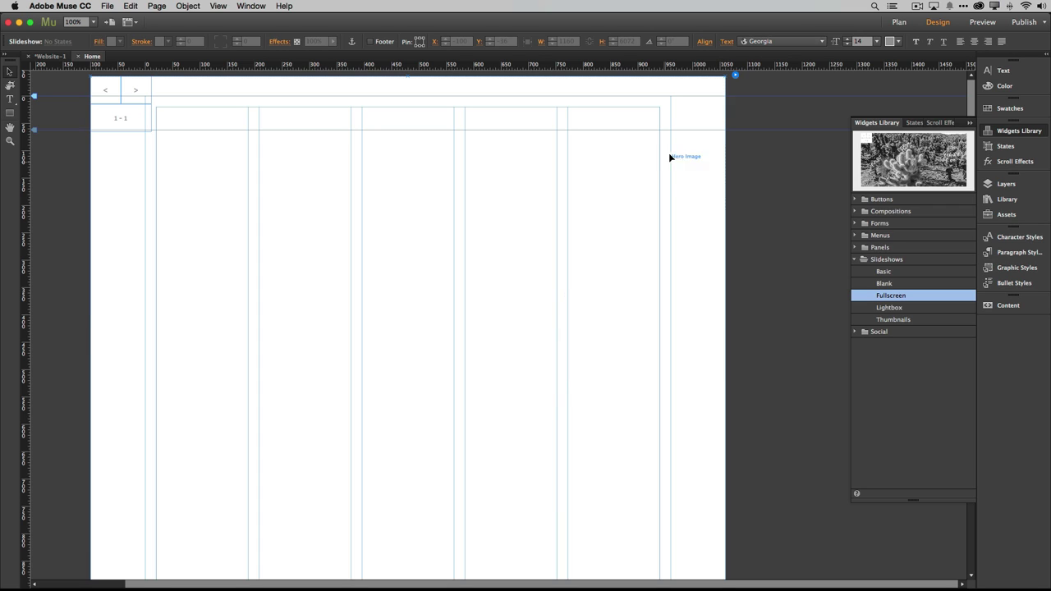
Step: Turn off the slideshow's Auto Play and set a Fade transition with a speed of 0 seconds
click(735, 75)
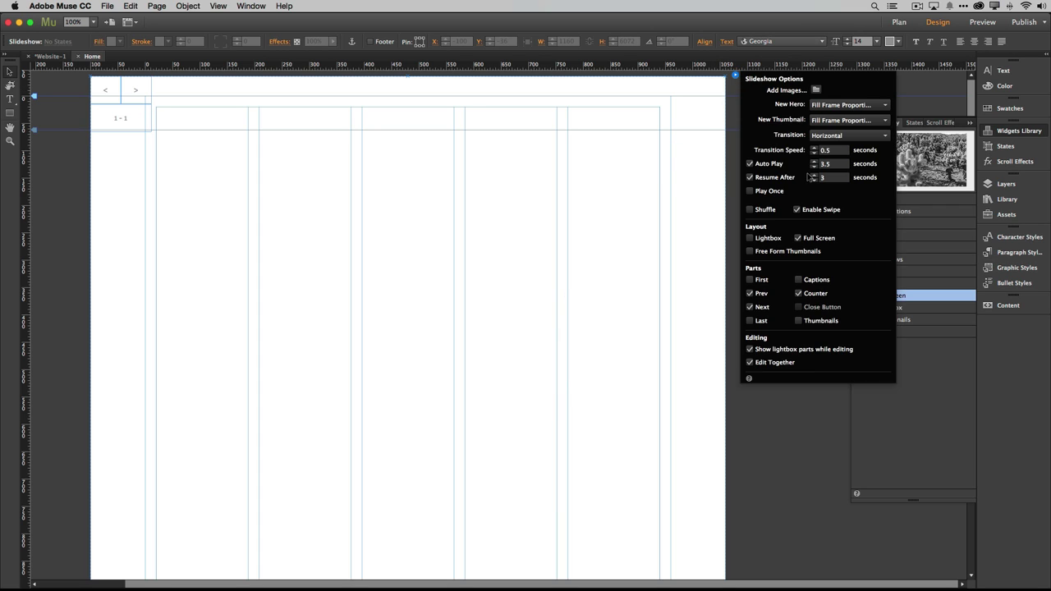
click(772, 166)
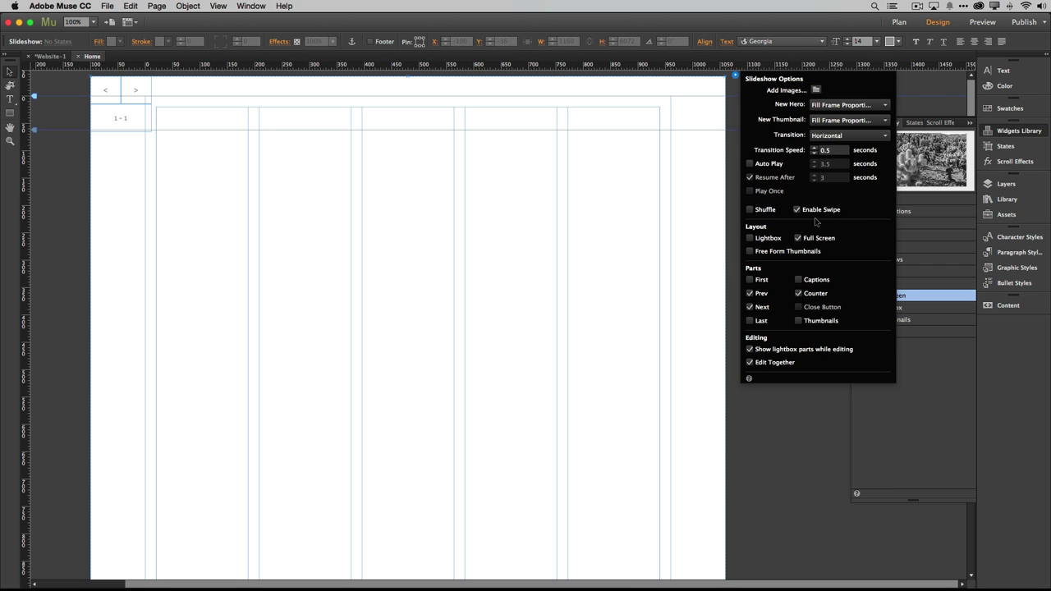
click(828, 137)
click(829, 148)
click(815, 153)
click(814, 153)
Step: Remove the Prev, Next and Counter parts from the slideshow
click(750, 293)
click(750, 308)
click(799, 293)
Step: Add 02-_TLW3440.jpg, 04-ATLatNight-Edit.jpg and 03-GeorgiaAquariumFeb2015-0028.jpg from the Slideshow Images folder to the slideshow
click(817, 90)
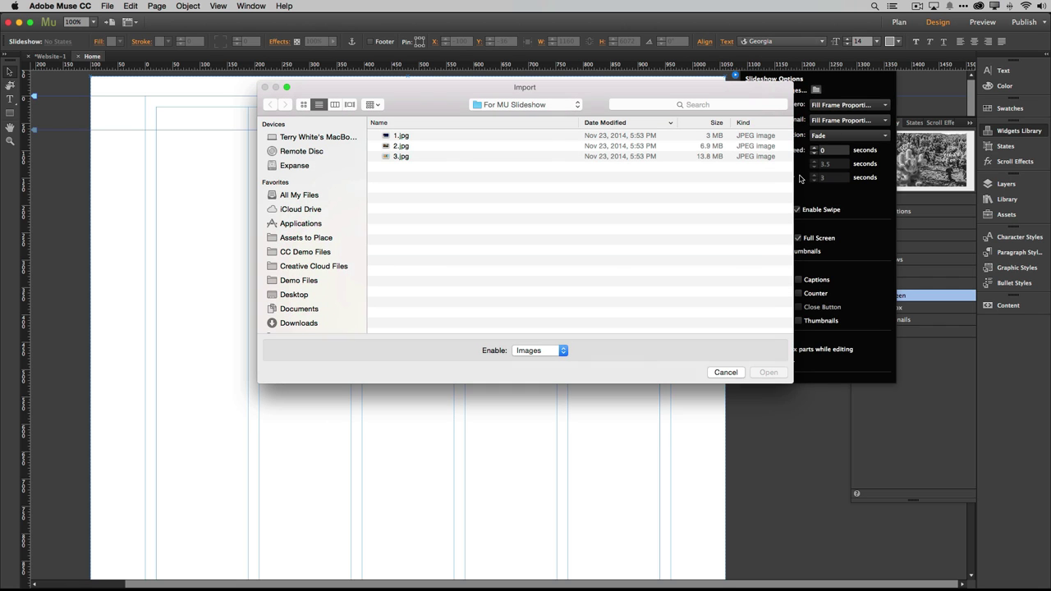
click(530, 105)
click(525, 128)
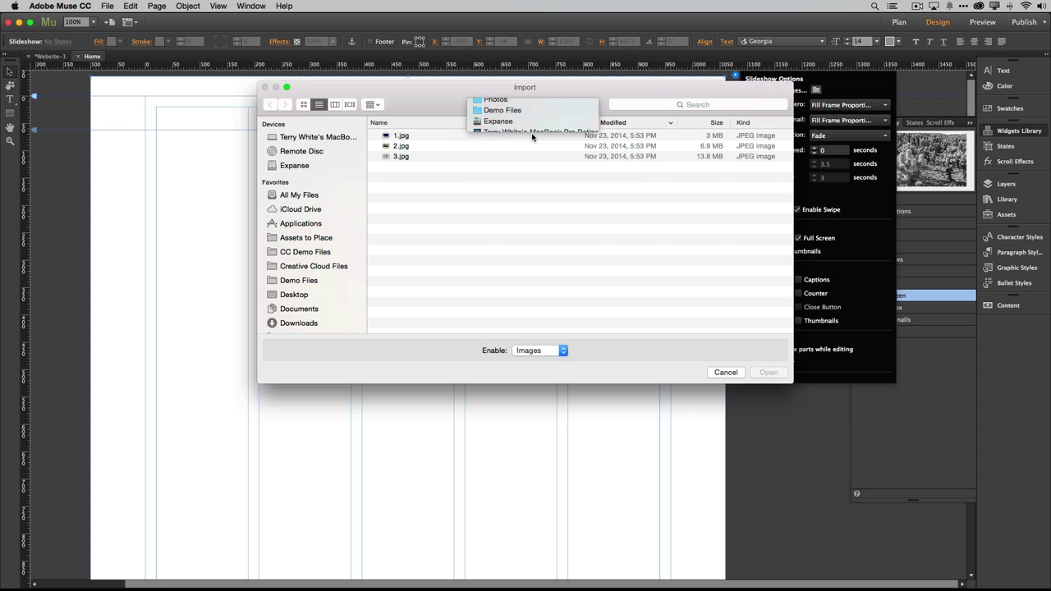
click(428, 136)
double_click(428, 137)
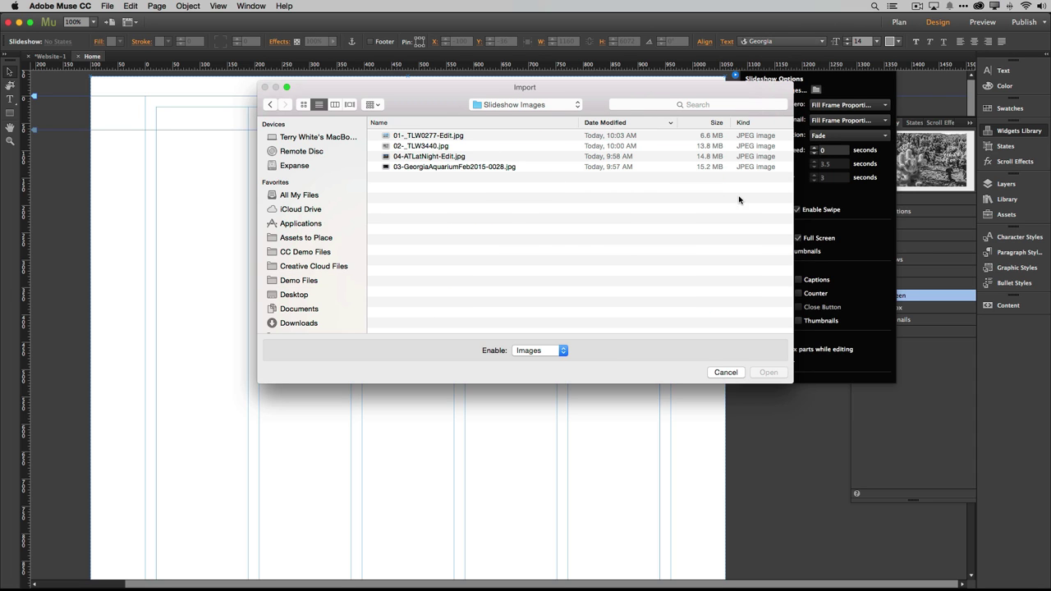
click(412, 146)
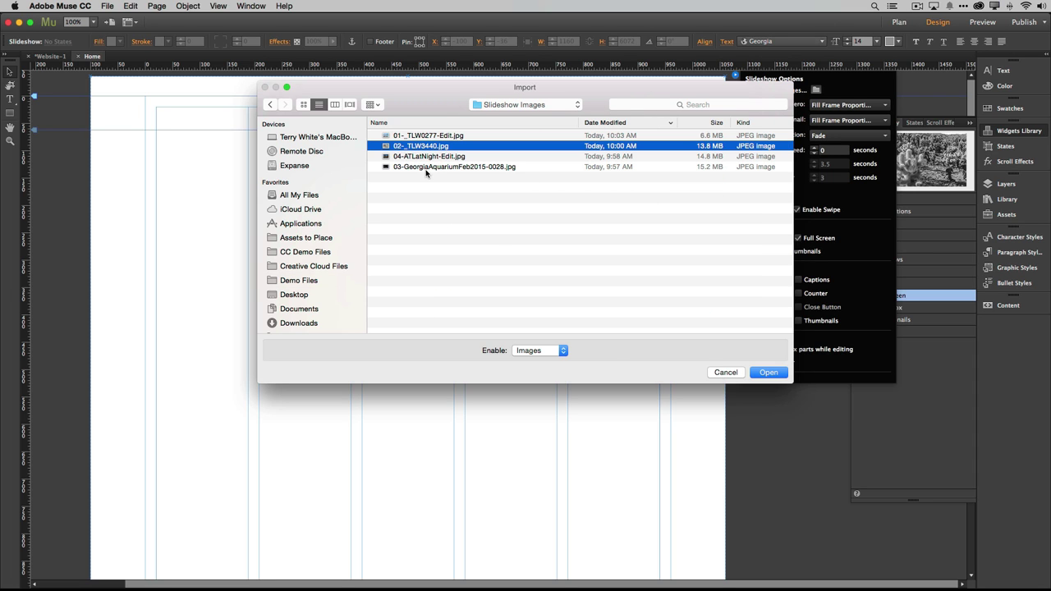
shift+click(427, 168)
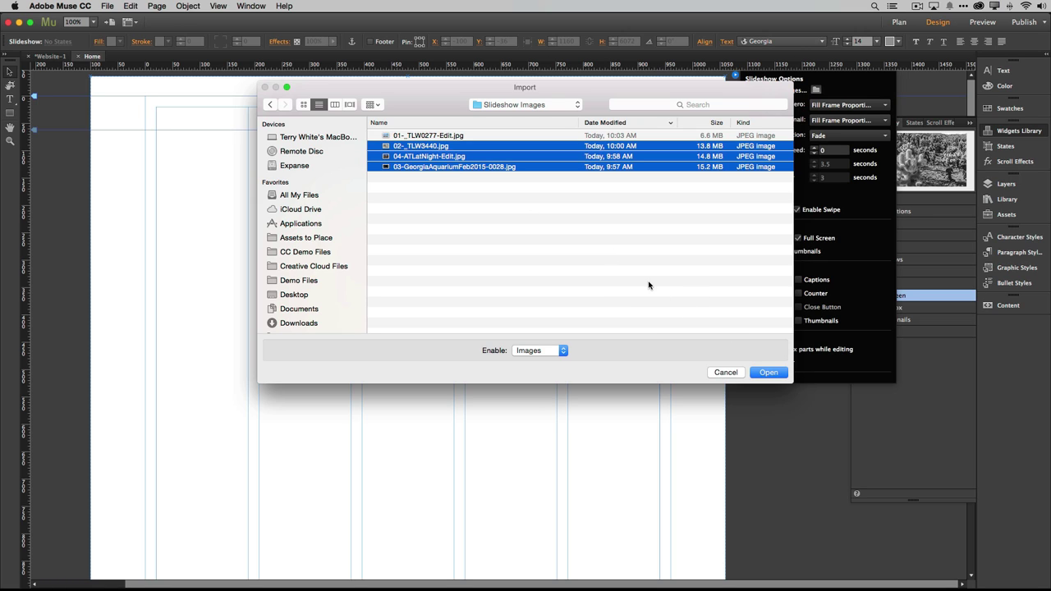
click(767, 374)
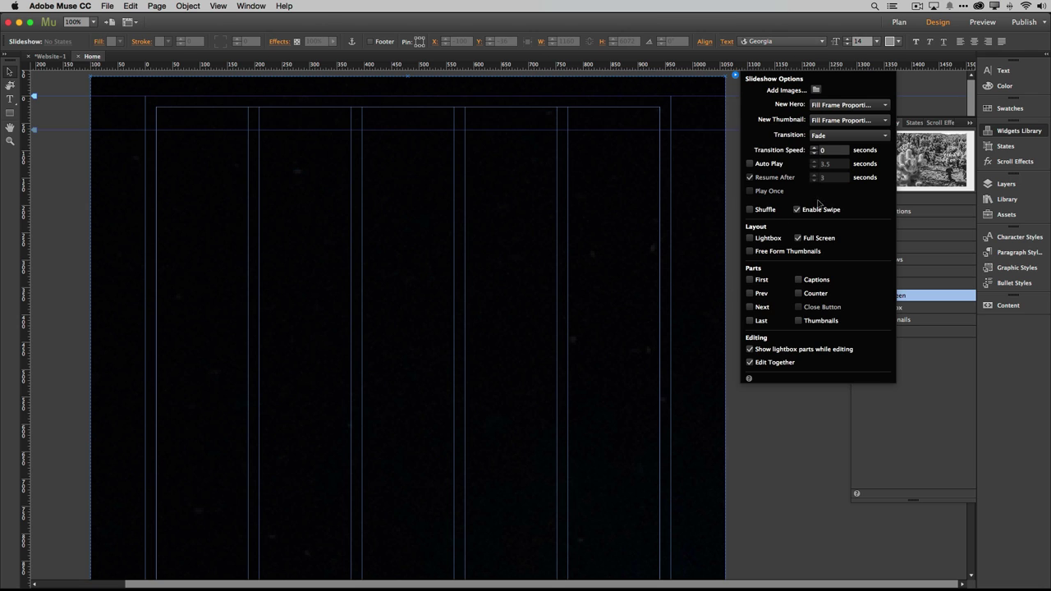
Step: Turn on the slideshow's Thumbnails part and move the Night Life slide to the end, after the Explore slide
click(798, 322)
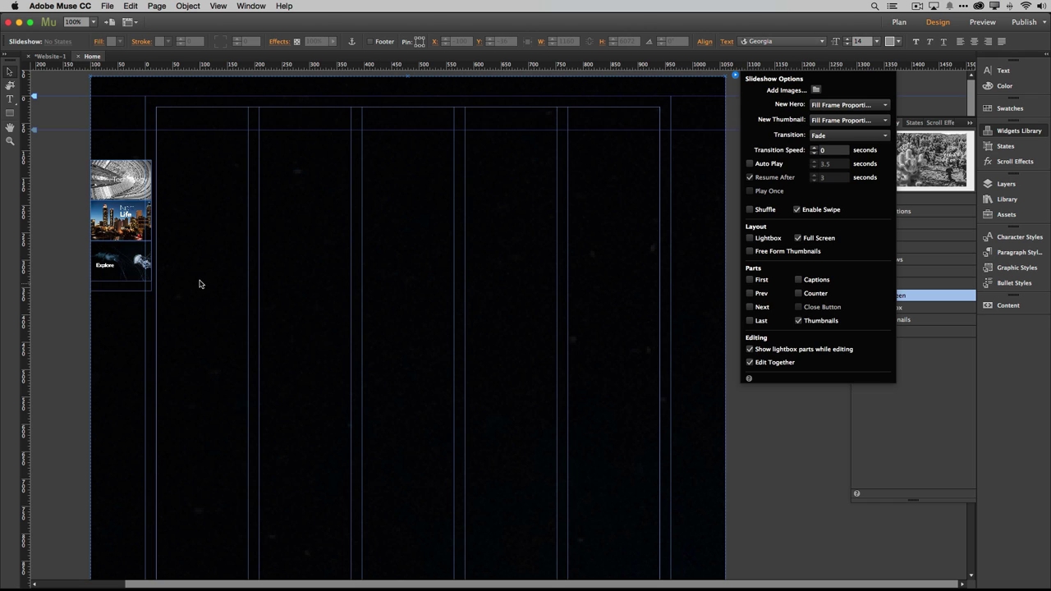
click(117, 194)
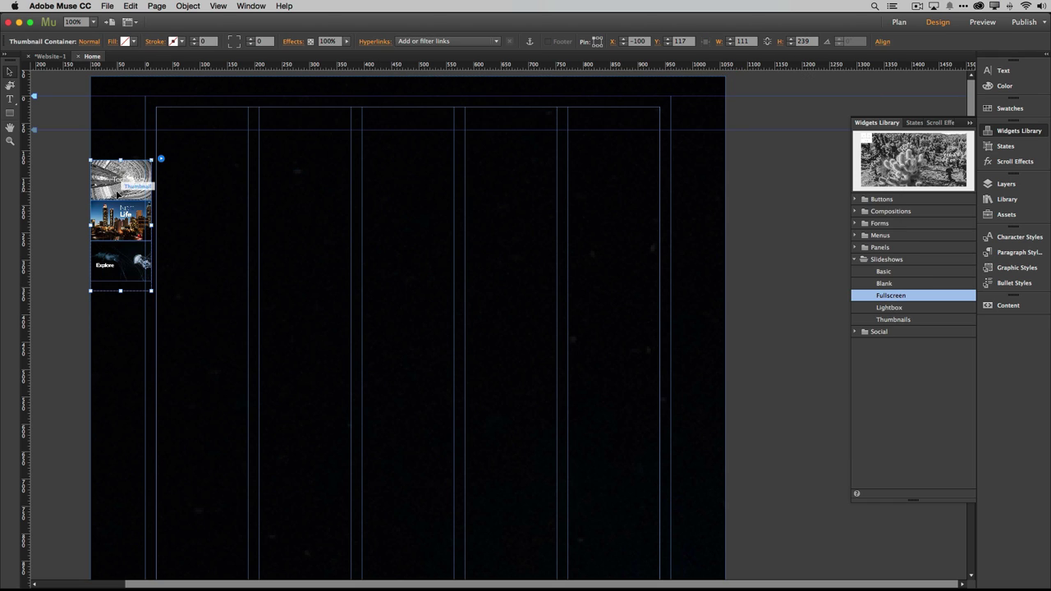
click(119, 187)
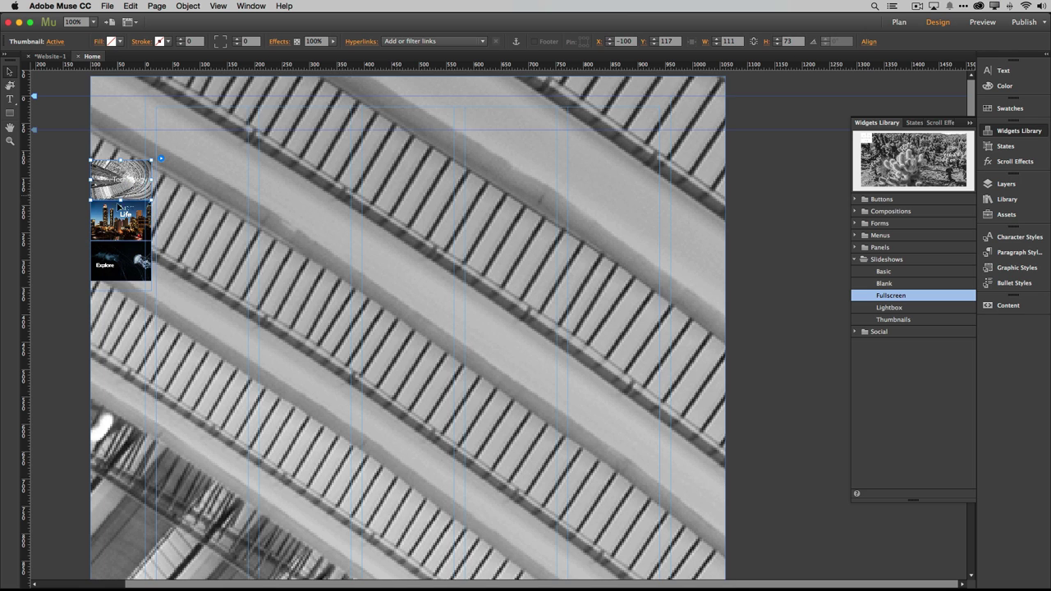
click(120, 222)
drag(120, 225, 167, 274)
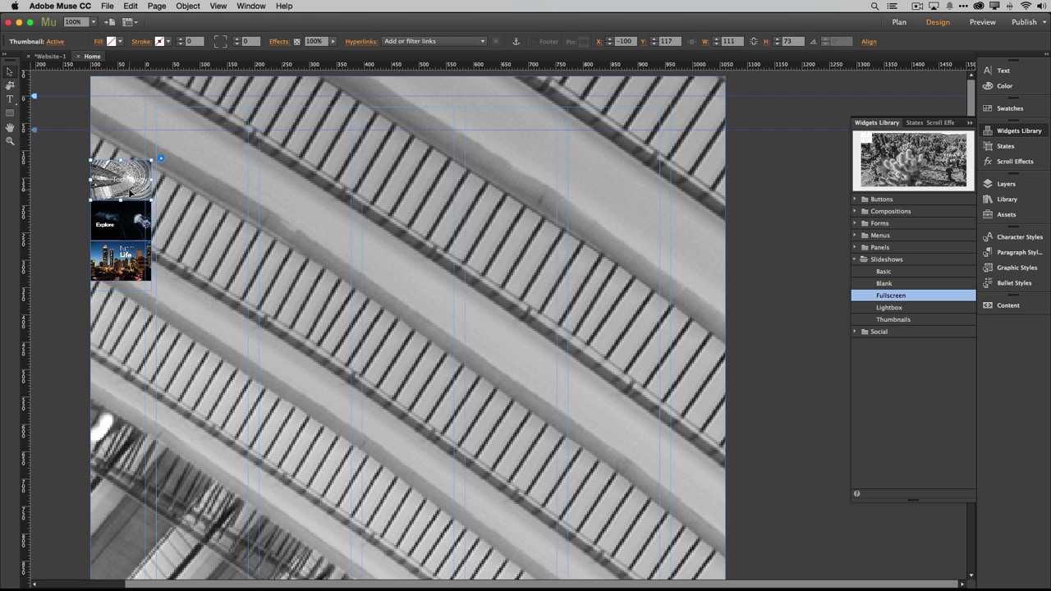
Step: Select the first slide's thumbnail and turn off the slideshow's Thumbnails part
click(130, 191)
click(161, 159)
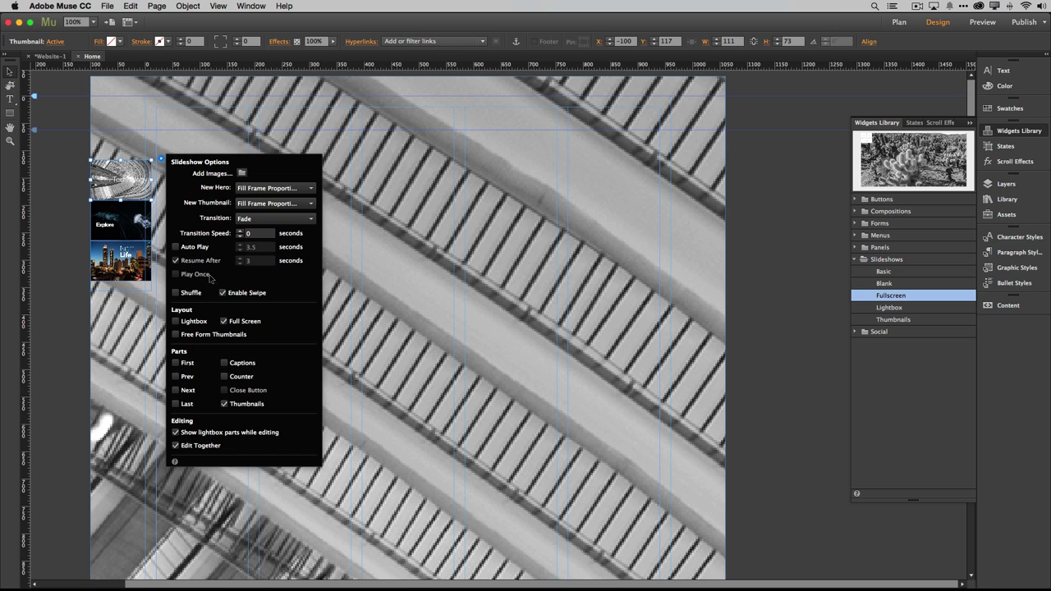
click(225, 405)
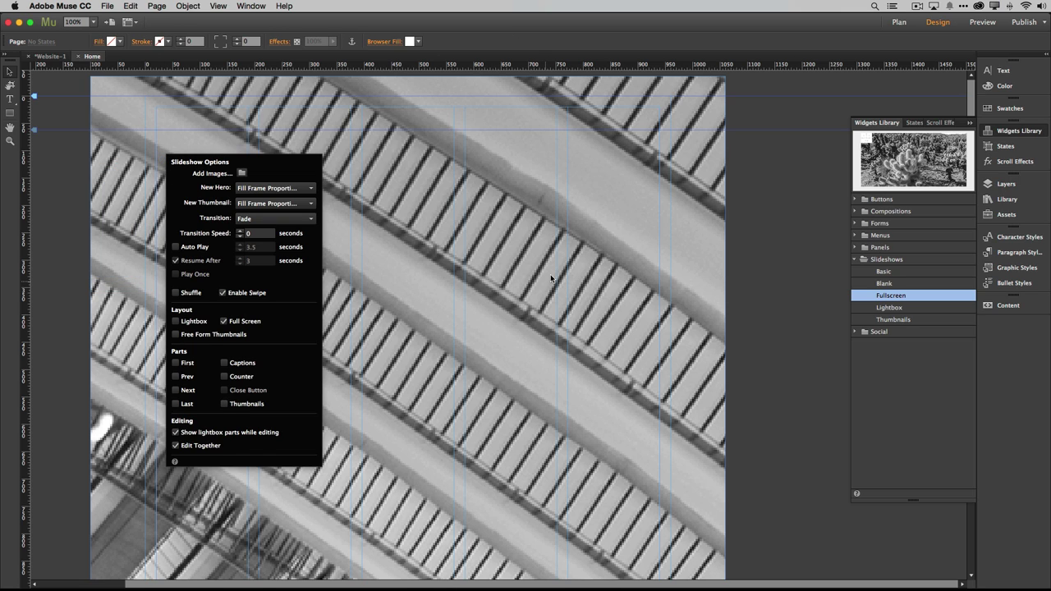
click(449, 199)
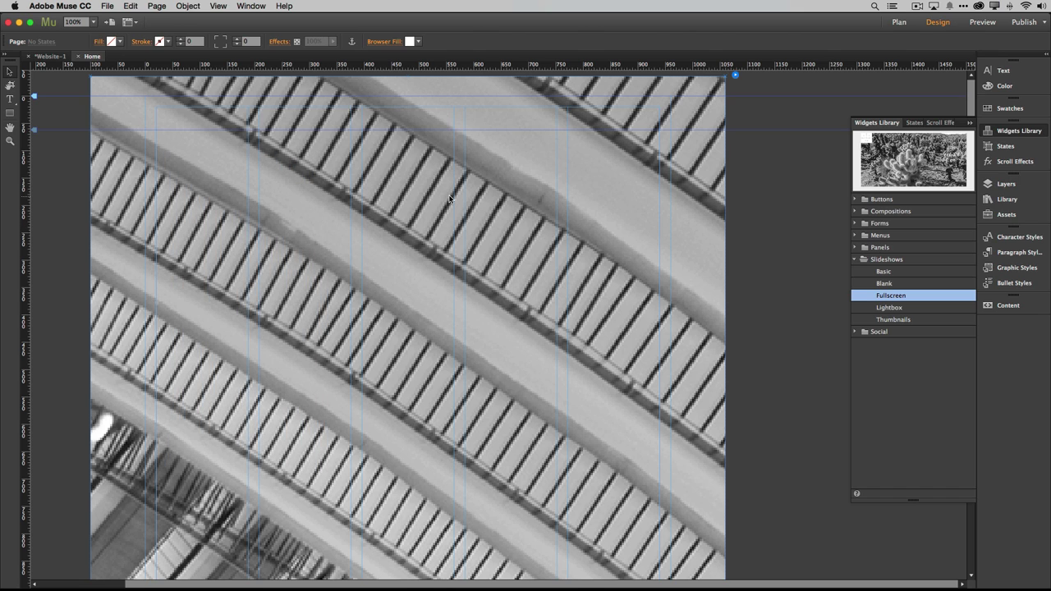
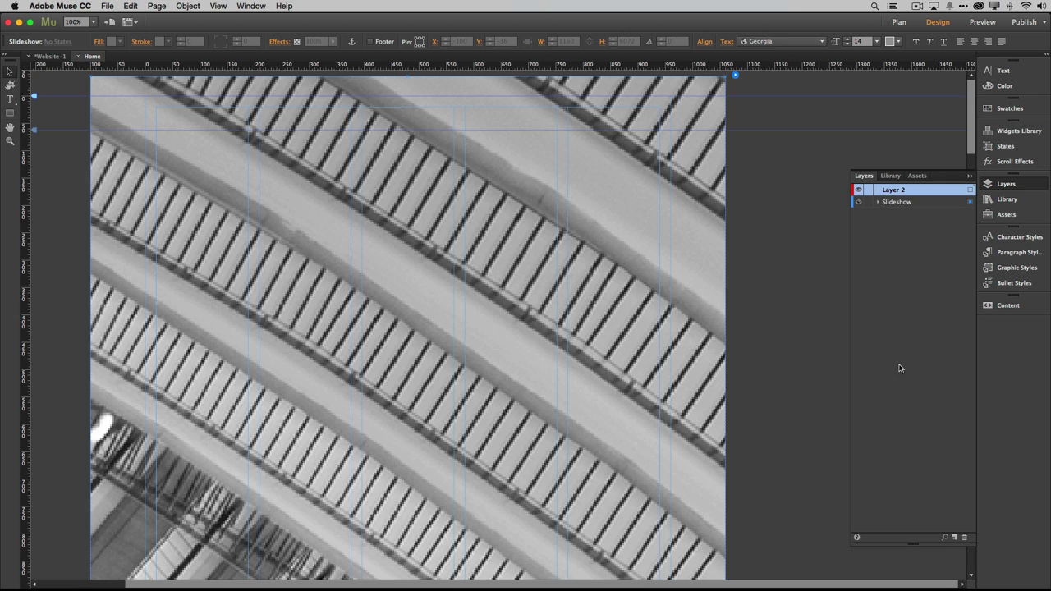
Step: Rename Layer 2 as Windows
double_click(894, 190)
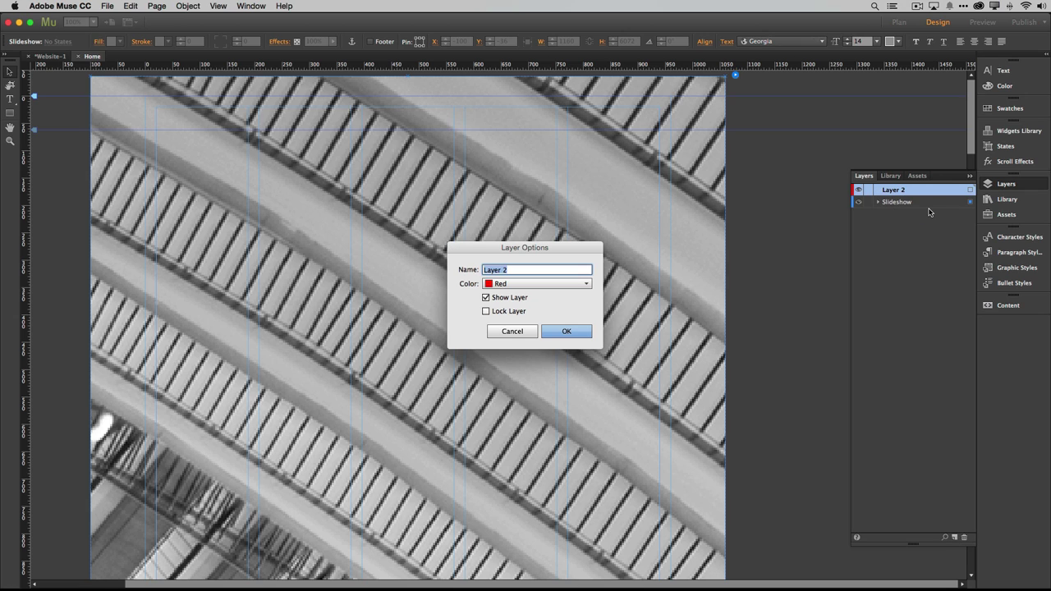
text(Window)
key(BackSpace)
key(BackSpace)
key(BackSpace)
key(BackSpace)
text(ndows)
click(571, 332)
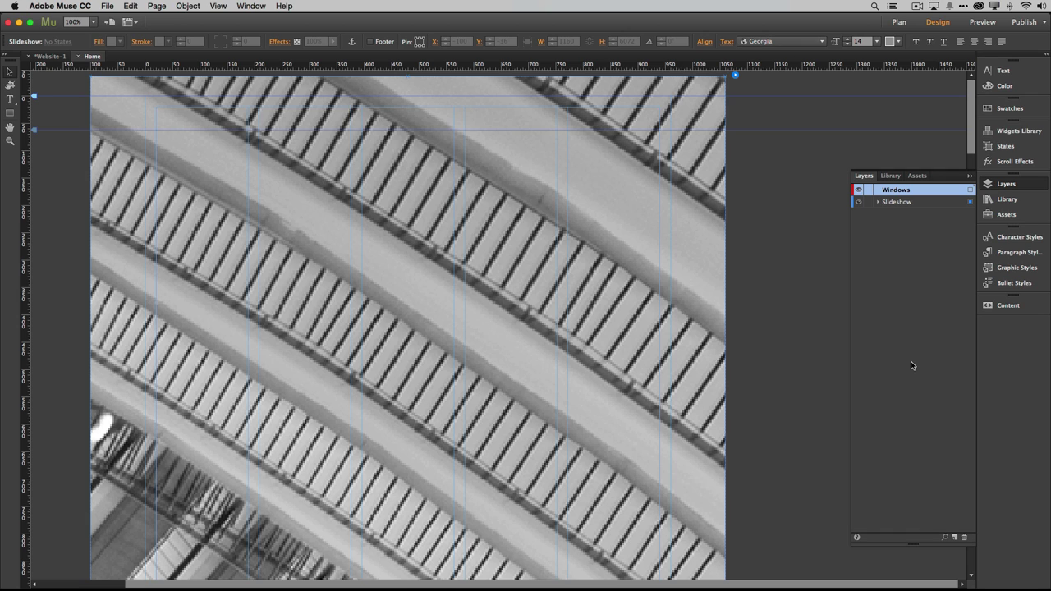
Step: Draw a full-width rectangle of about 1160 by 901 px from the page's top edge on the Windows layer and fill it white
click(9, 115)
drag(91, 76, 726, 509)
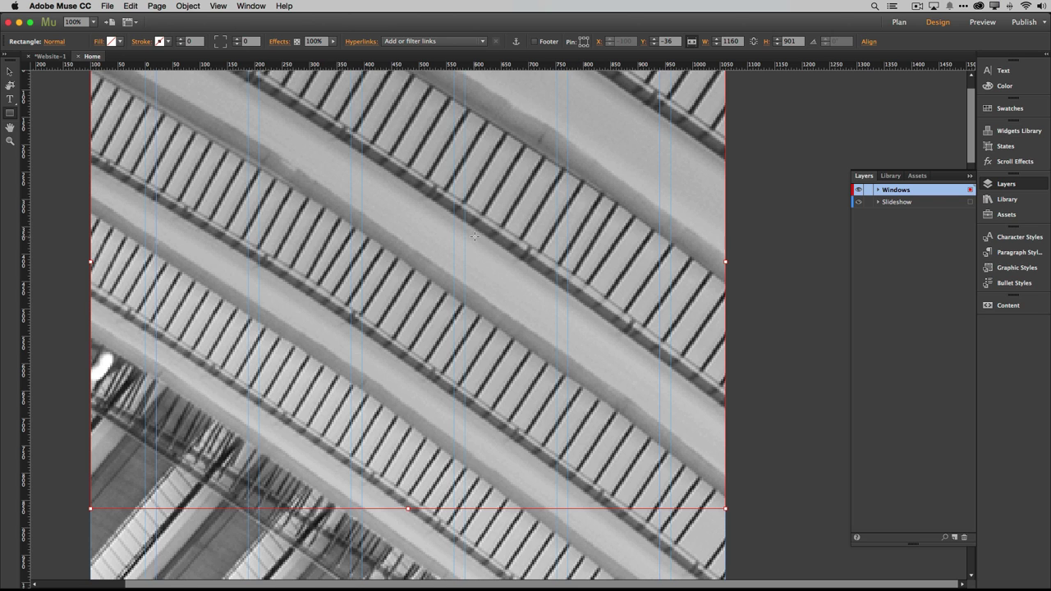
scroll(476, 234, up, 2)
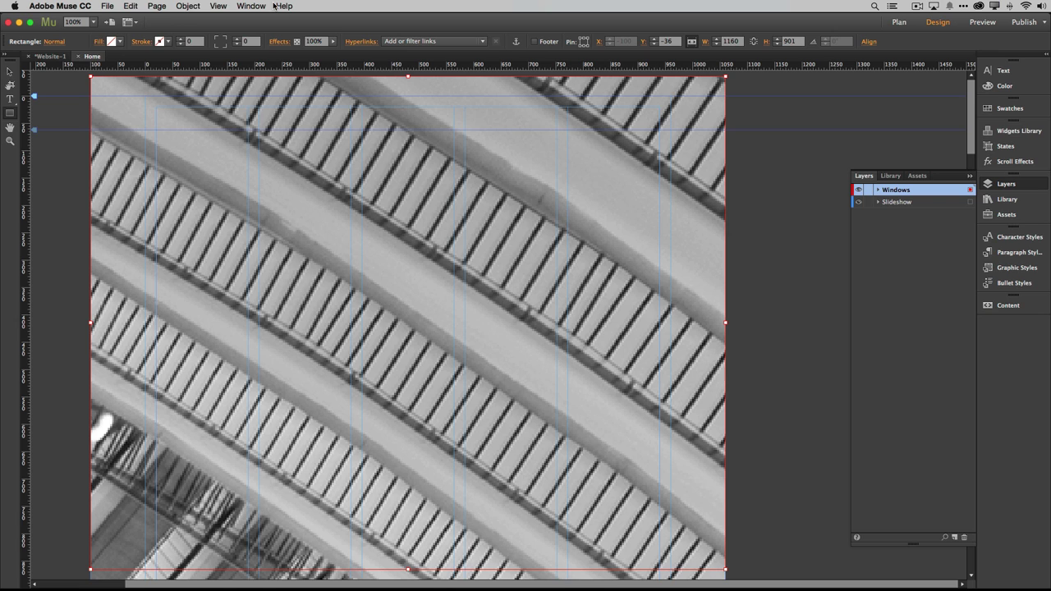
click(115, 41)
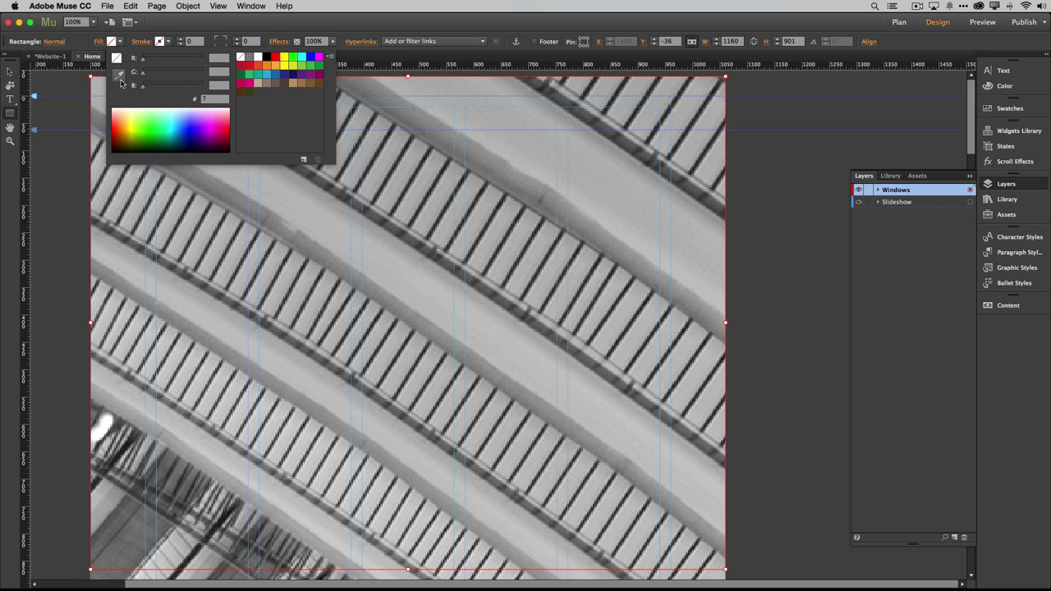
click(258, 57)
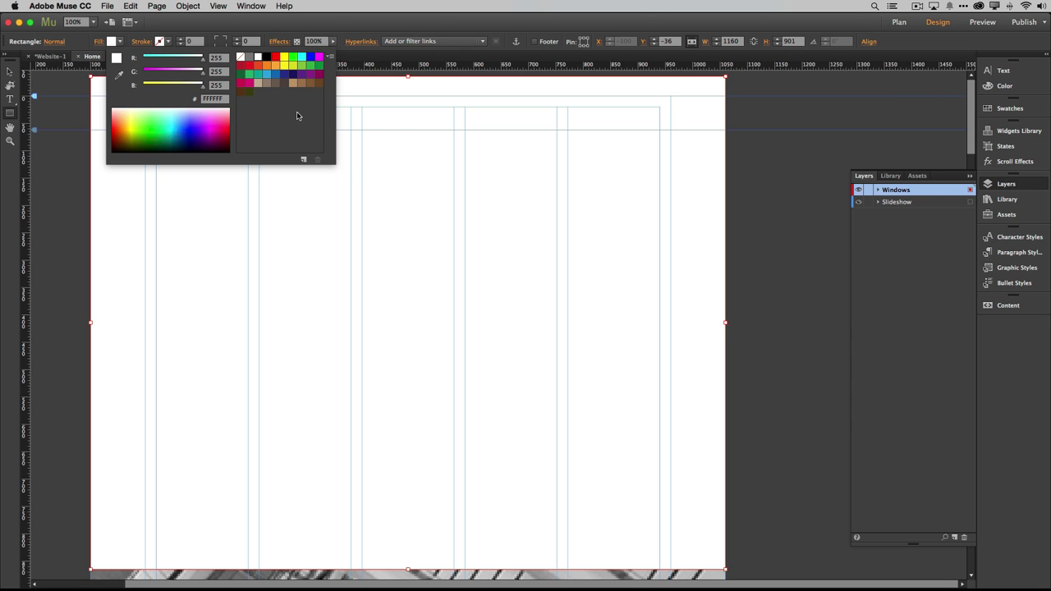
Step: Extend the white rectangle's bottom edge to a height of about 969 px
click(10, 72)
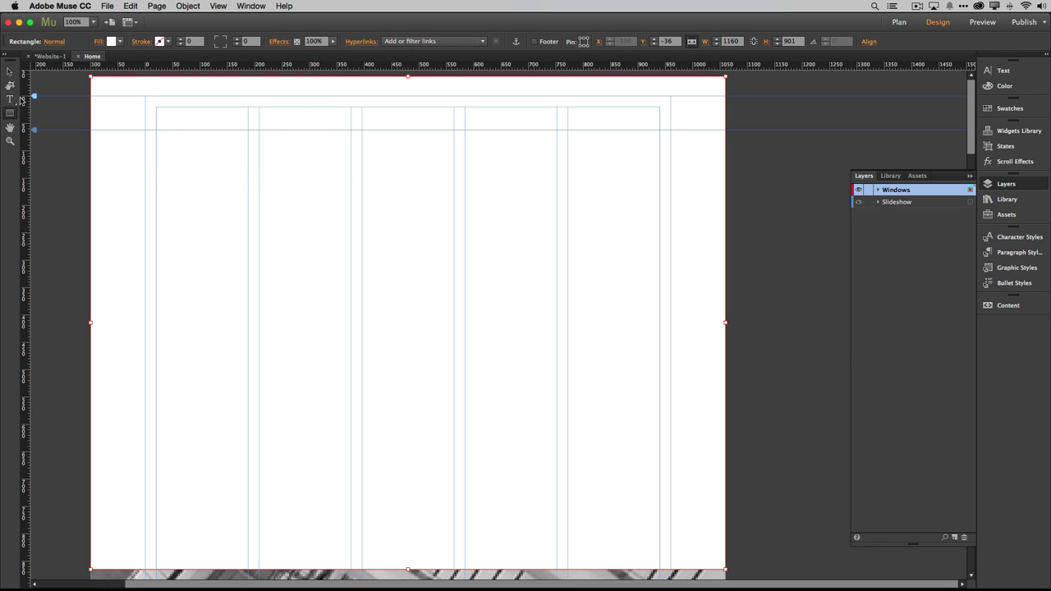
click(10, 72)
drag(408, 569, 410, 531)
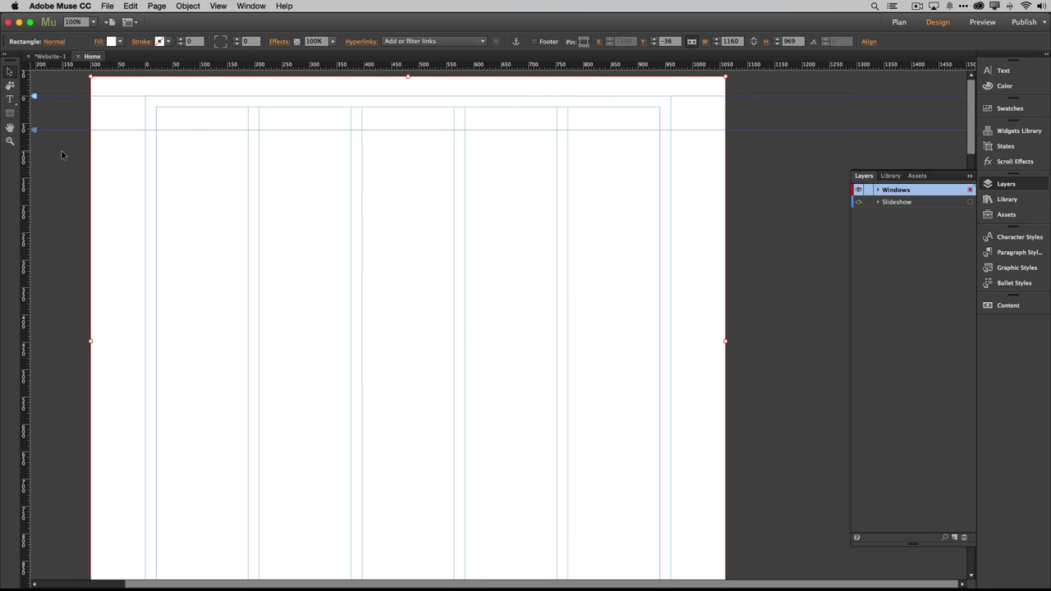
Step: Duplicate the white rectangle twice down the page, with the first copy at about Y 1747 and the second below it
click(10, 128)
key(super+0)
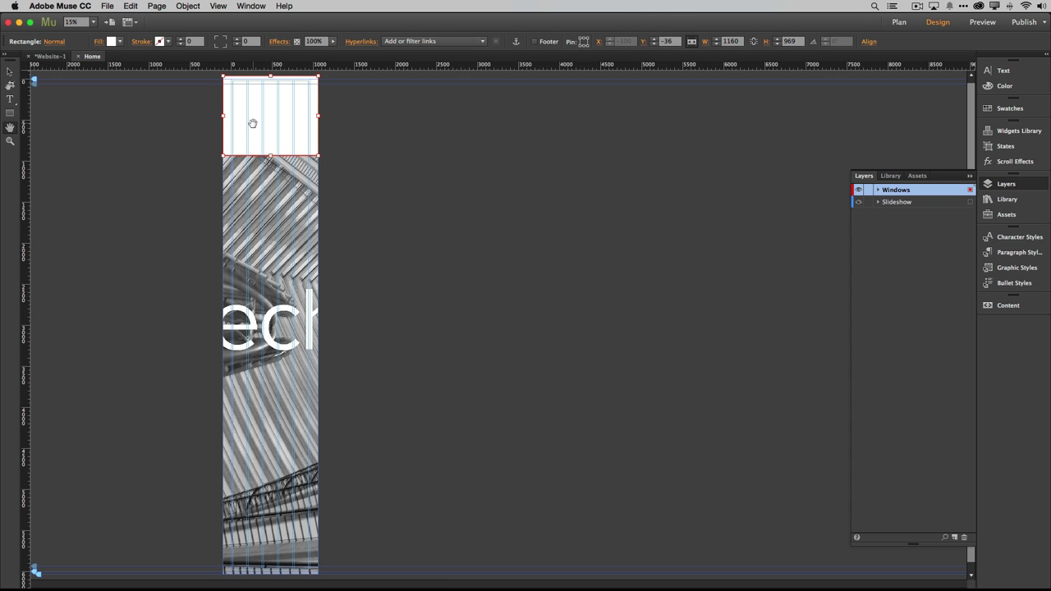
click(10, 71)
drag(270, 143, 273, 279)
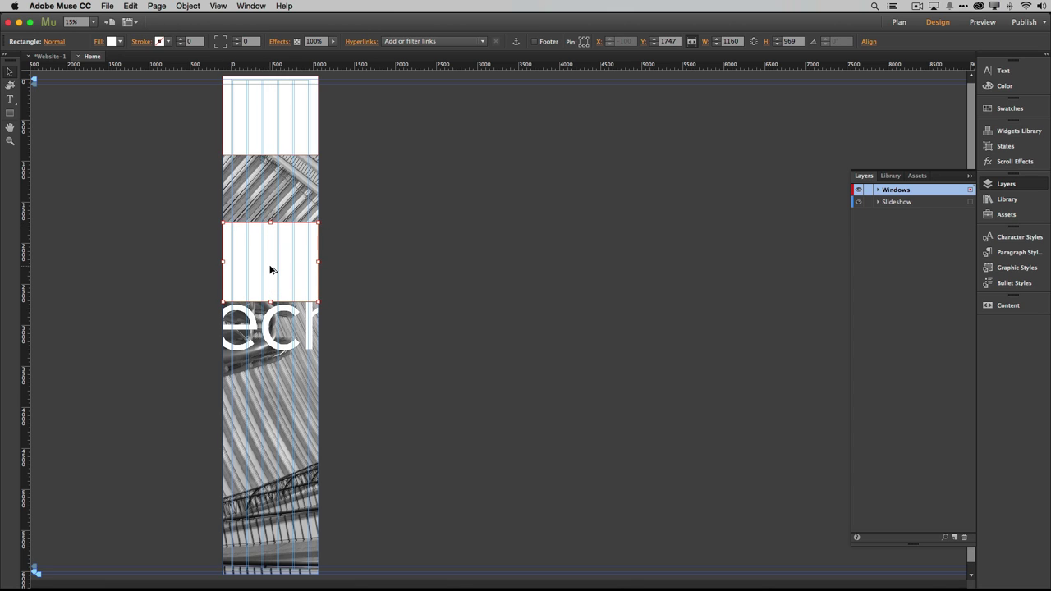
drag(271, 272, 269, 416)
Step: Move the two lower rectangles down together, and shift the lowest one further to about Y 4155 to widen the gaps
click(291, 272)
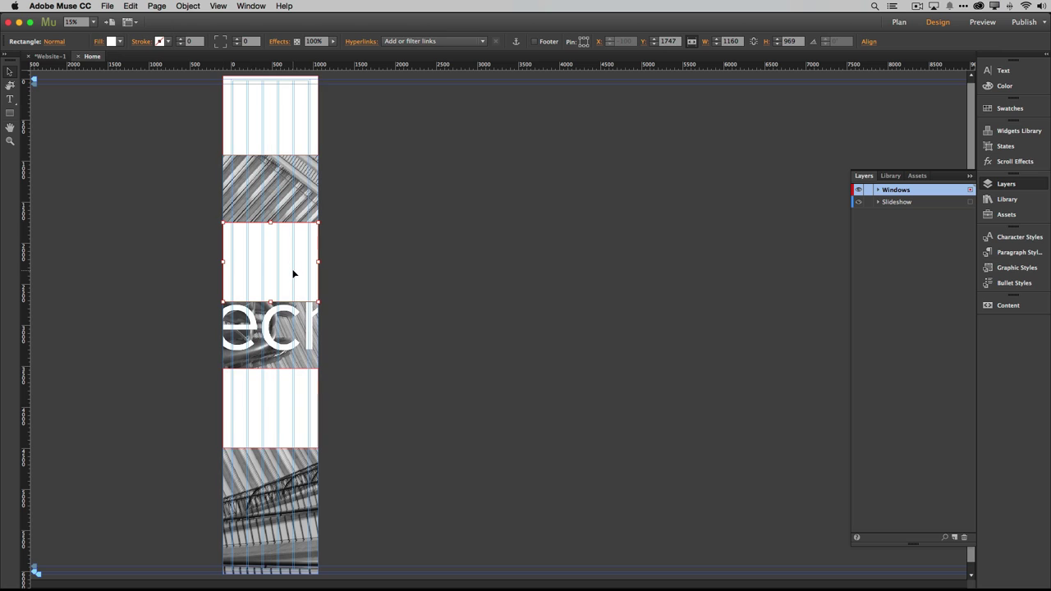
shift+click(266, 386)
drag(284, 284, 281, 298)
click(363, 301)
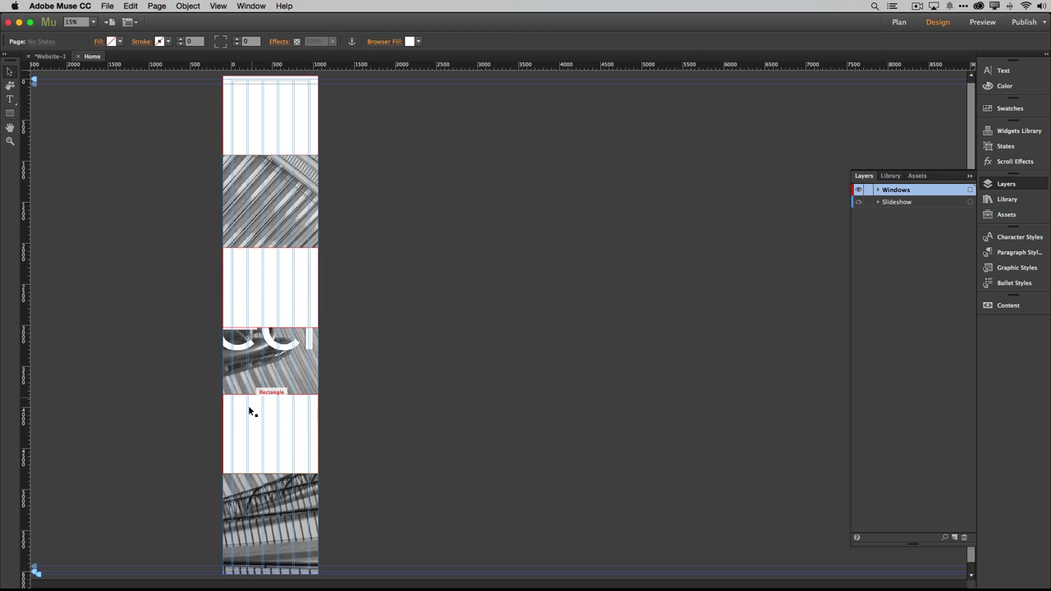
drag(263, 427, 263, 451)
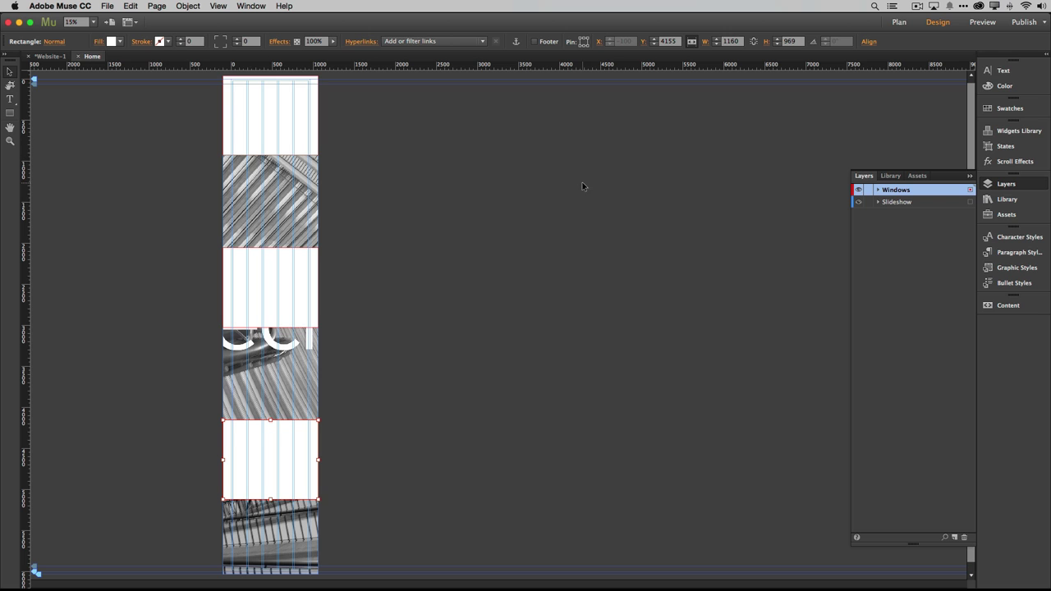
Step: Hide the Windows layer and enable the Slideshow scroll effect on the fullscreen slideshow
click(859, 192)
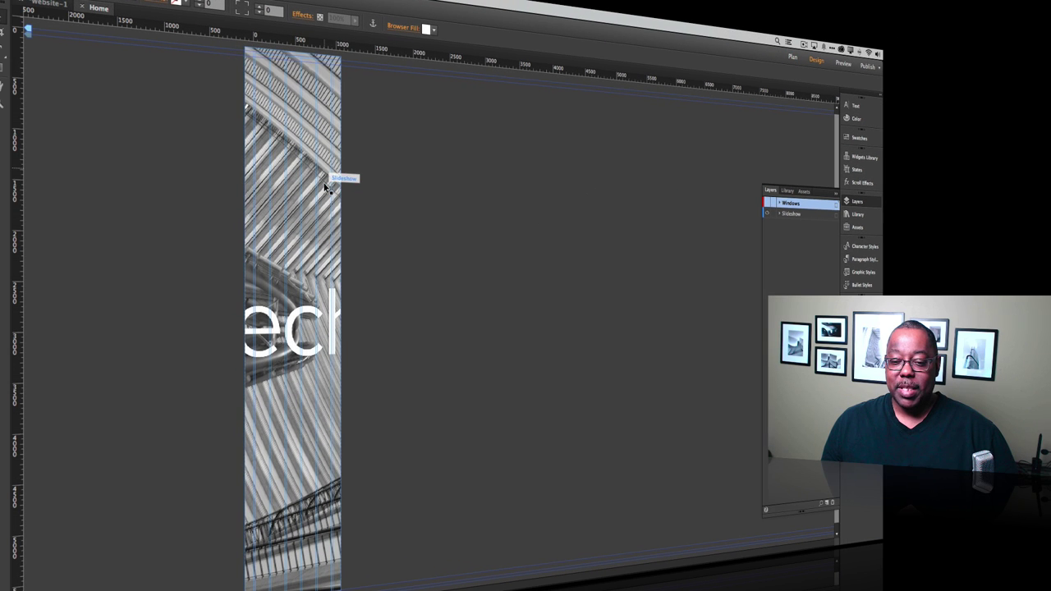
click(325, 189)
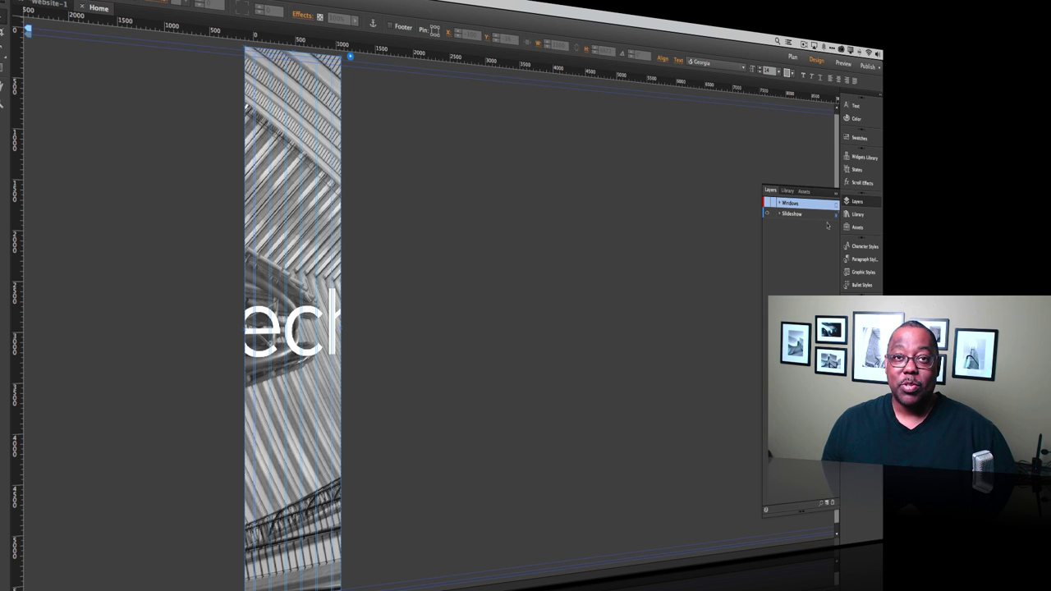
click(862, 183)
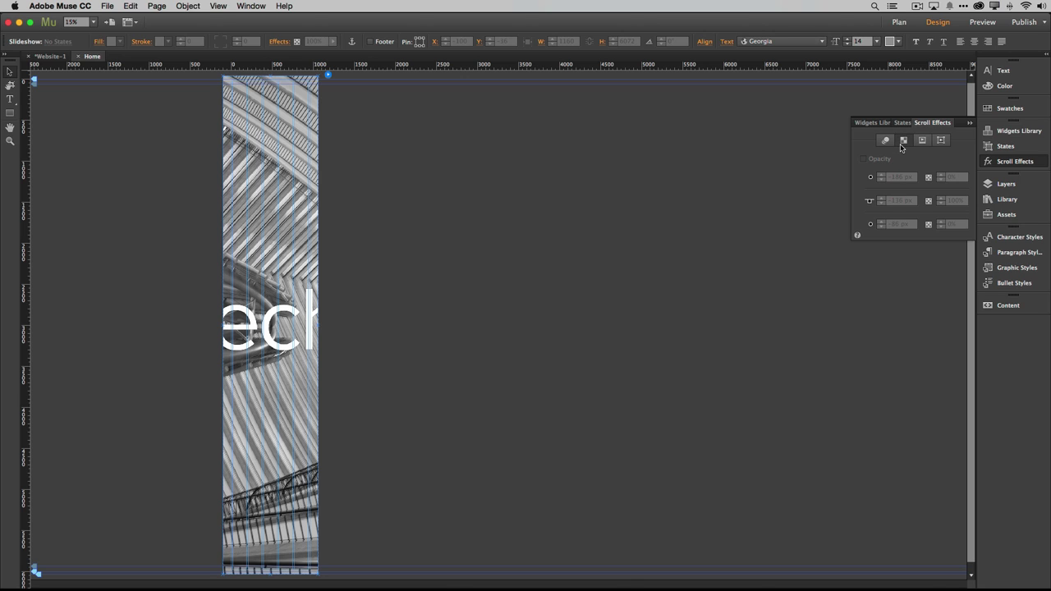
click(921, 141)
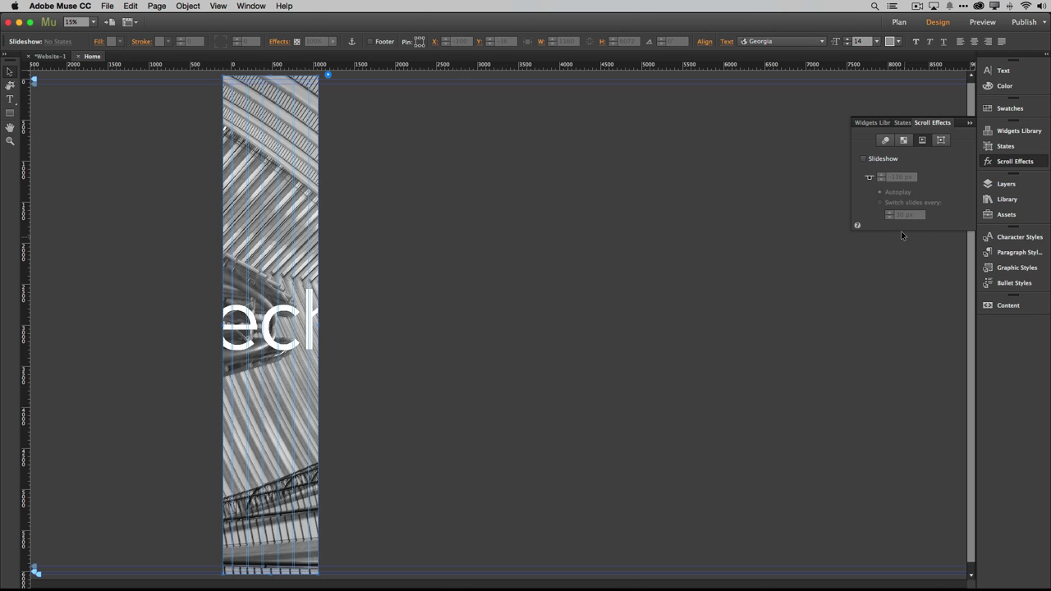
click(864, 160)
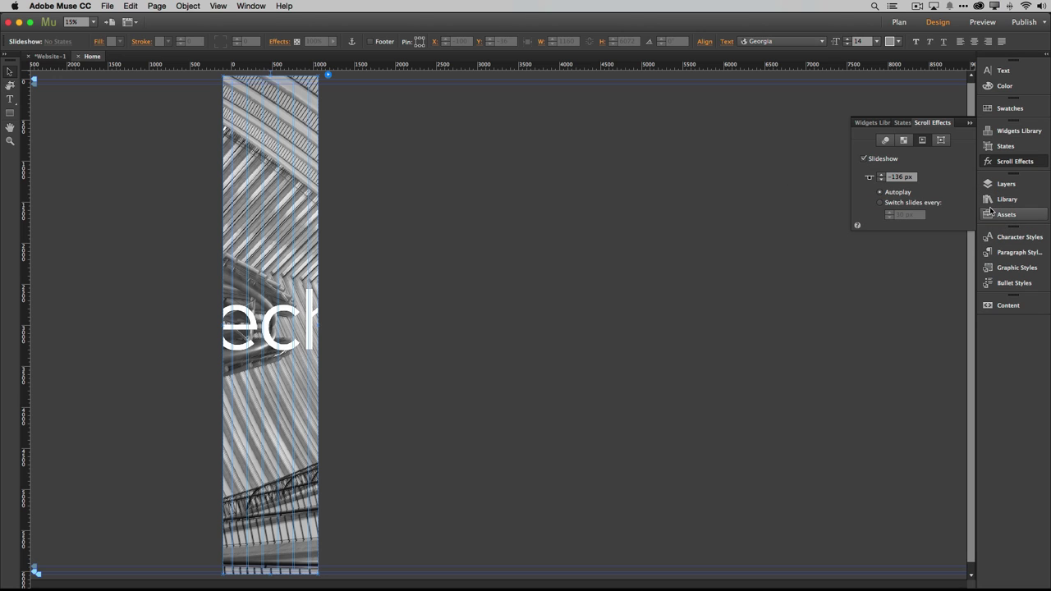
Step: Set the slideshow's scroll effect to switch slides every 2000 px
click(895, 207)
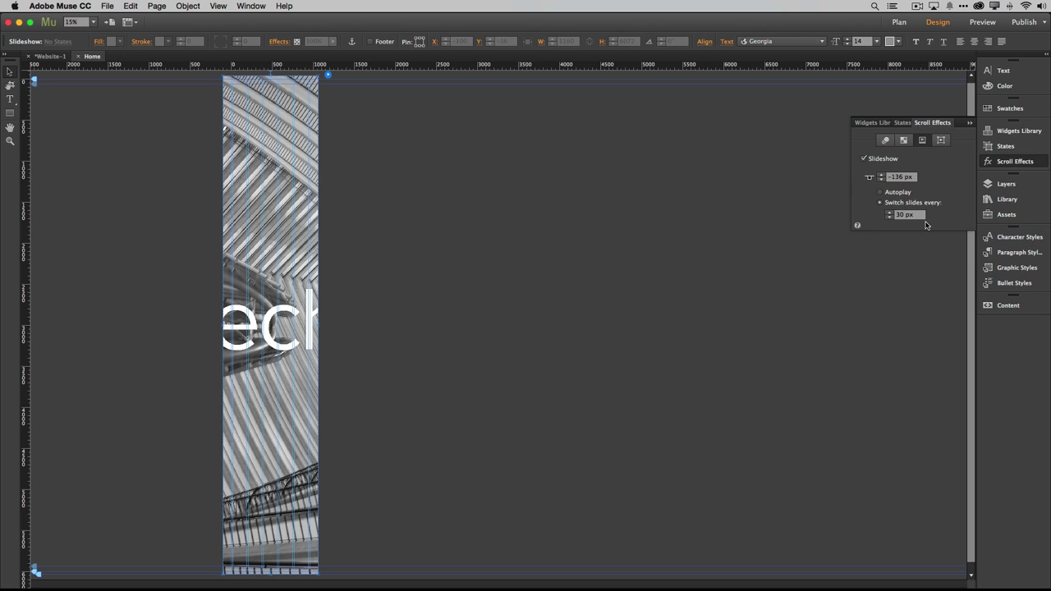
click(895, 216)
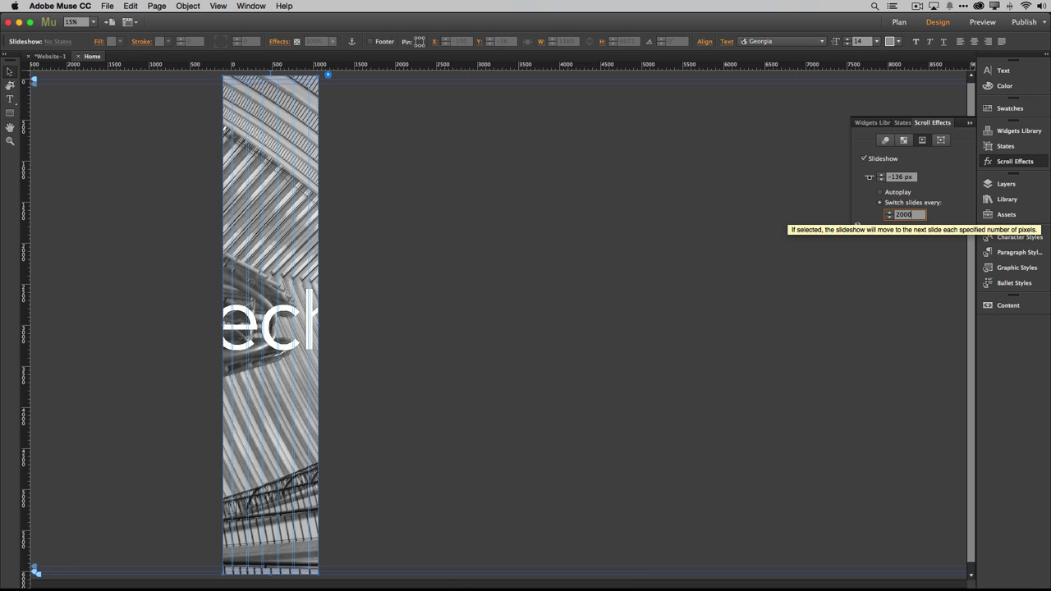
key(Tab)
Step: Make the Windows layer visible again and preview the page in the browser
click(998, 186)
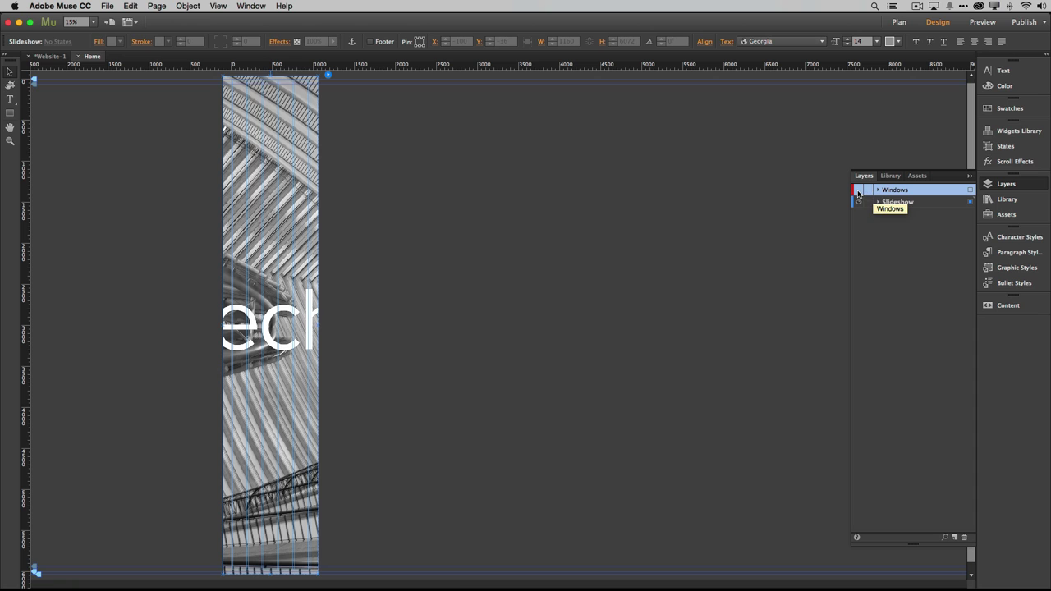
click(858, 191)
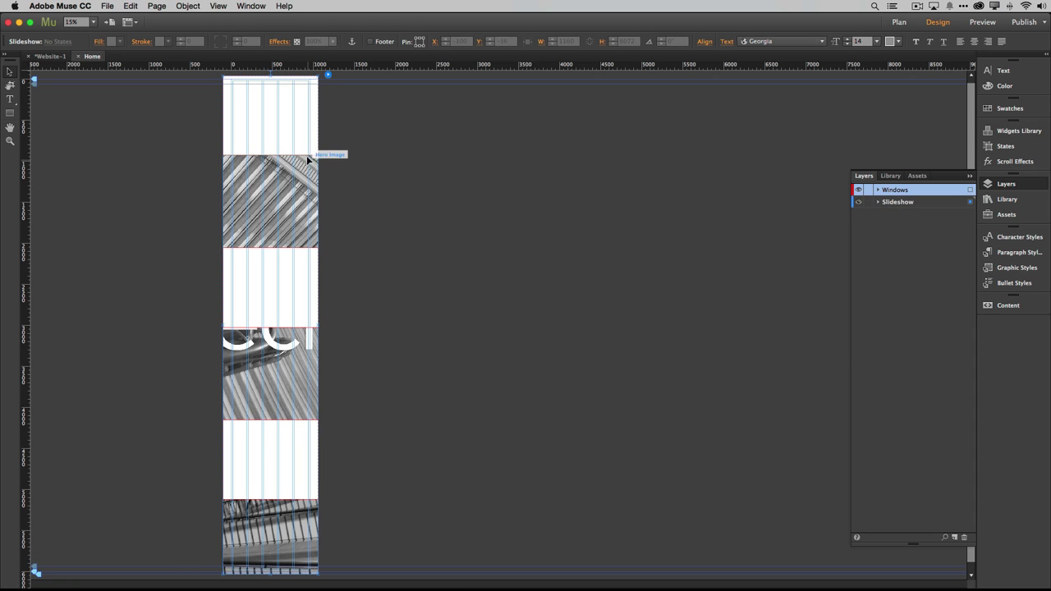
click(107, 5)
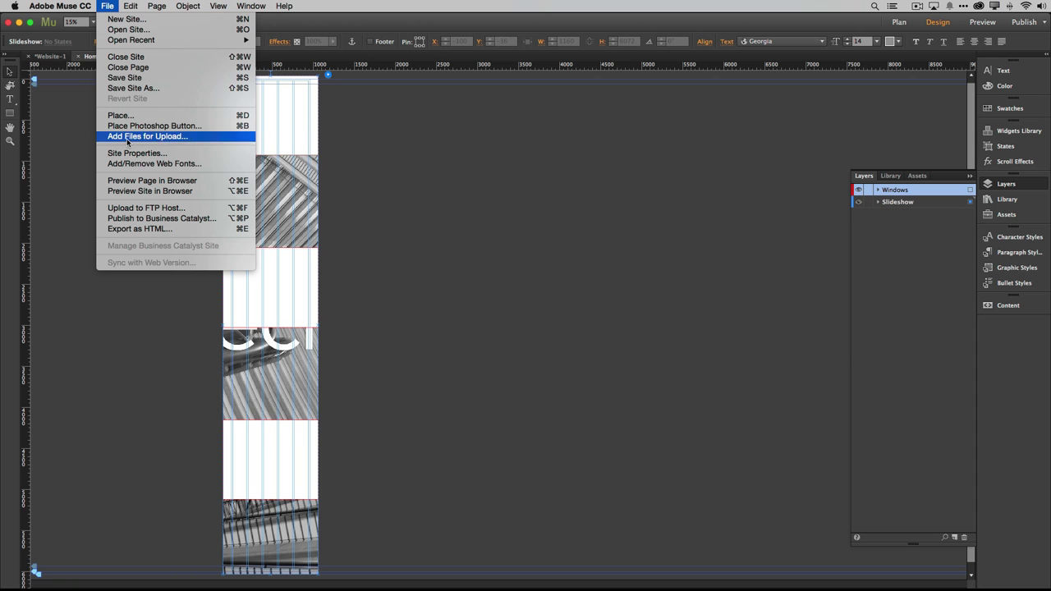
click(132, 180)
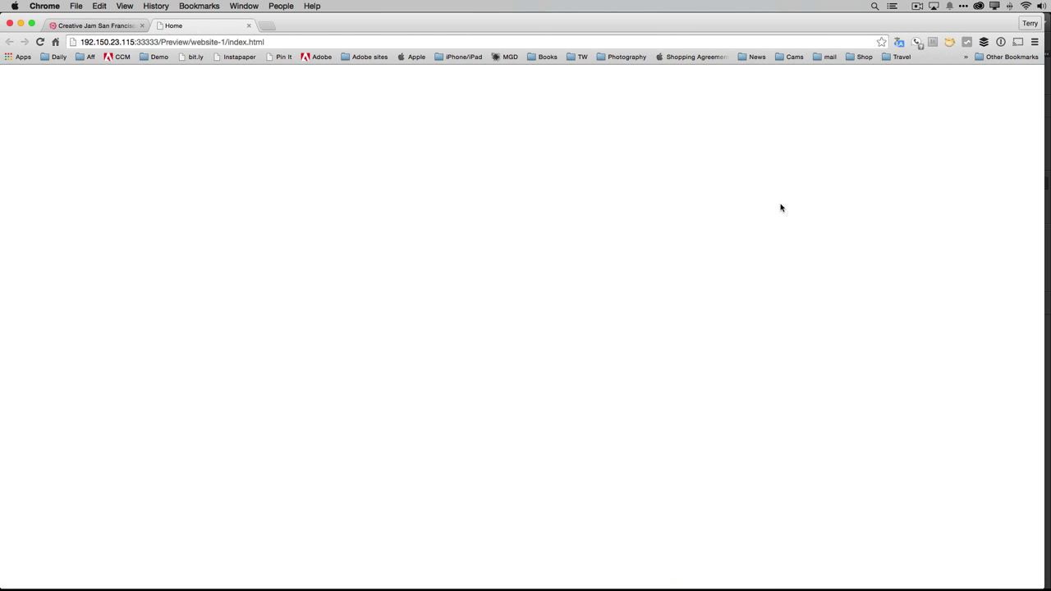
Step: Scroll down through the previewed page to check how the slideshow images appear between the white rectangles
scroll(782, 208, down, 5)
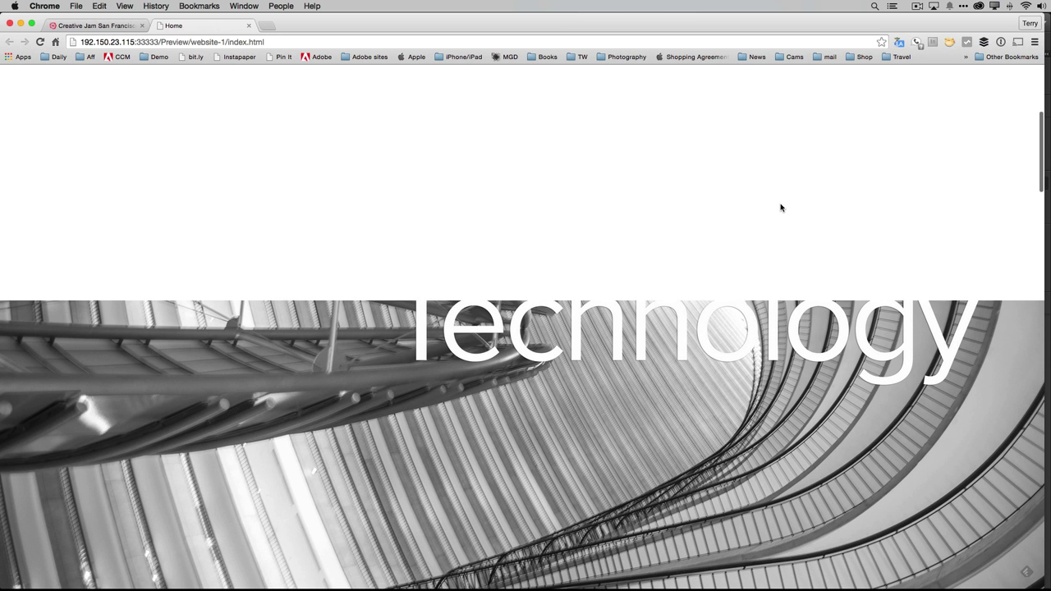
scroll(781, 207, down, 4)
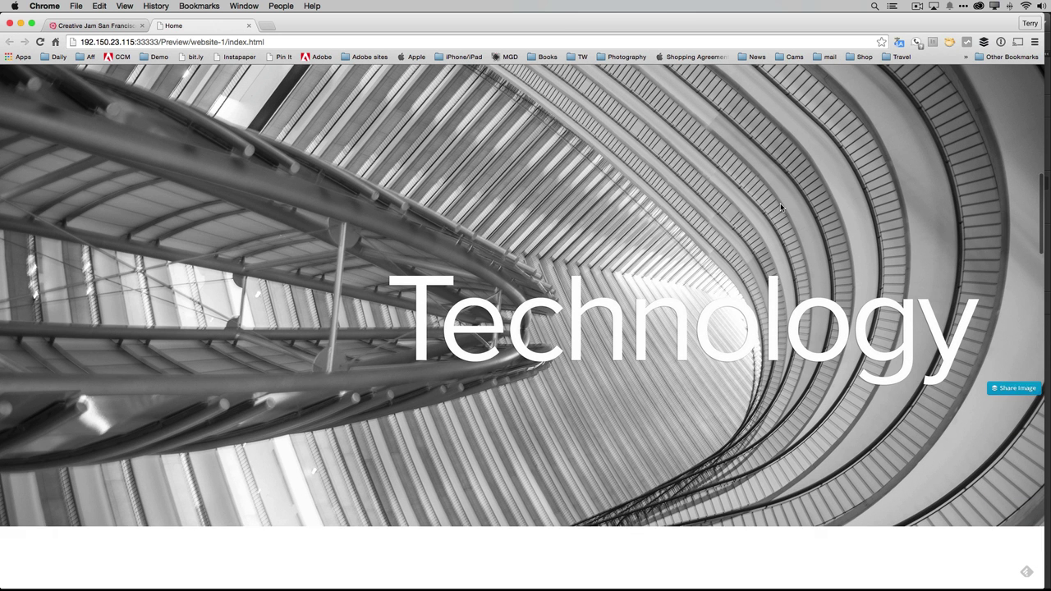
scroll(782, 208, down, 6)
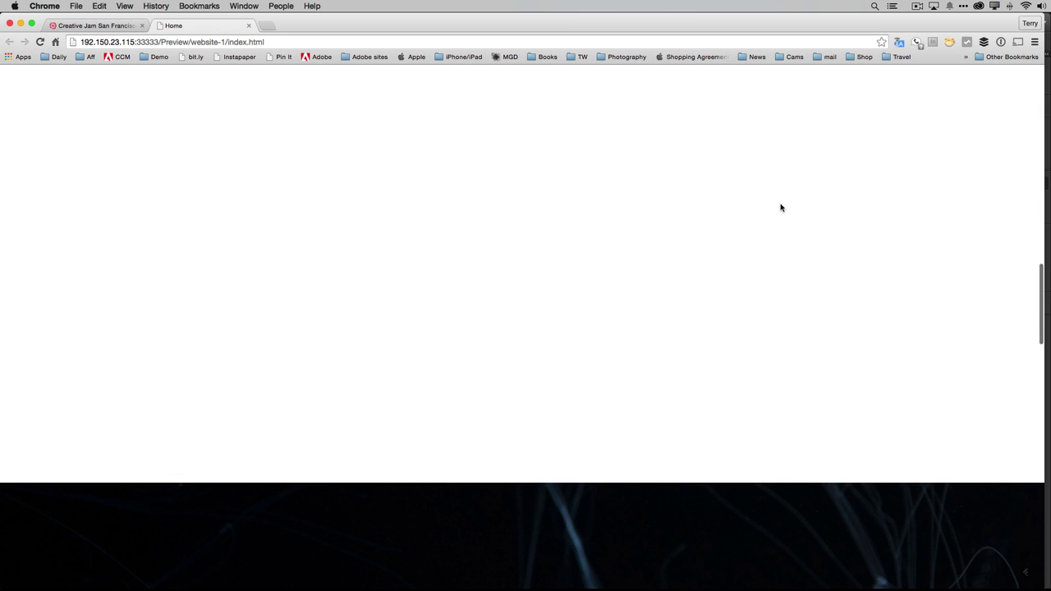
scroll(782, 208, down, 6)
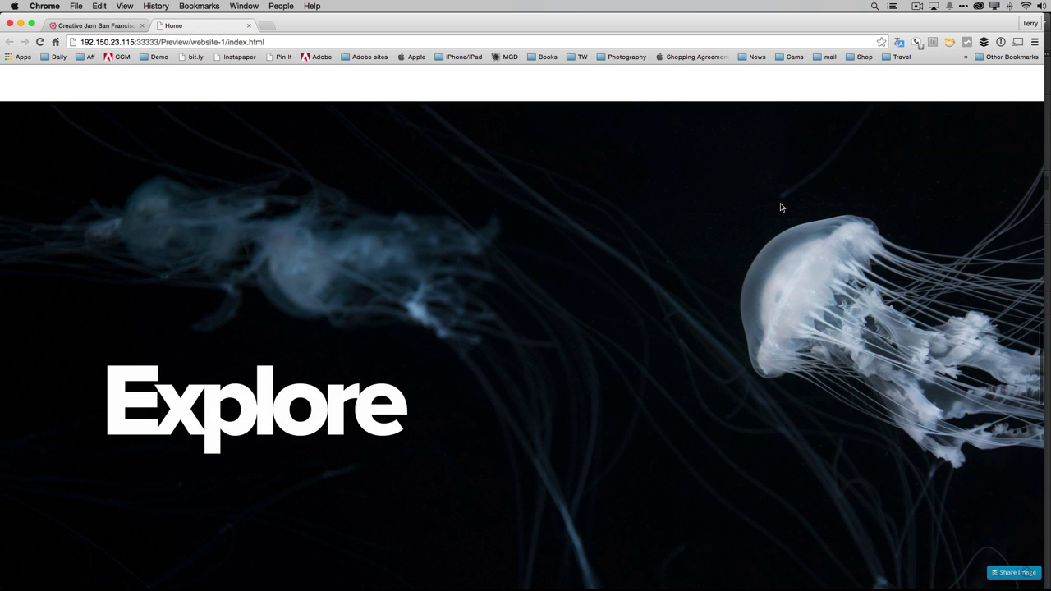
scroll(782, 208, down, 6)
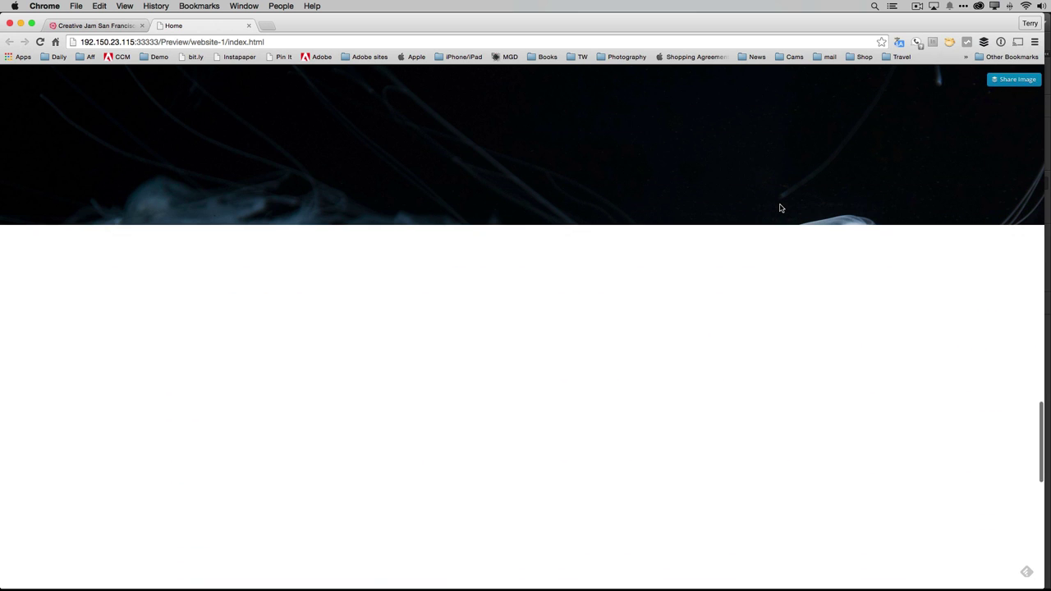
scroll(781, 207, down, 3)
Step: Scroll back and forth around the lowest white rectangle to examine where the slide switches from Explore to Night Life
scroll(781, 207, up, 4)
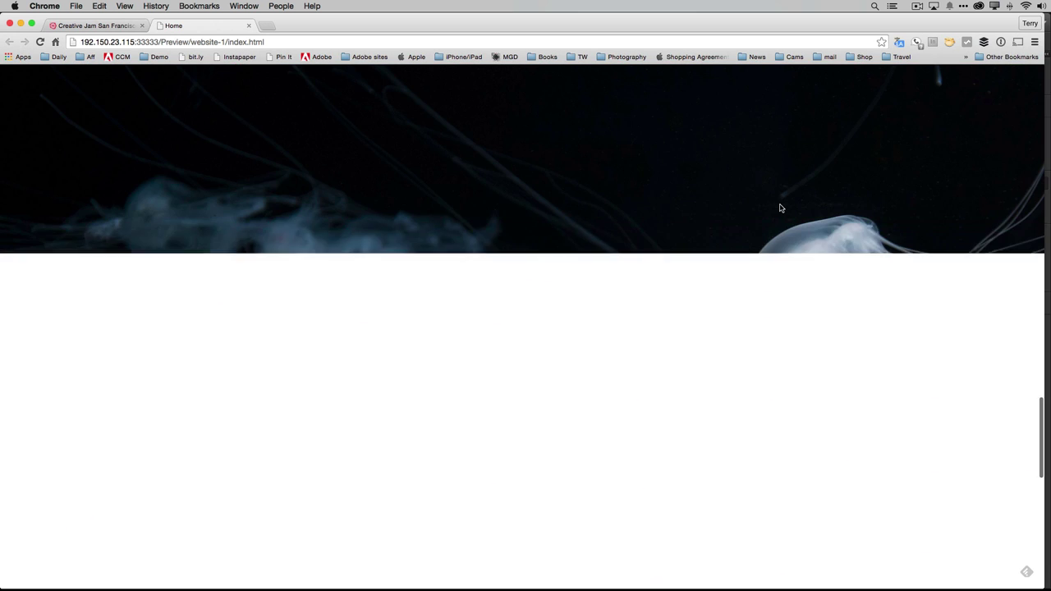
scroll(781, 208, down, 2)
scroll(781, 208, up, 2)
scroll(781, 208, down, 1)
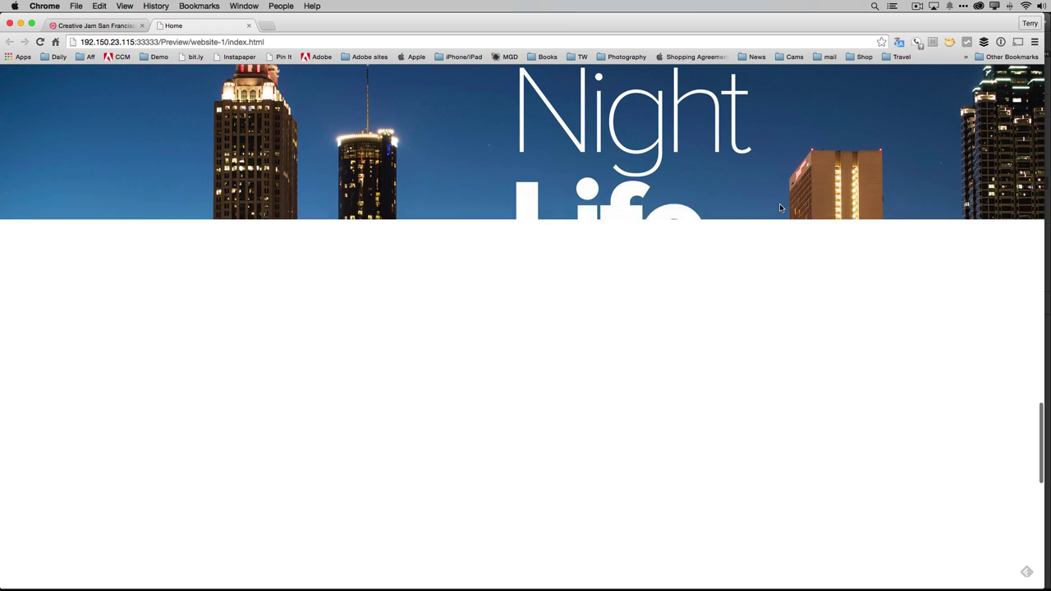
scroll(781, 208, down, 2)
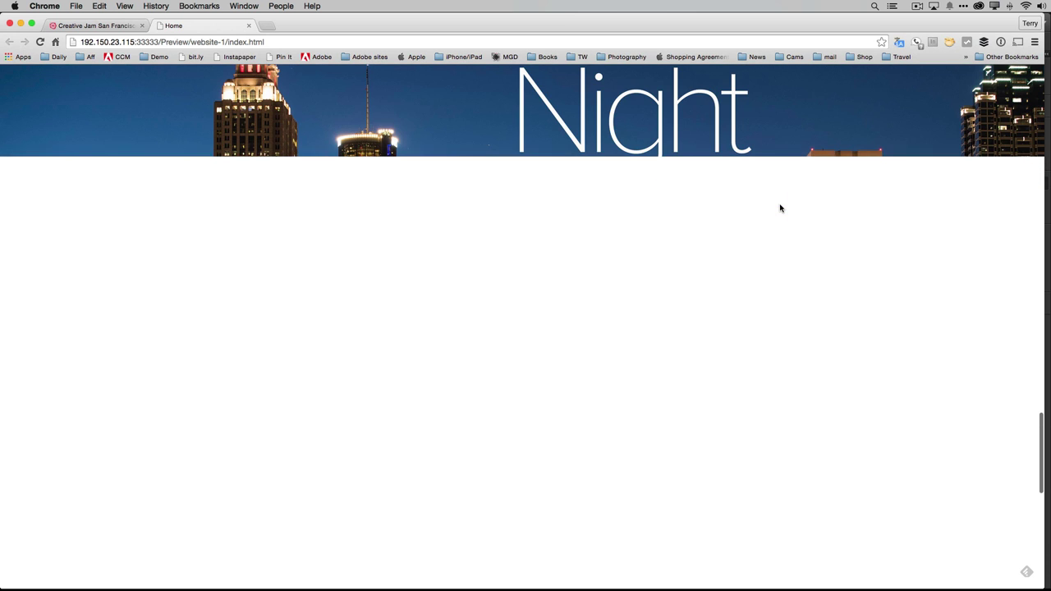
scroll(781, 208, down, 1)
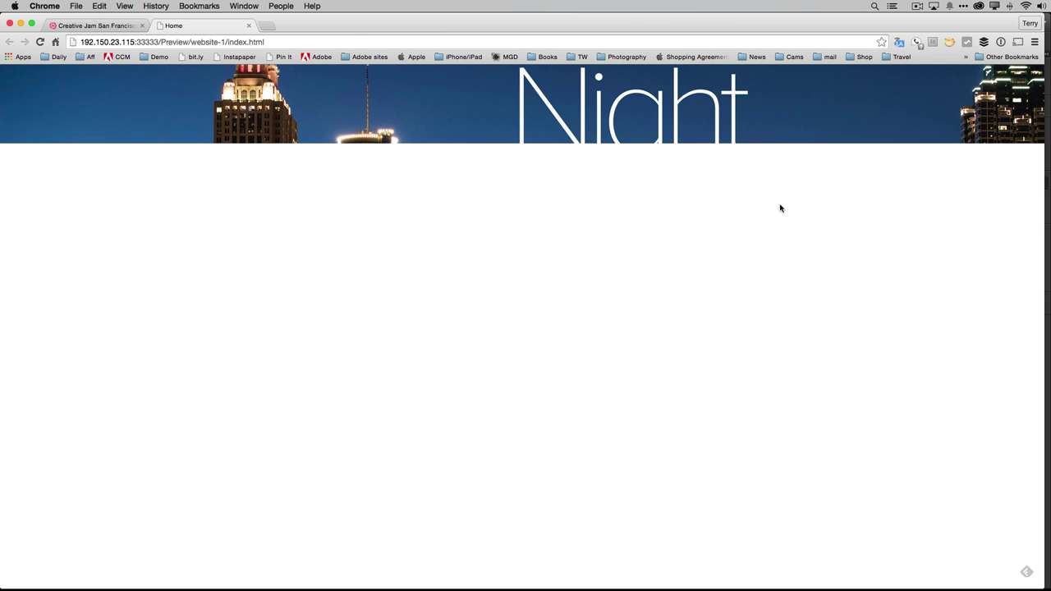
scroll(781, 208, down, 8)
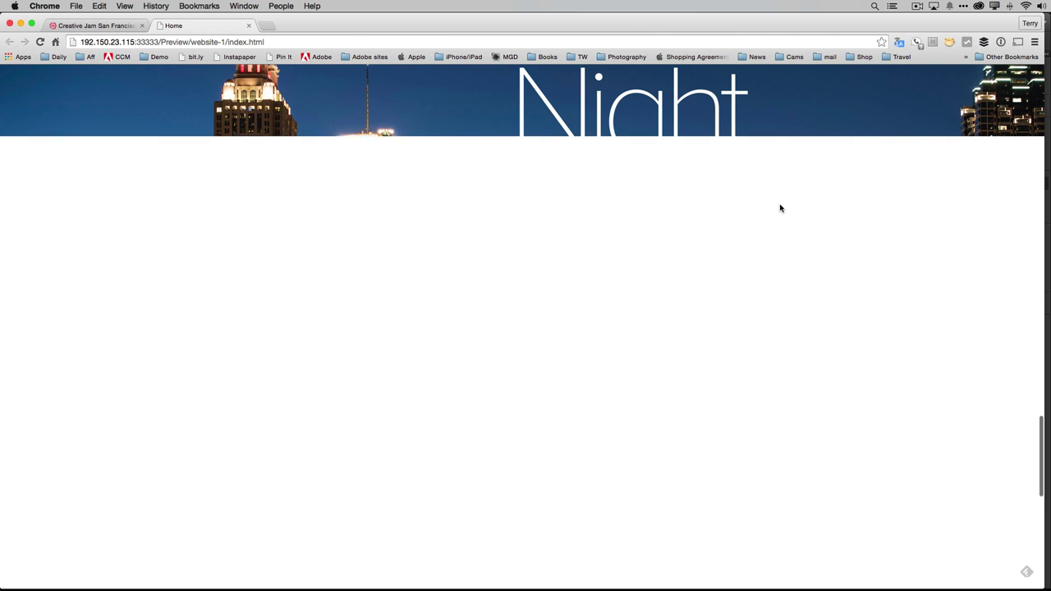
scroll(780, 208, down, 5)
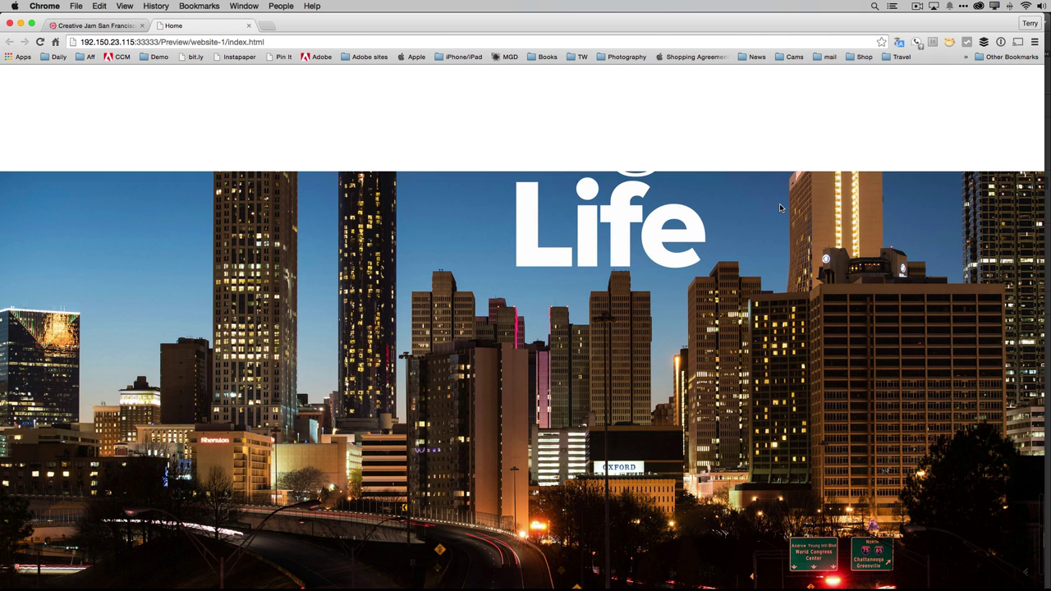
scroll(780, 208, up, 5)
scroll(781, 208, down, 10)
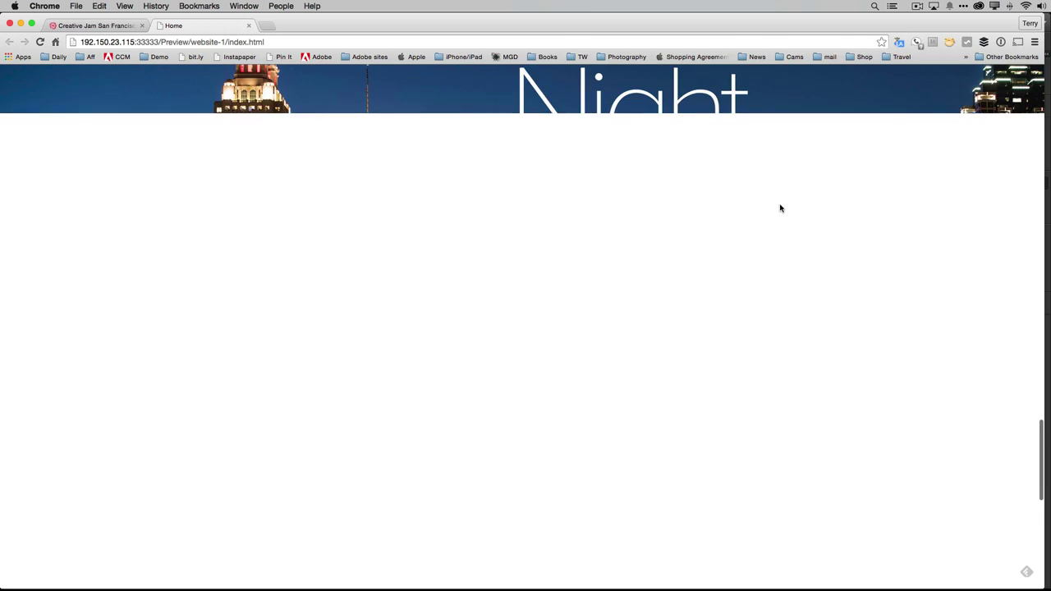
scroll(781, 208, down, 10)
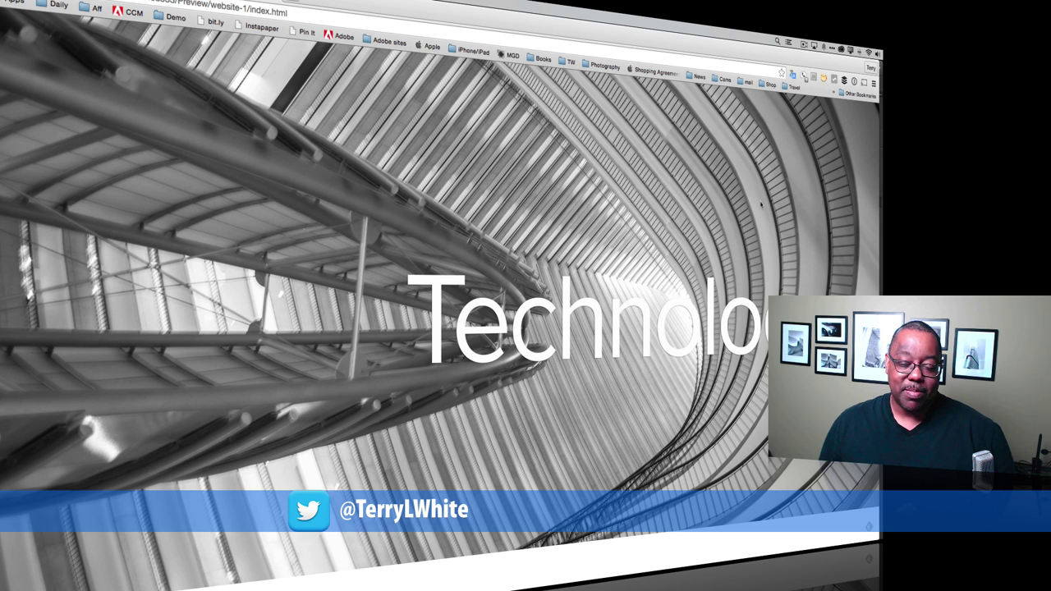
Step: Switch back to Adobe Muse and change the fullscreen slideshow's pixel distance for switching slides in its scroll effect
key(super+Tab)
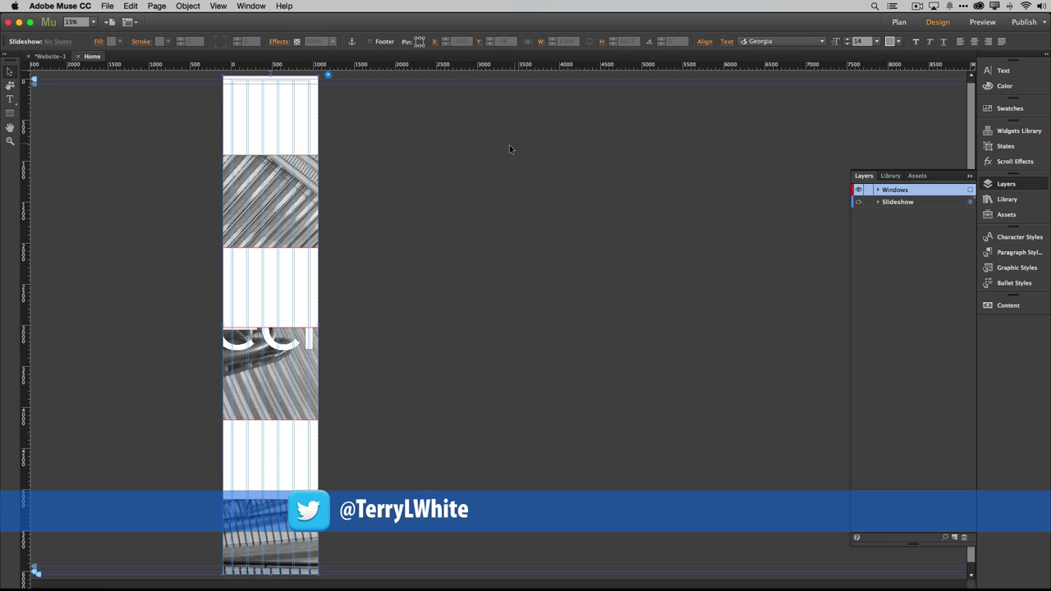
click(277, 196)
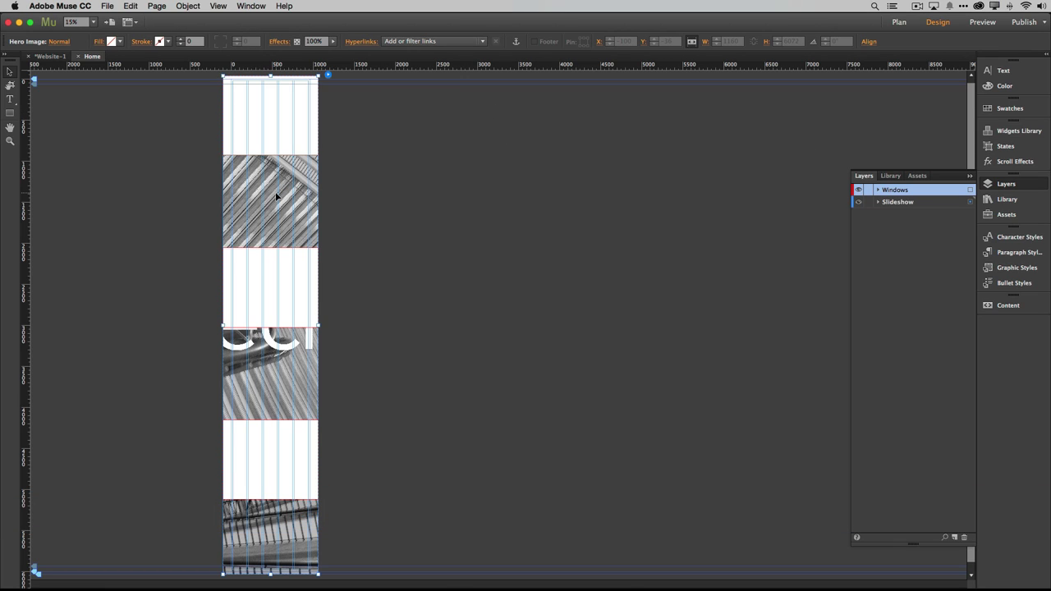
click(1015, 161)
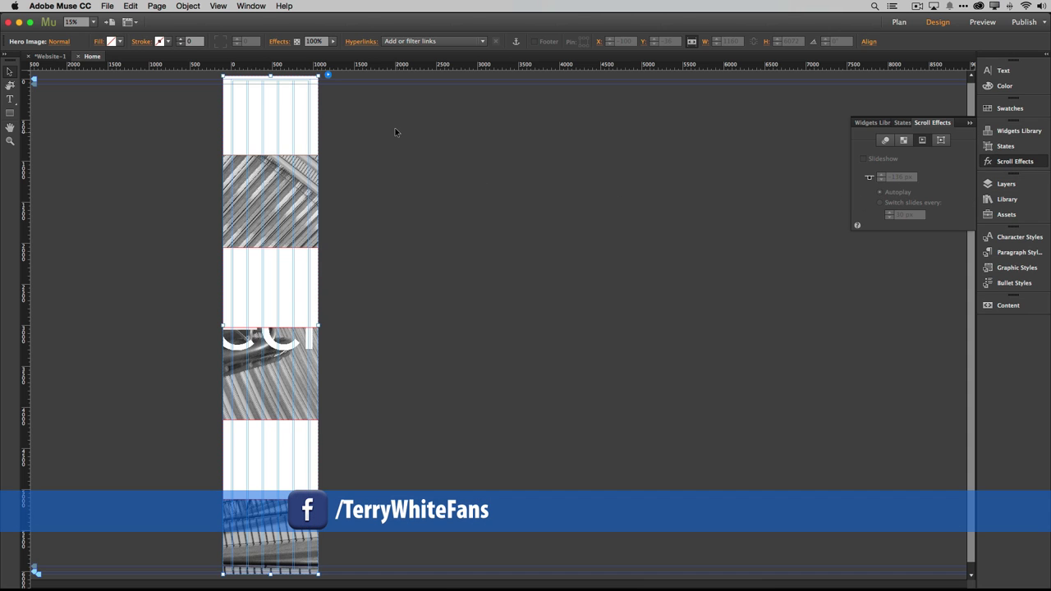
click(320, 193)
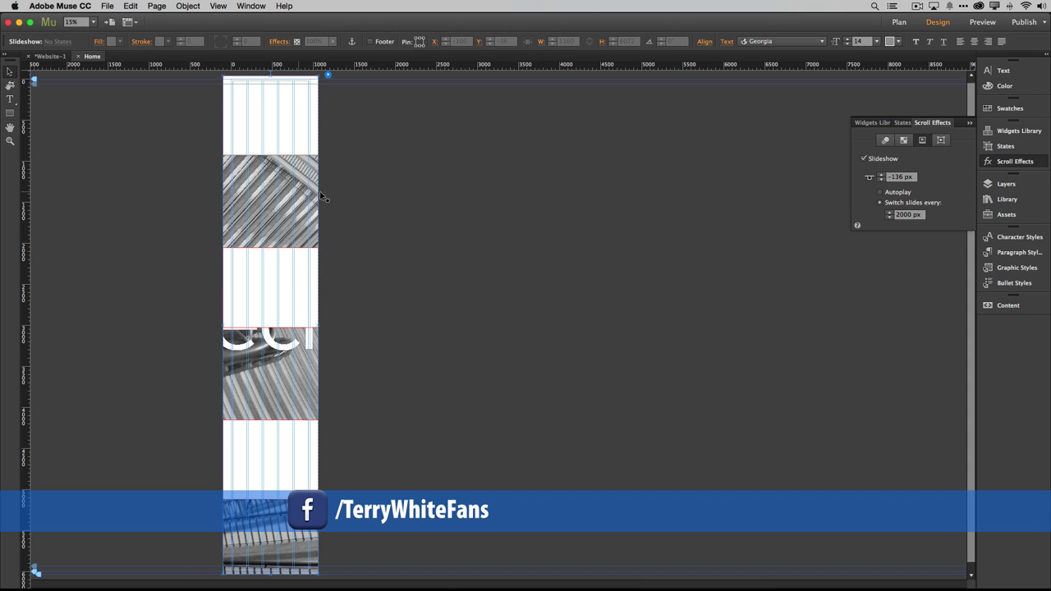
click(904, 216)
click(332, 139)
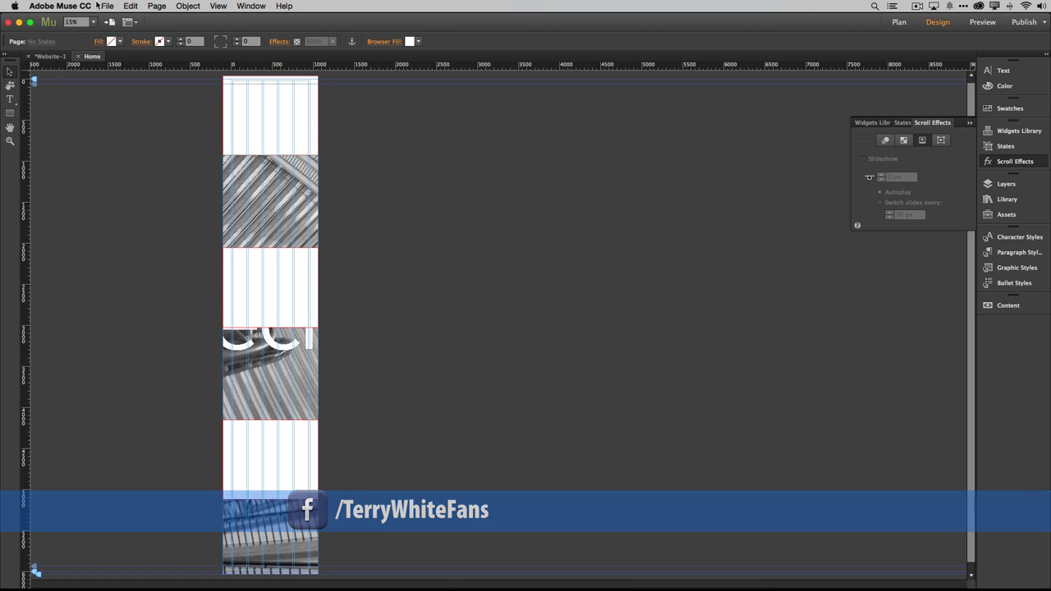
Step: Preview the page in the browser again and scroll from the Technology slide down to the Explore slide
click(105, 6)
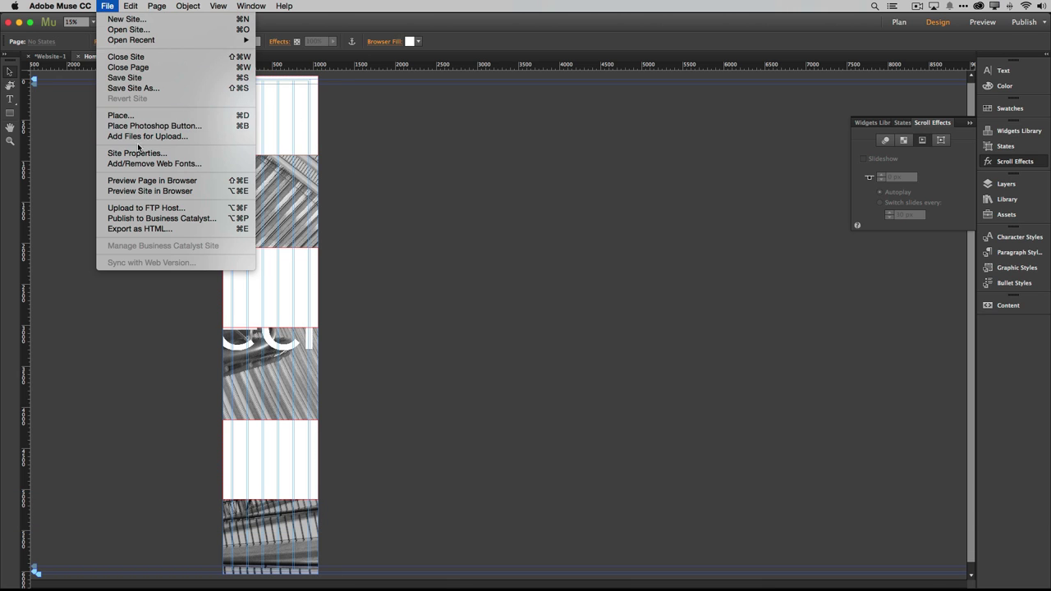
click(153, 181)
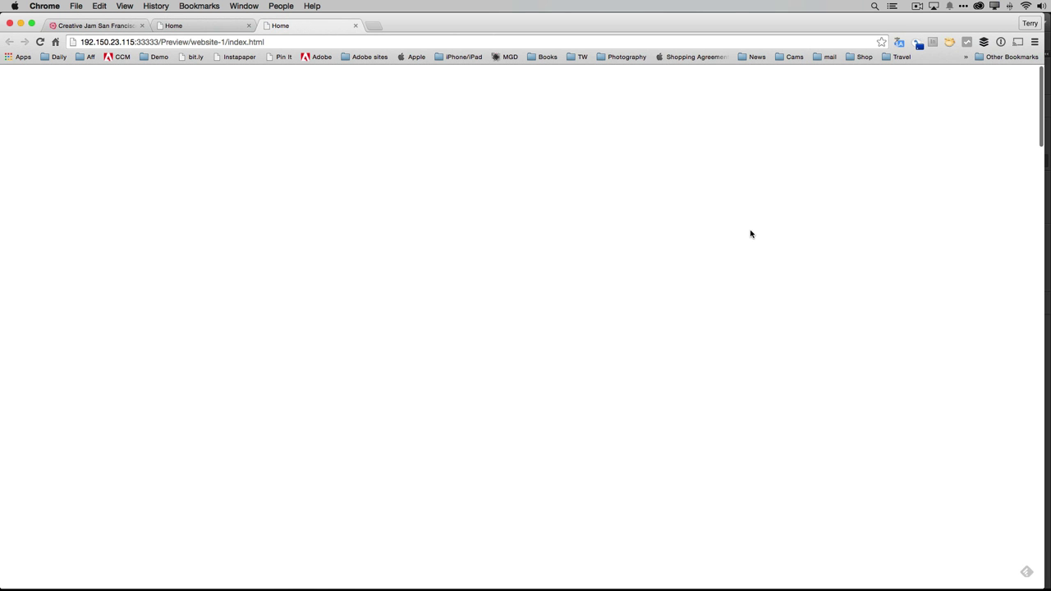
scroll(750, 234, down, 5)
scroll(750, 234, down, 5)
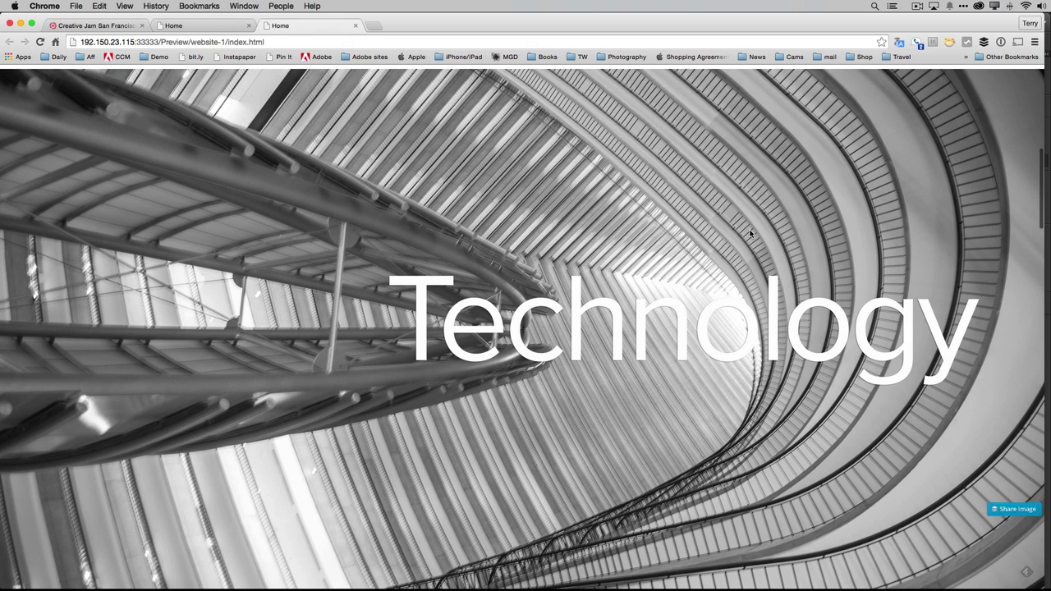
scroll(749, 234, down, 5)
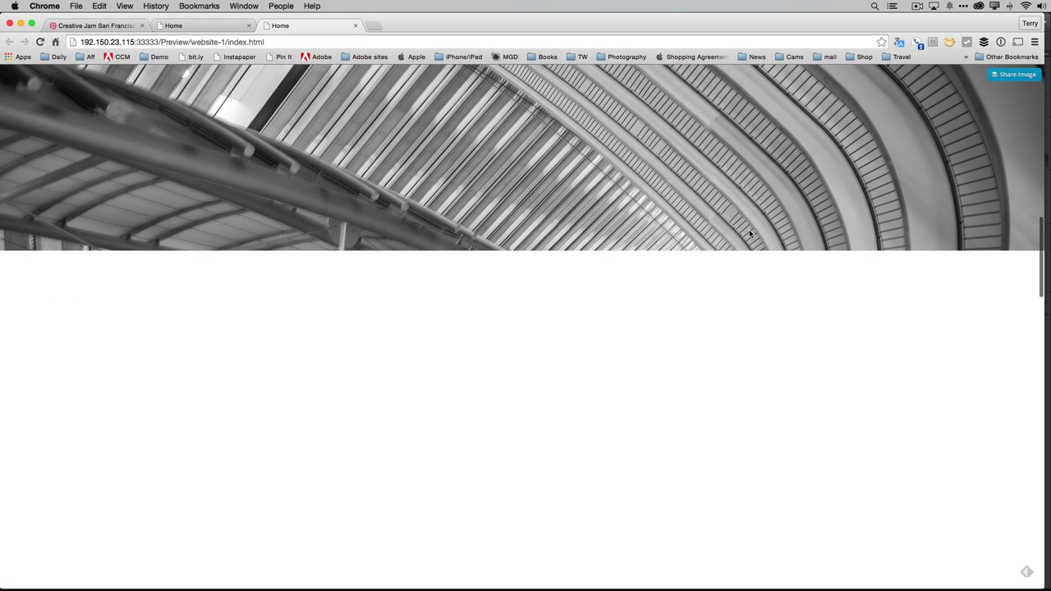
scroll(749, 234, down, 5)
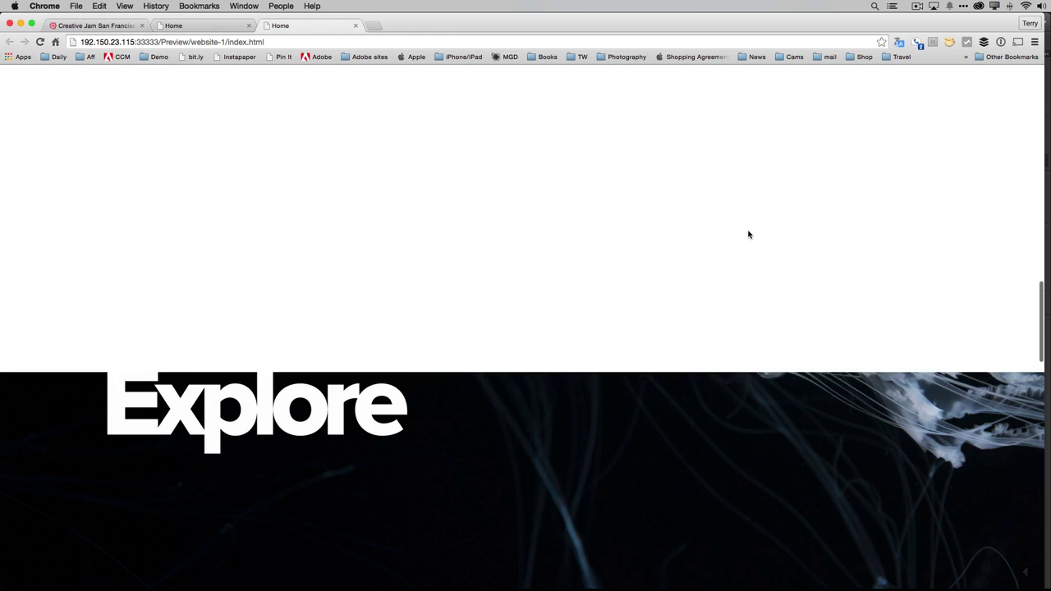
Step: Scroll up and down around the middle white rectangle to examine where Technology switches to Explore, and continue down the page
scroll(749, 234, up, 5)
scroll(749, 234, down, 2)
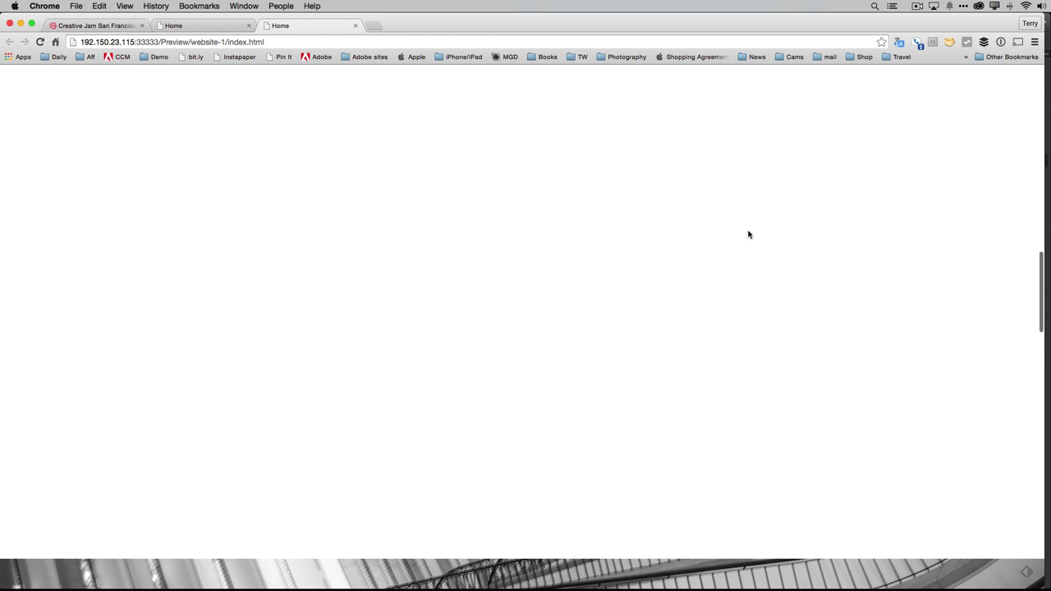
scroll(749, 235, up, 1)
scroll(750, 235, down, 1)
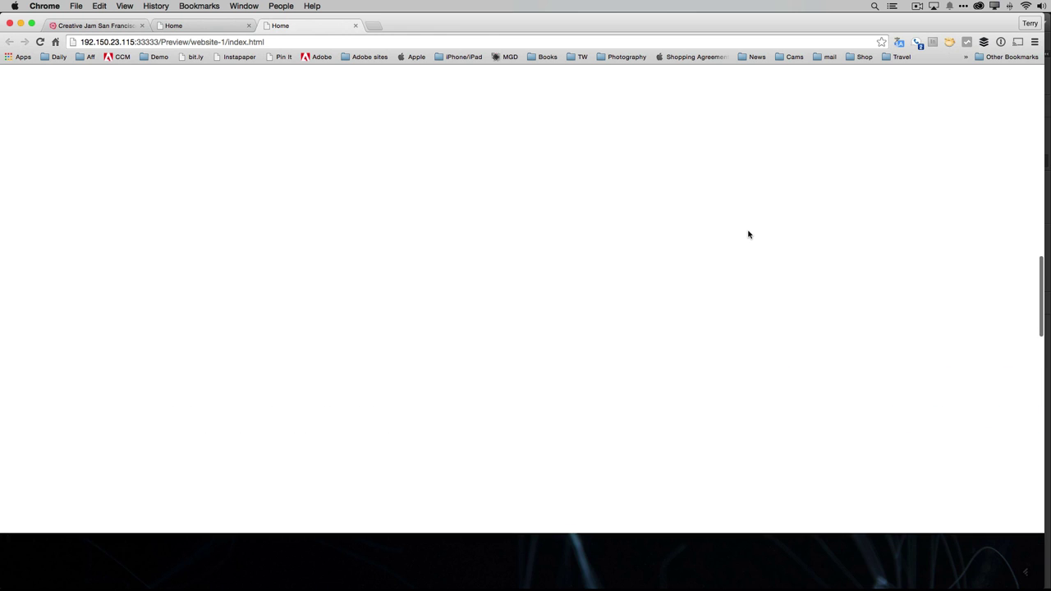
scroll(749, 235, up, 1)
scroll(749, 235, down, 2)
scroll(748, 235, down, 5)
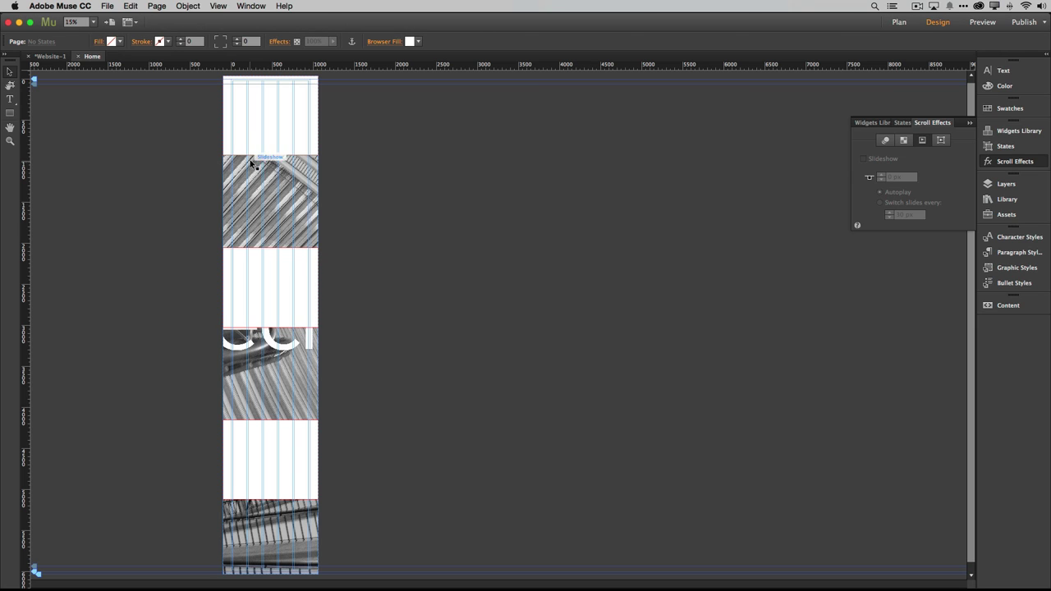
Step: In Muse, extend the middle white rectangle downward to a height of about 1188 px and the lowest one to about 1125 px
click(268, 307)
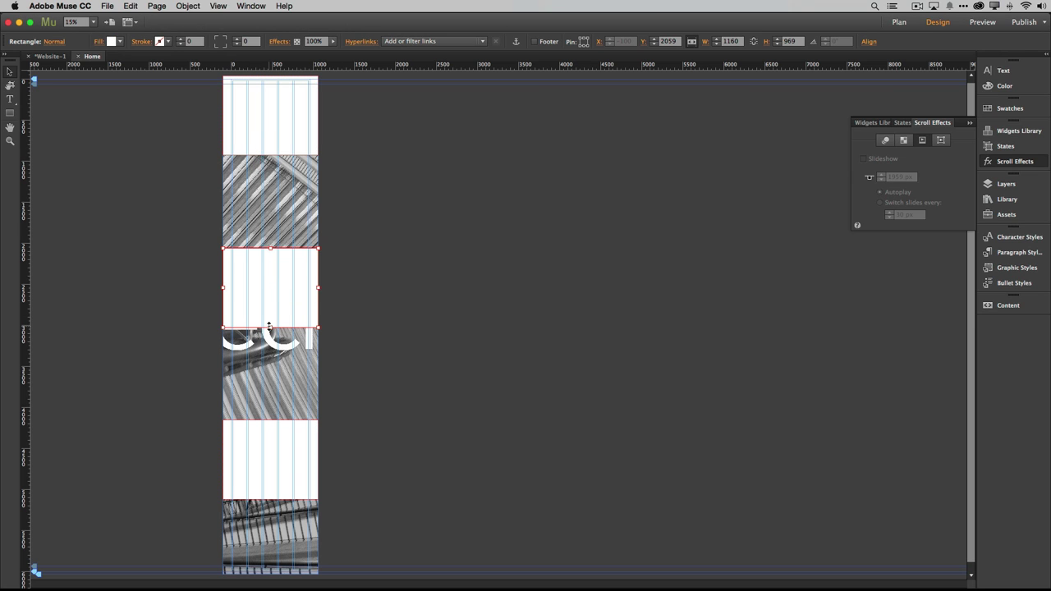
drag(269, 327, 268, 346)
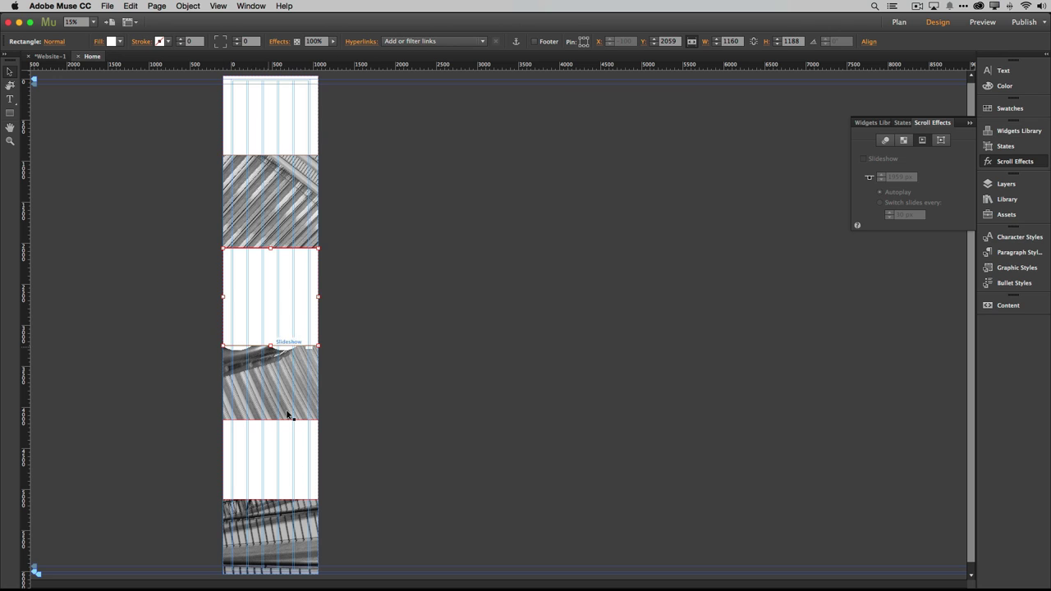
click(269, 498)
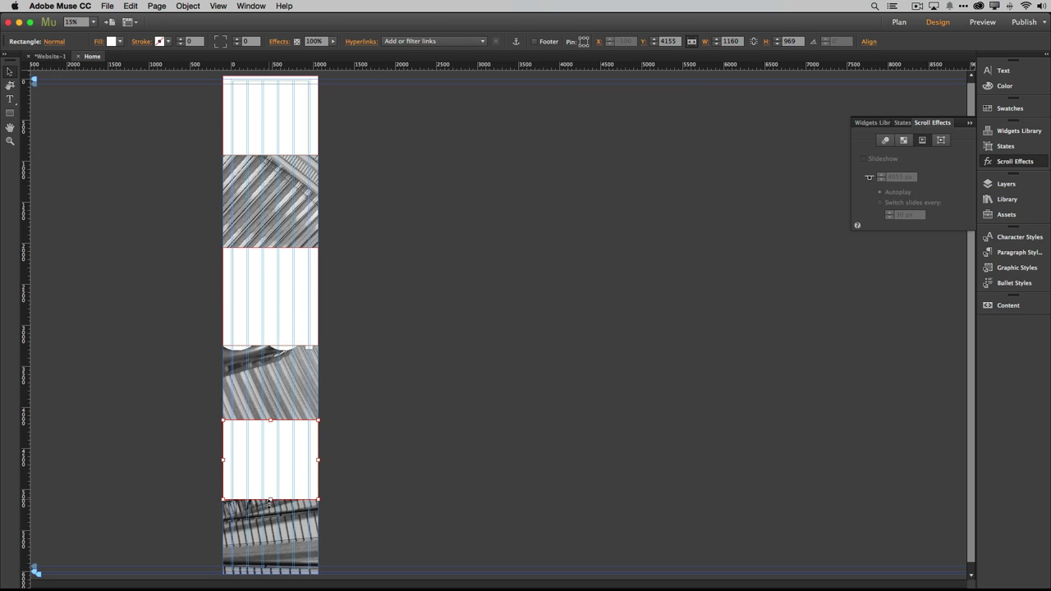
drag(270, 498, 269, 512)
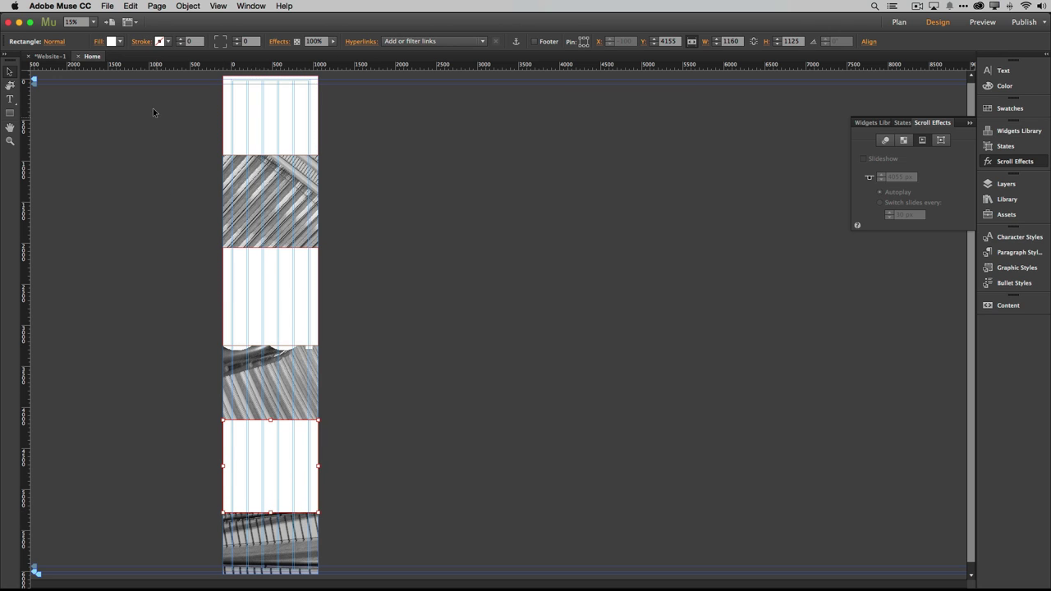
Step: Preview the page in the browser again and scroll between the Technology and Explore slides to check their switch behind the middle white rectangle
click(107, 6)
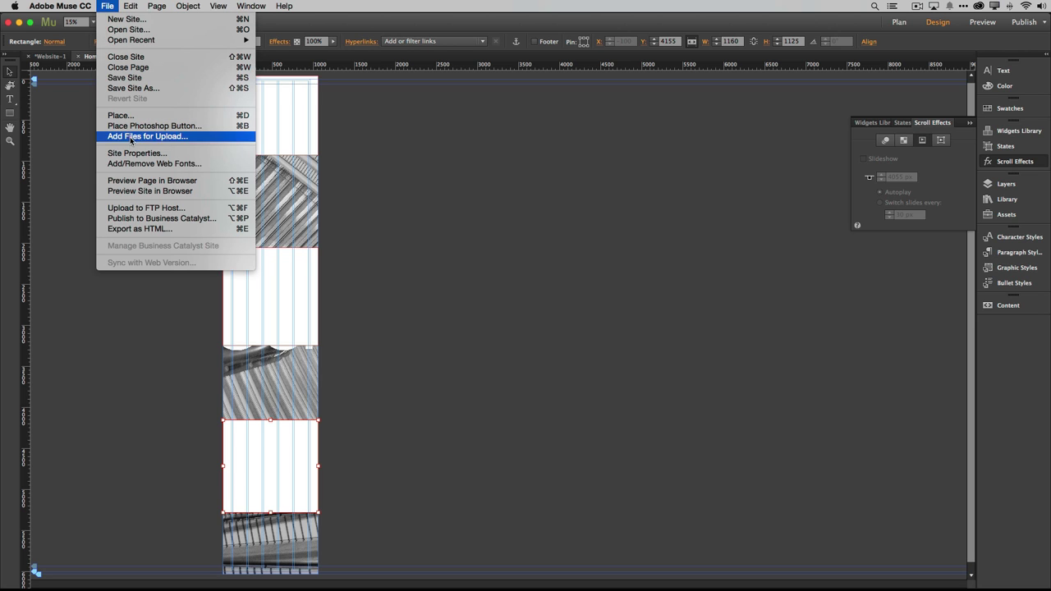
click(169, 180)
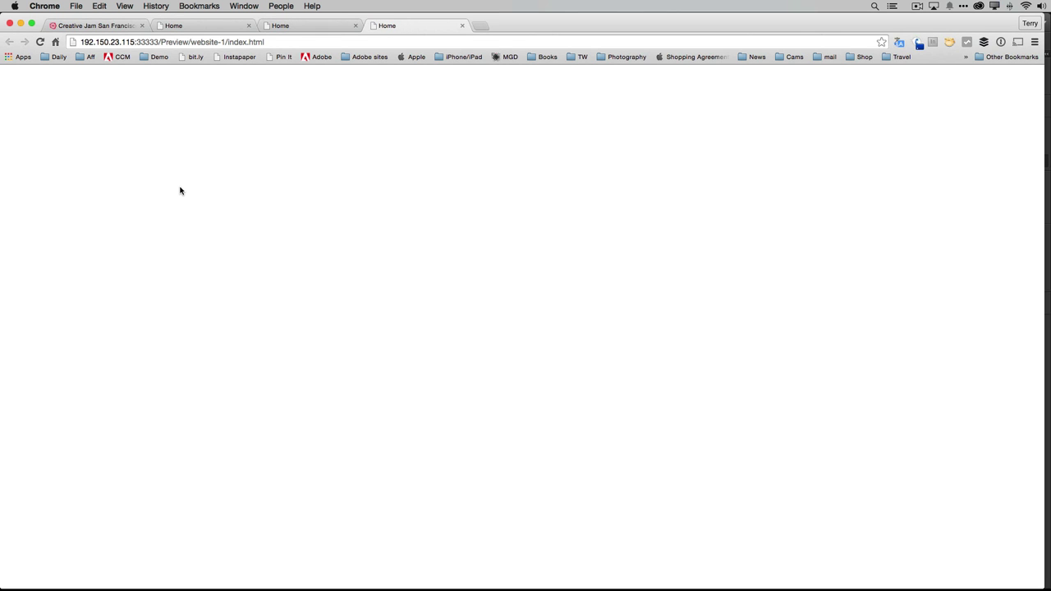
scroll(724, 236, down, 10)
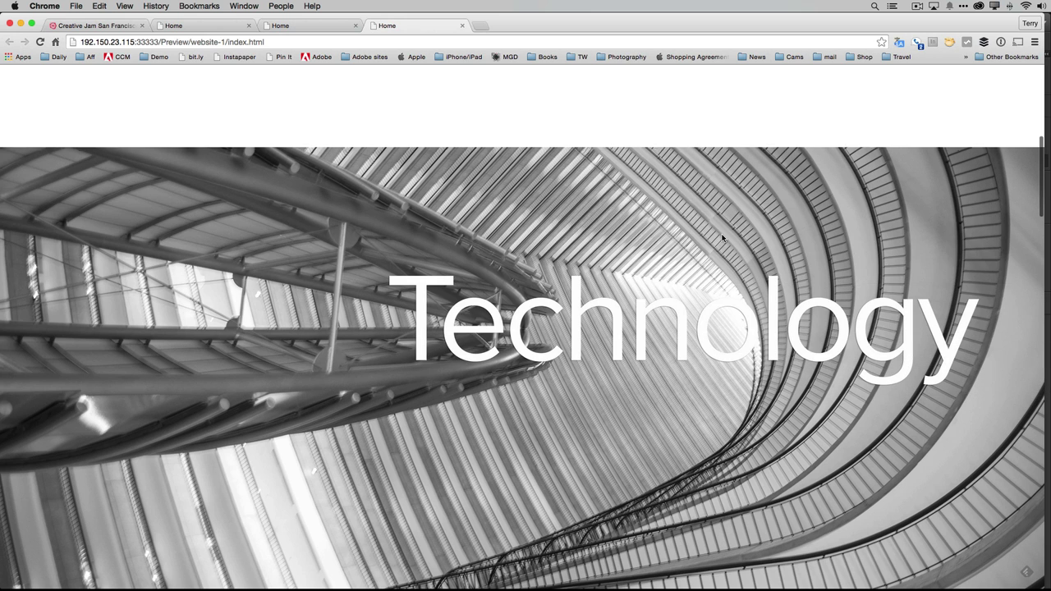
scroll(723, 238, down, 10)
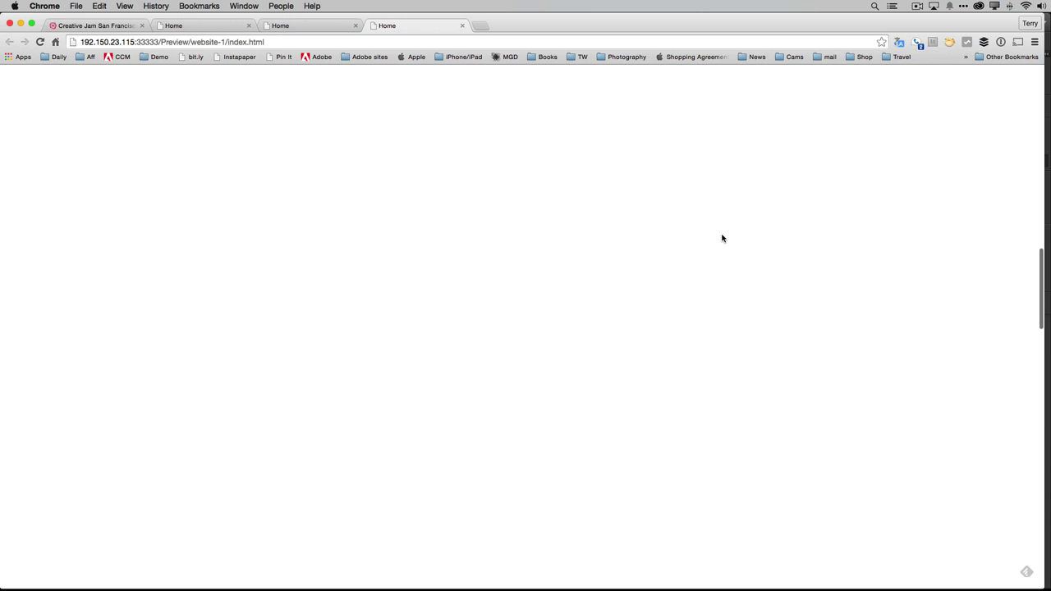
scroll(723, 238, down, 8)
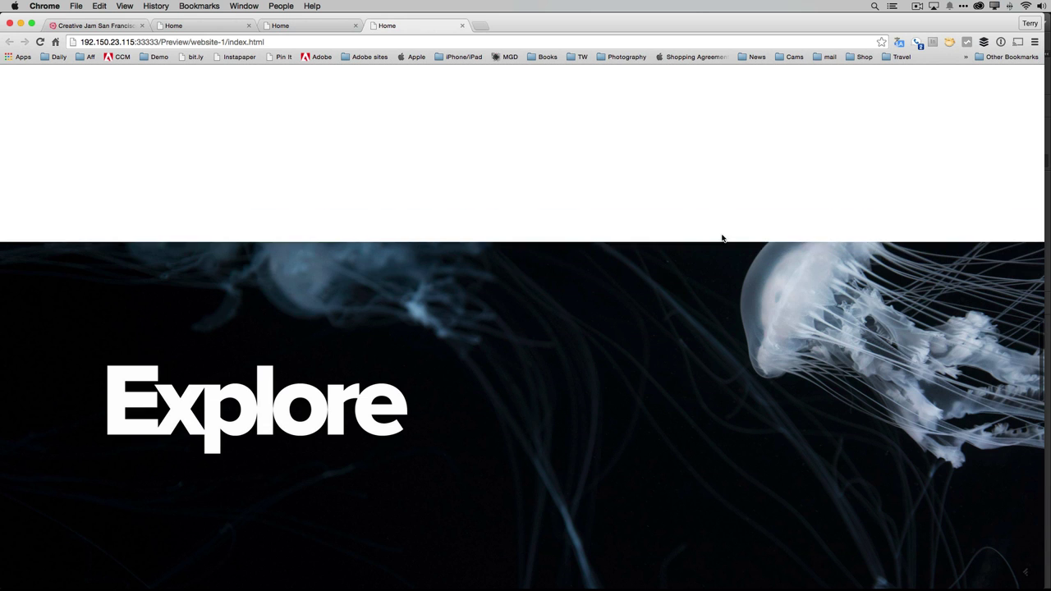
scroll(723, 238, up, 4)
scroll(723, 238, up, 6)
scroll(723, 238, down, 5)
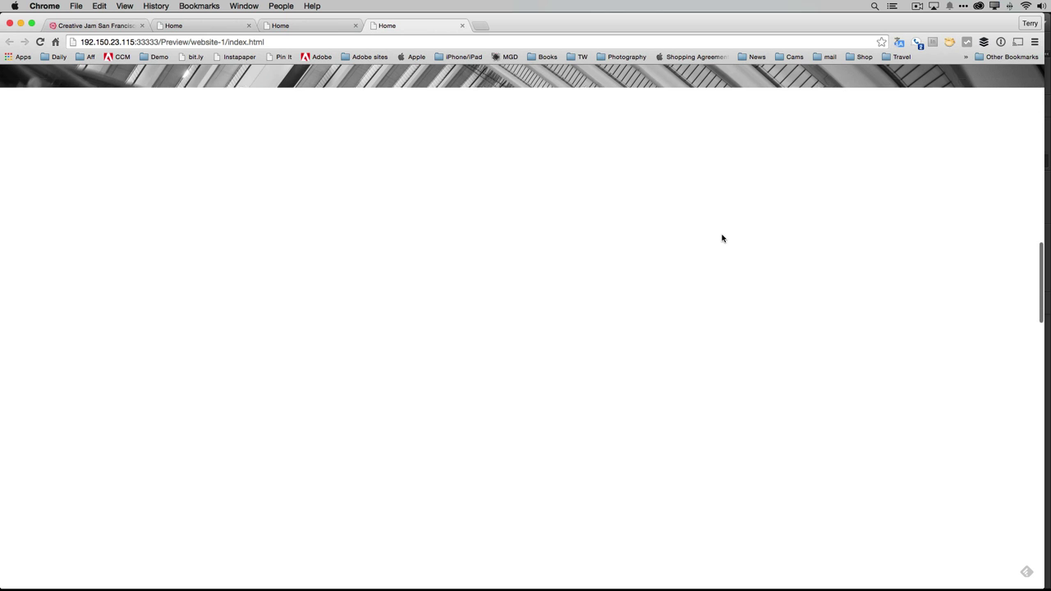
scroll(723, 238, down, 8)
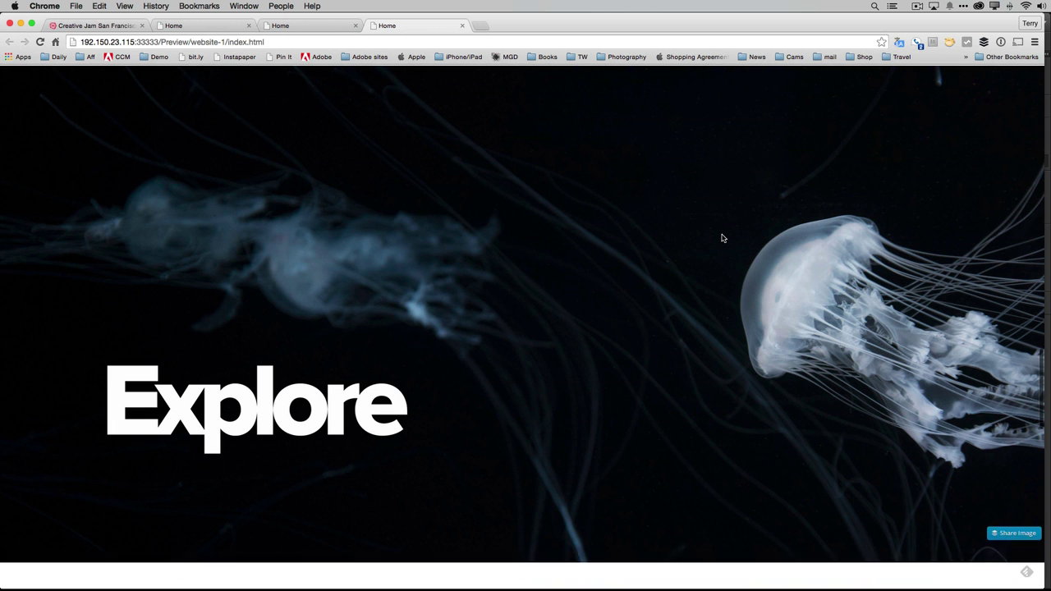
Step: Scroll back and forth around the lowest white rectangle to examine where Explore switches, continuing down to the Night Life slide
scroll(723, 238, down, 10)
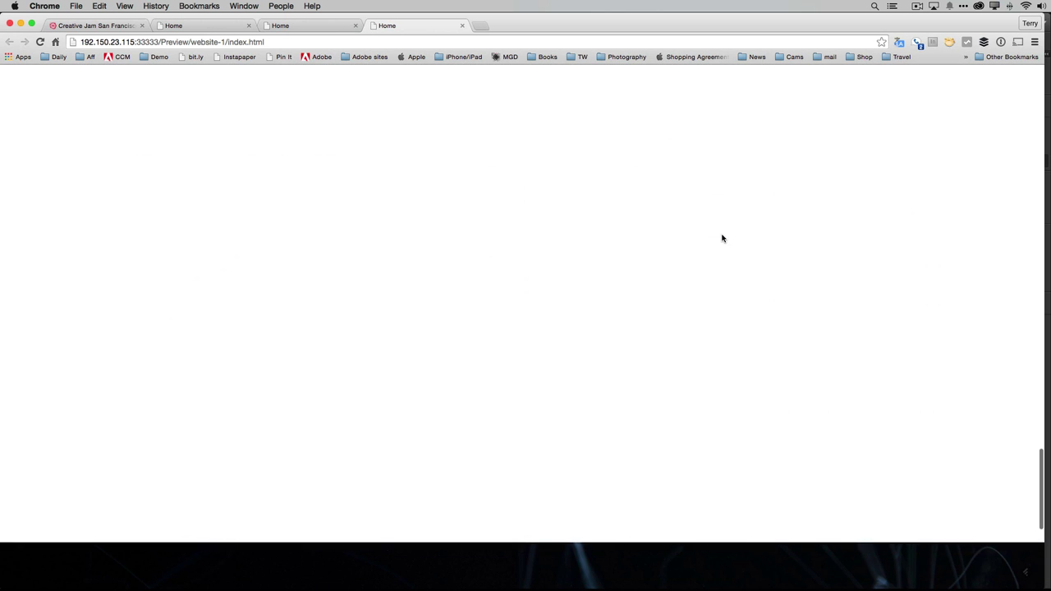
scroll(723, 239, down, 3)
scroll(723, 238, up, 5)
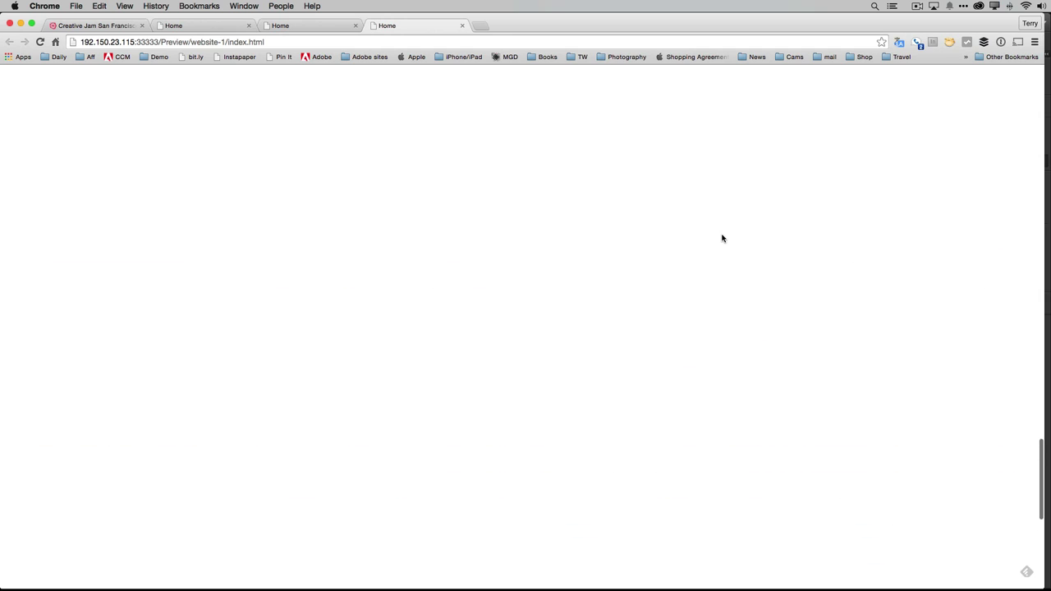
scroll(723, 238, down, 2)
scroll(723, 239, up, 1)
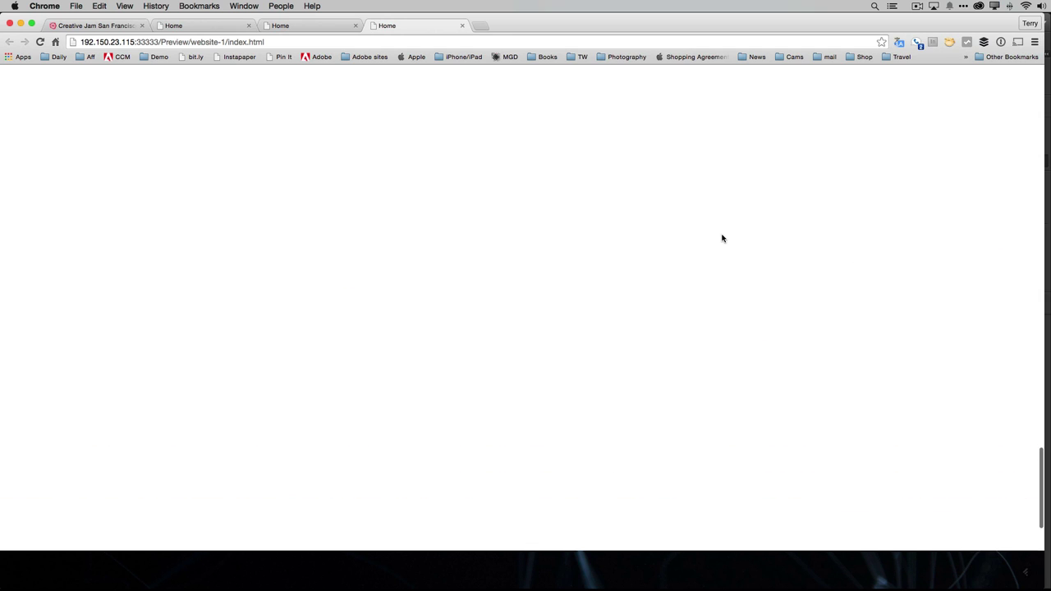
scroll(723, 238, down, 1)
scroll(723, 238, up, 1)
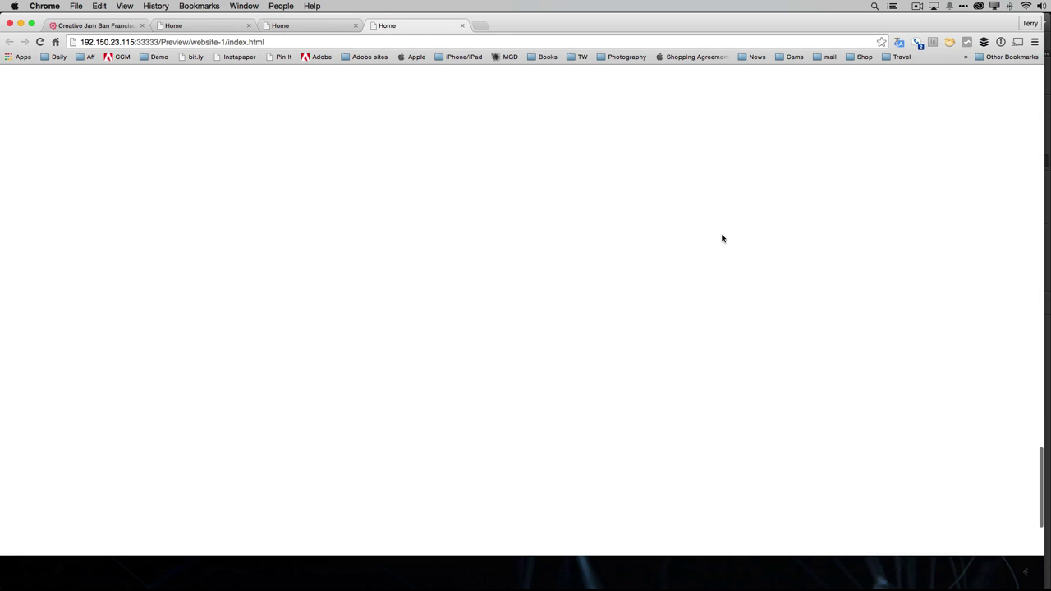
scroll(723, 238, down, 2)
scroll(722, 238, down, 5)
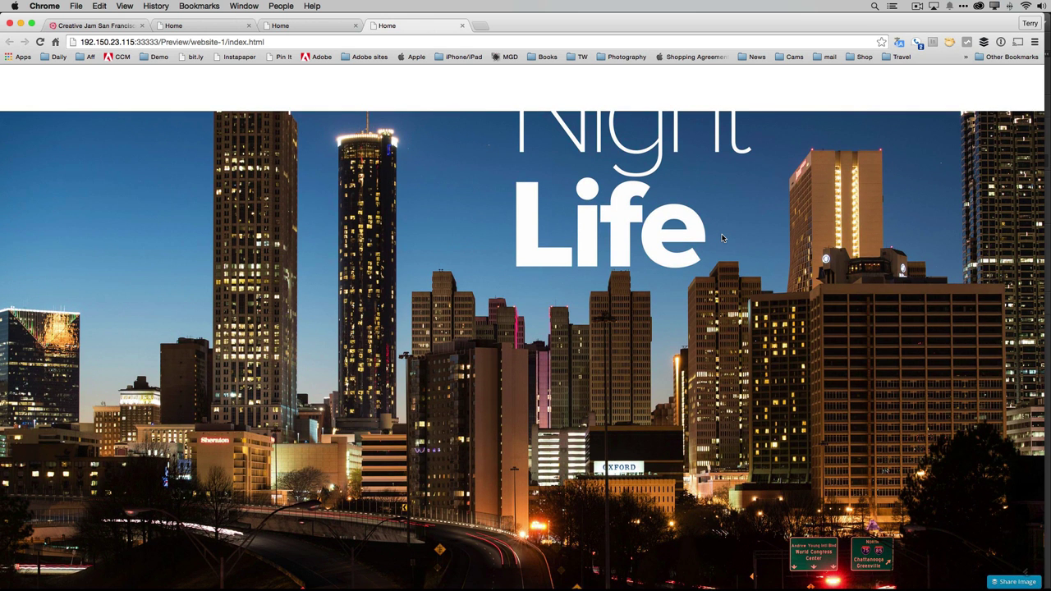
Step: Switch back to Adobe Muse, shorten the lowest white rectangle to a height of about 1012 px, and select the fullscreen slideshow
key(super+Tab)
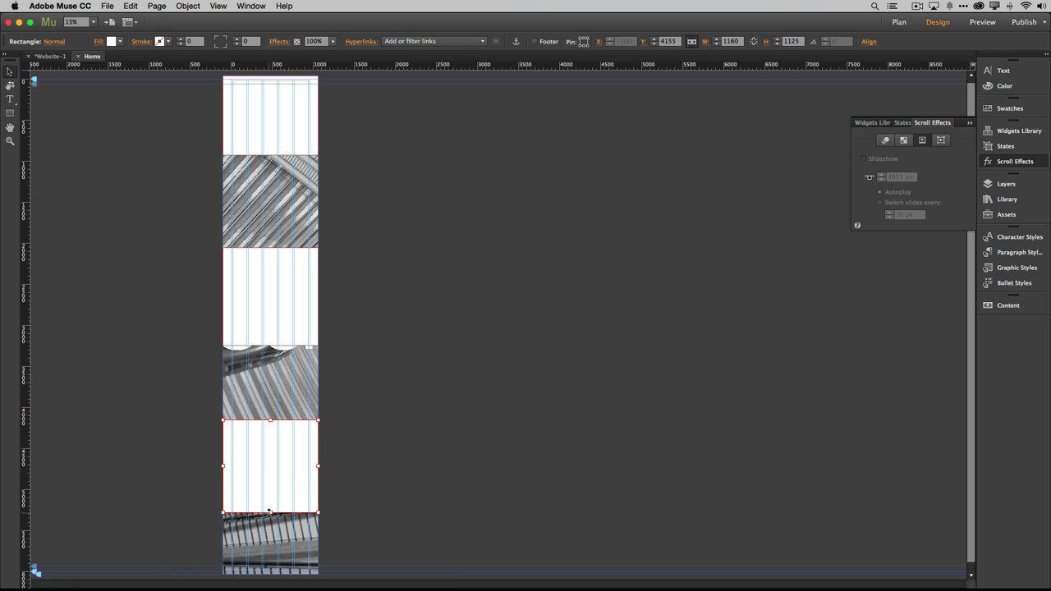
drag(270, 513, 272, 503)
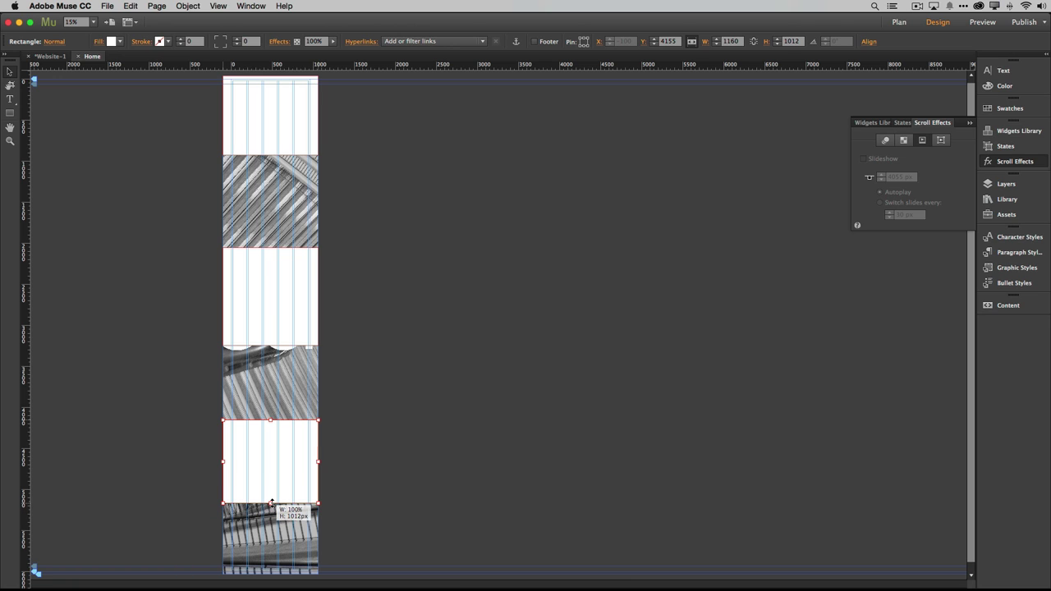
click(276, 525)
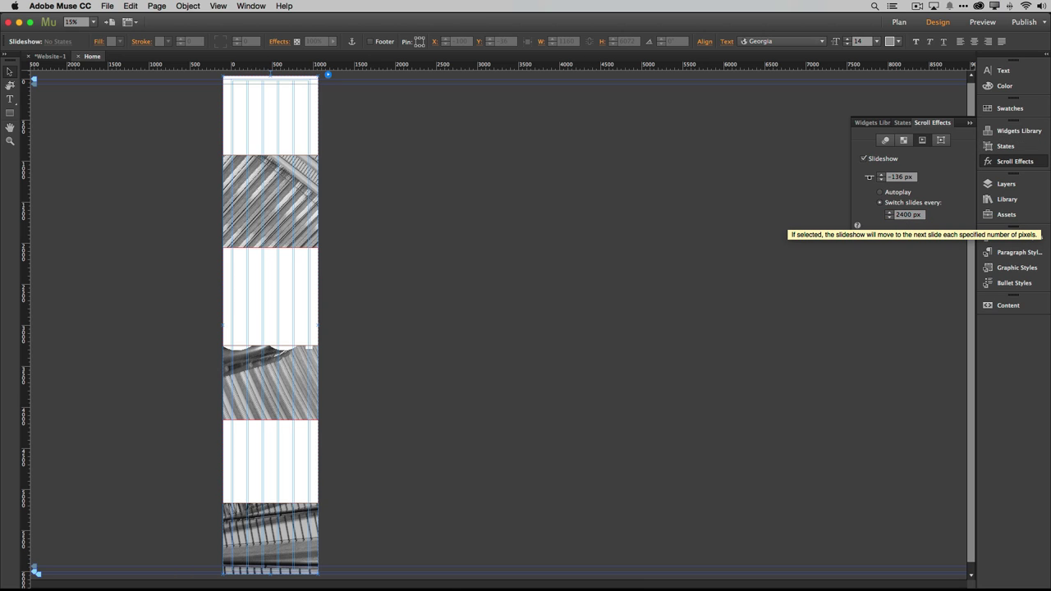
Step: Preview the page in the browser and scroll from Technology past Explore to examine the slide switch around the lowest white rectangle
click(105, 5)
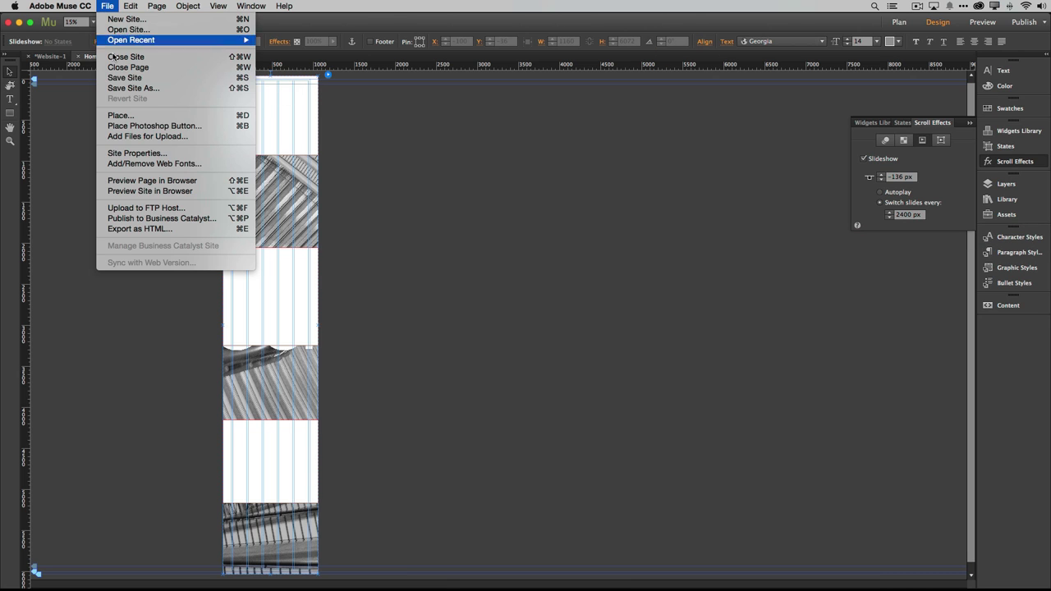
click(152, 181)
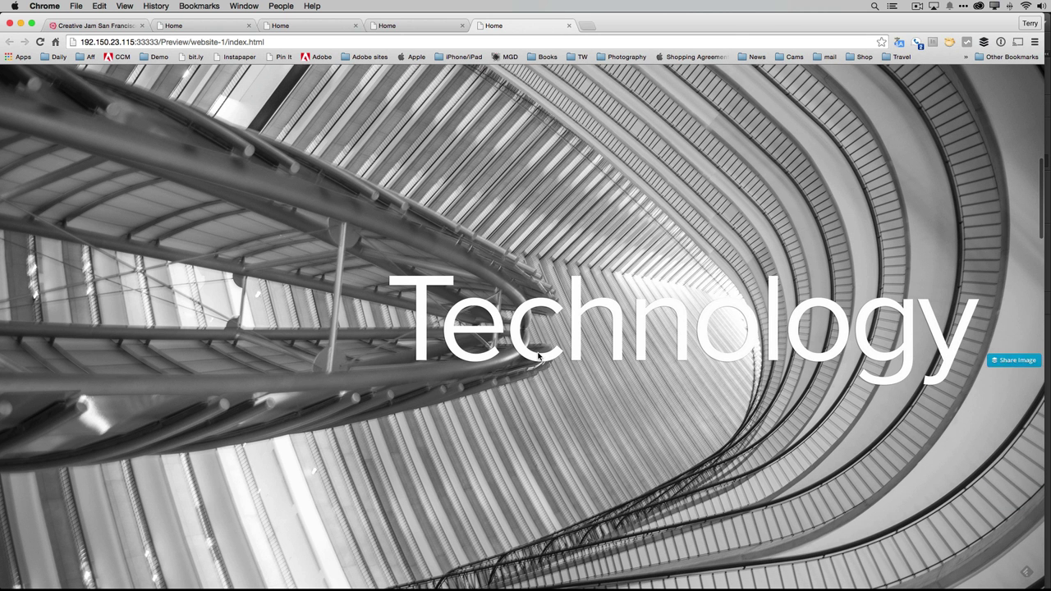
scroll(538, 356, down, 10)
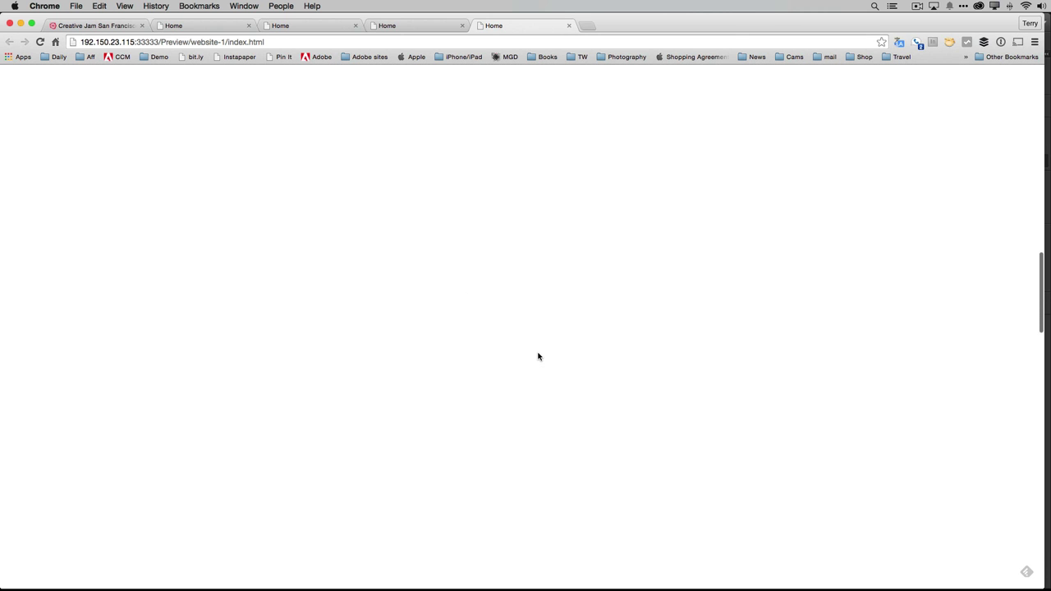
scroll(538, 356, down, 10)
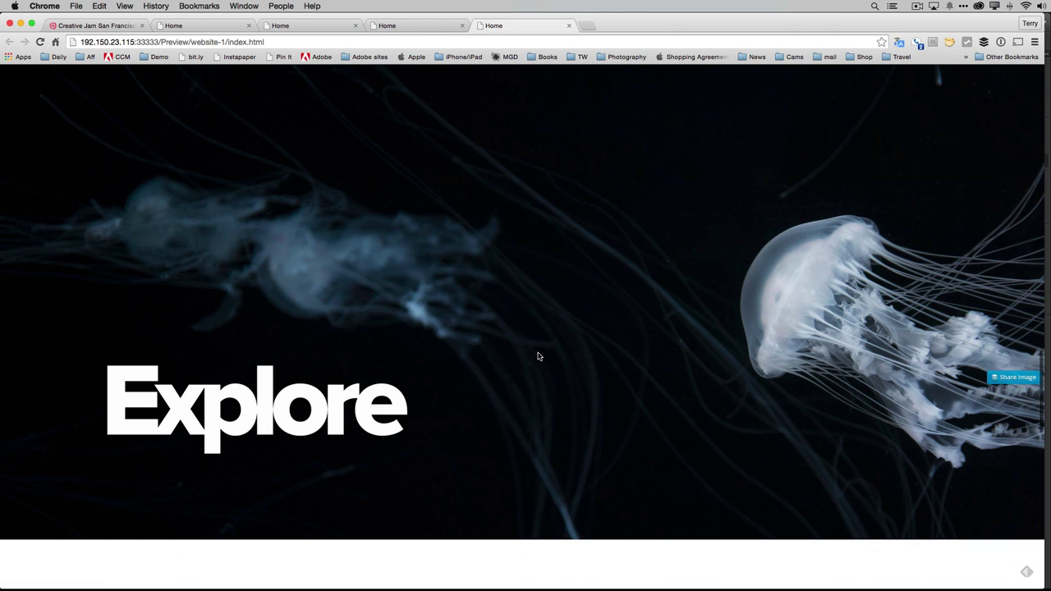
scroll(538, 356, down, 10)
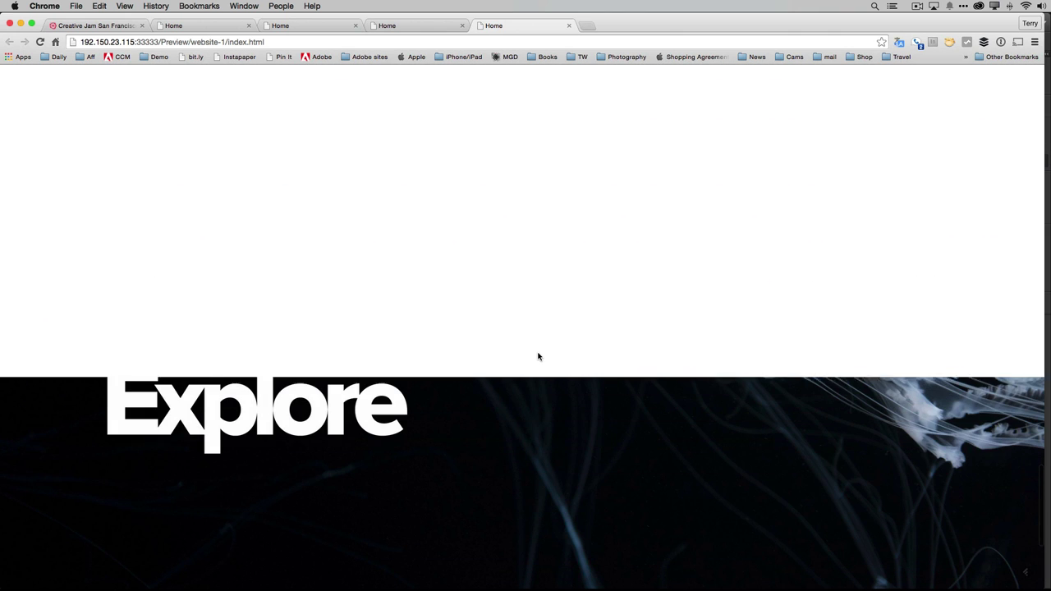
scroll(538, 355, down, 10)
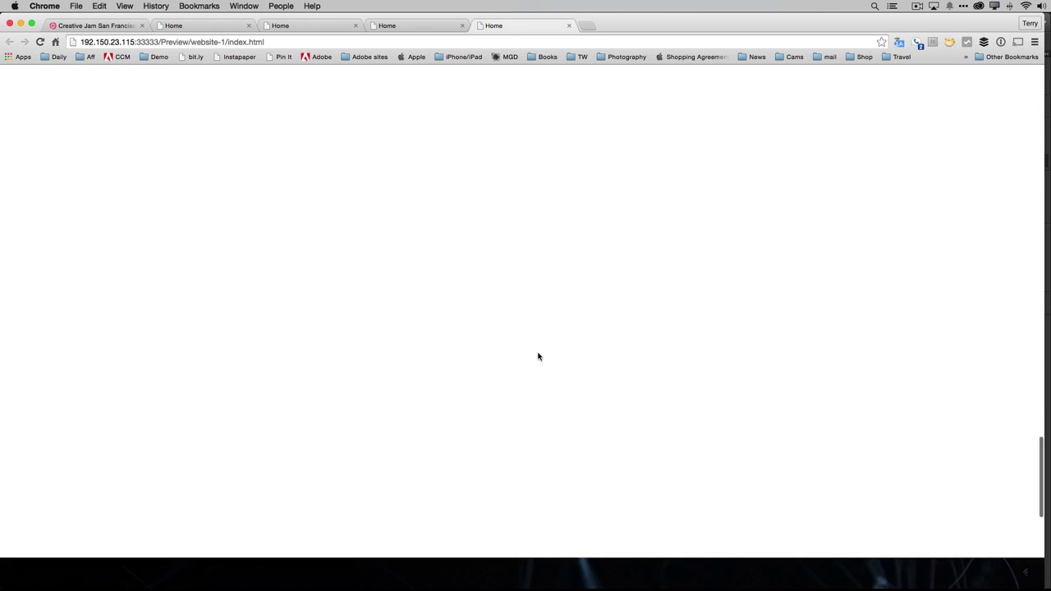
scroll(538, 356, down, 2)
scroll(538, 356, up, 10)
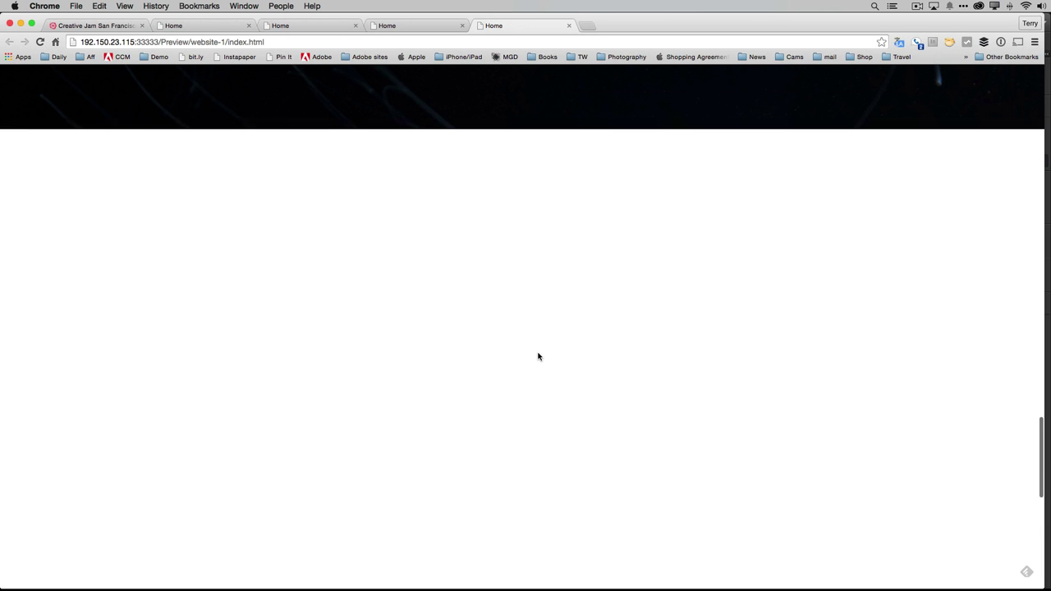
Step: Return to Adobe Muse and edit the pixel distance at which the fullscreen slideshow switches slides in its scroll effect
key(super+Tab)
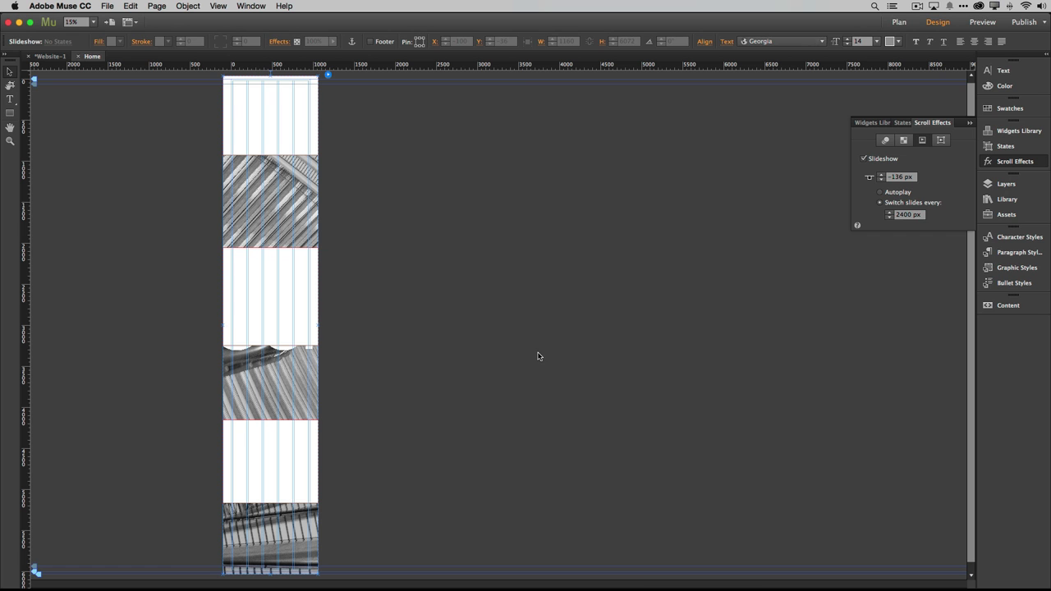
click(269, 513)
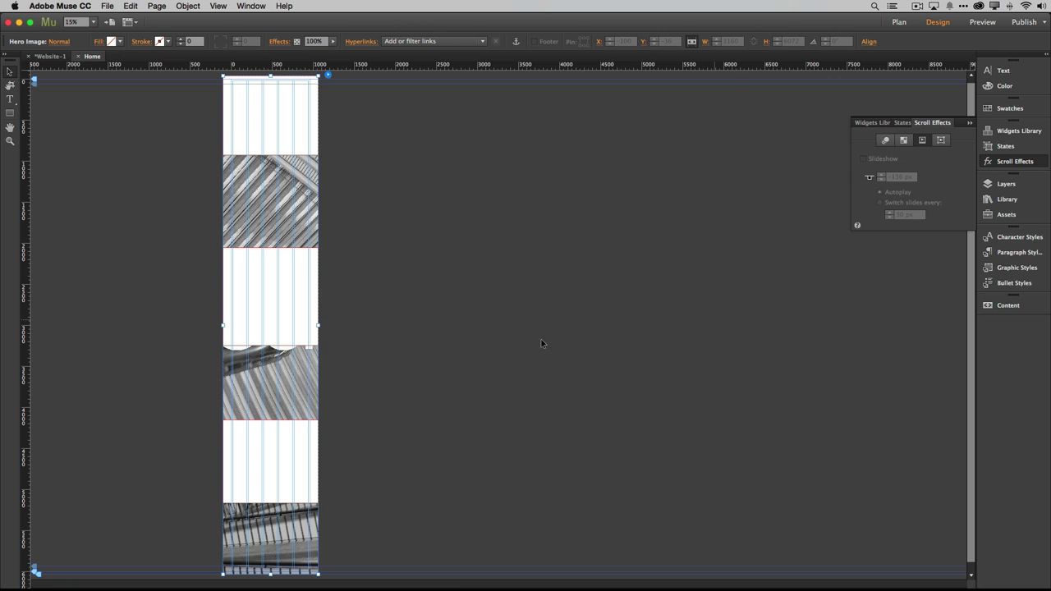
click(449, 232)
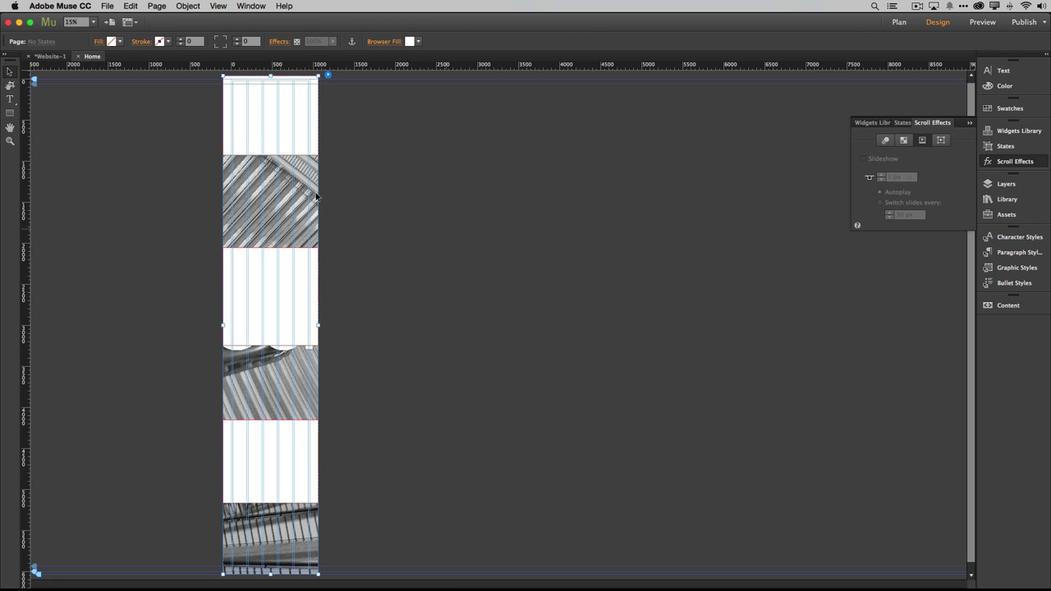
click(306, 197)
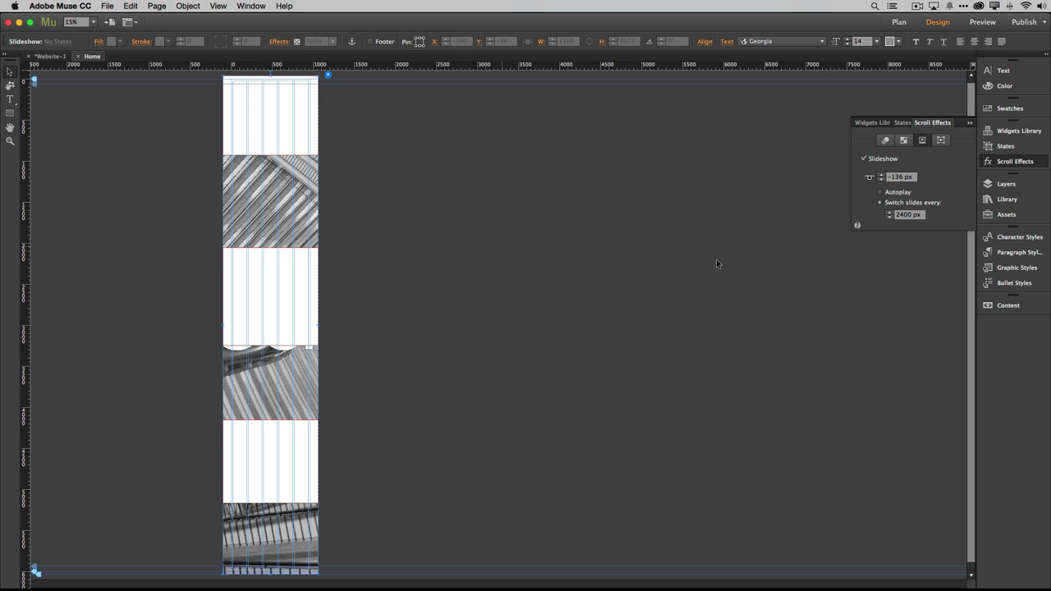
click(902, 217)
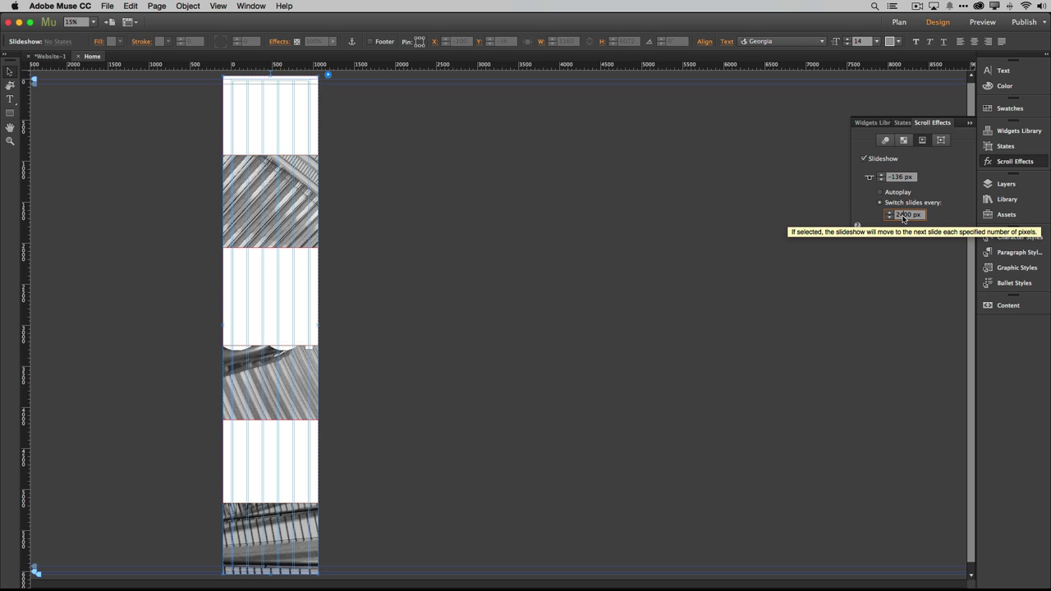
key(BackSpace)
text(3)
key(Return)
Step: Extend the lowest white rectangle downward to a height of about 1265 px
click(266, 488)
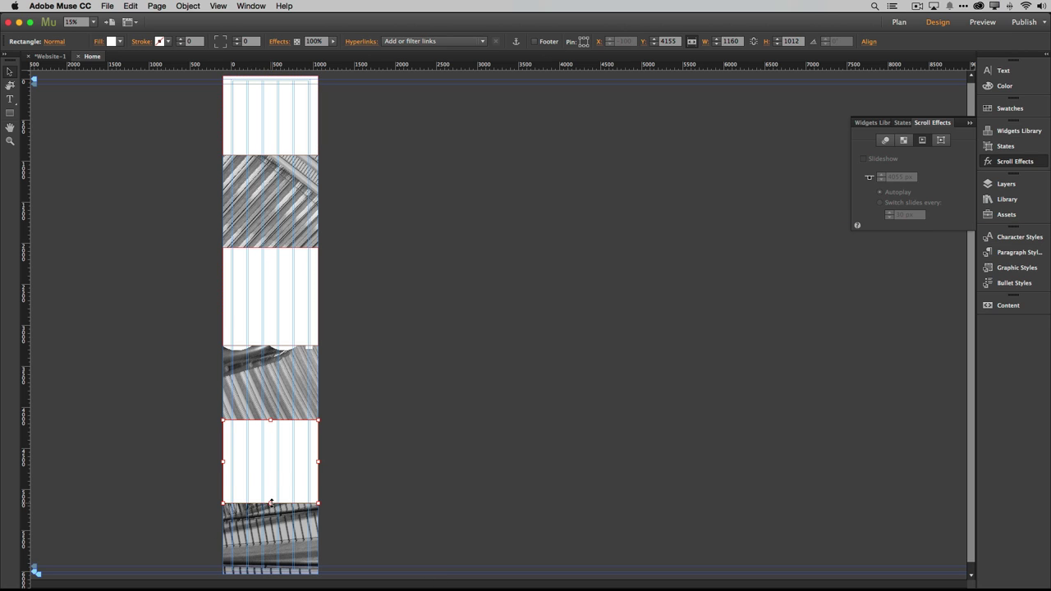
drag(271, 502, 270, 523)
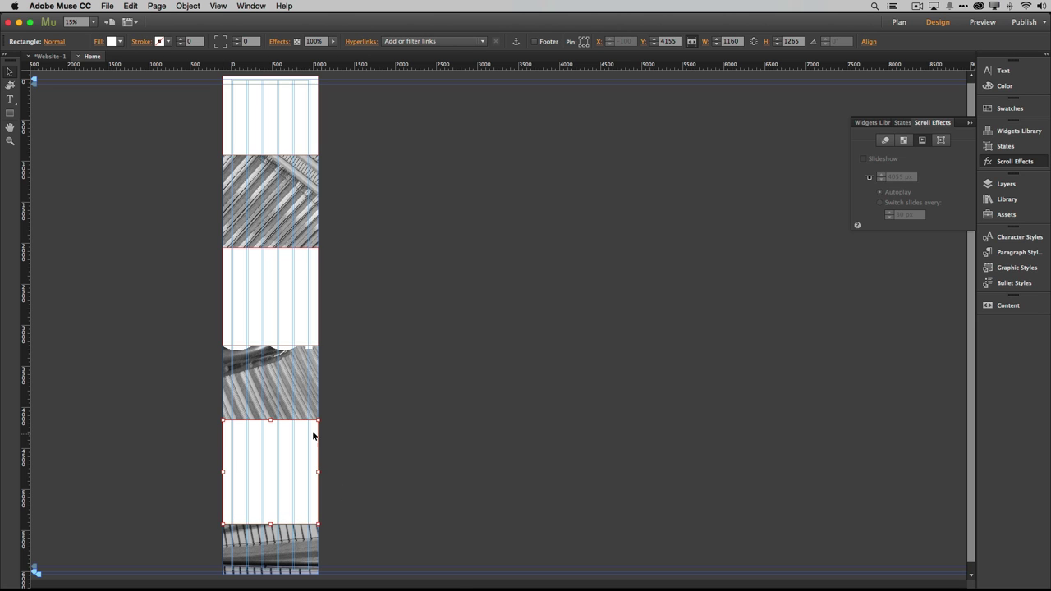
Step: Preview the page in the browser and scroll through the Technology and Explore slides down to the Night Life slide
click(108, 6)
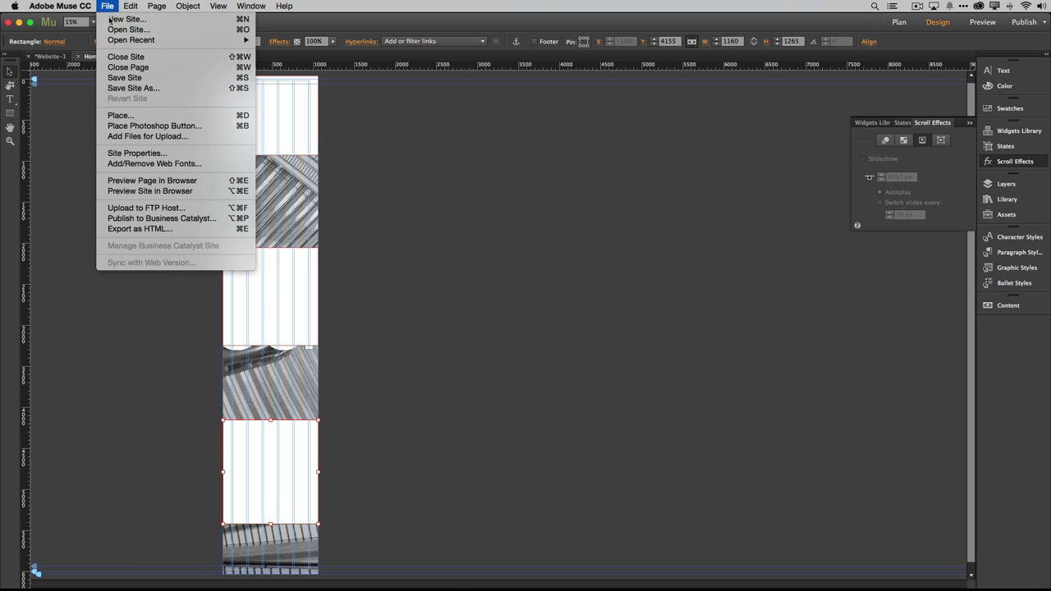
click(136, 180)
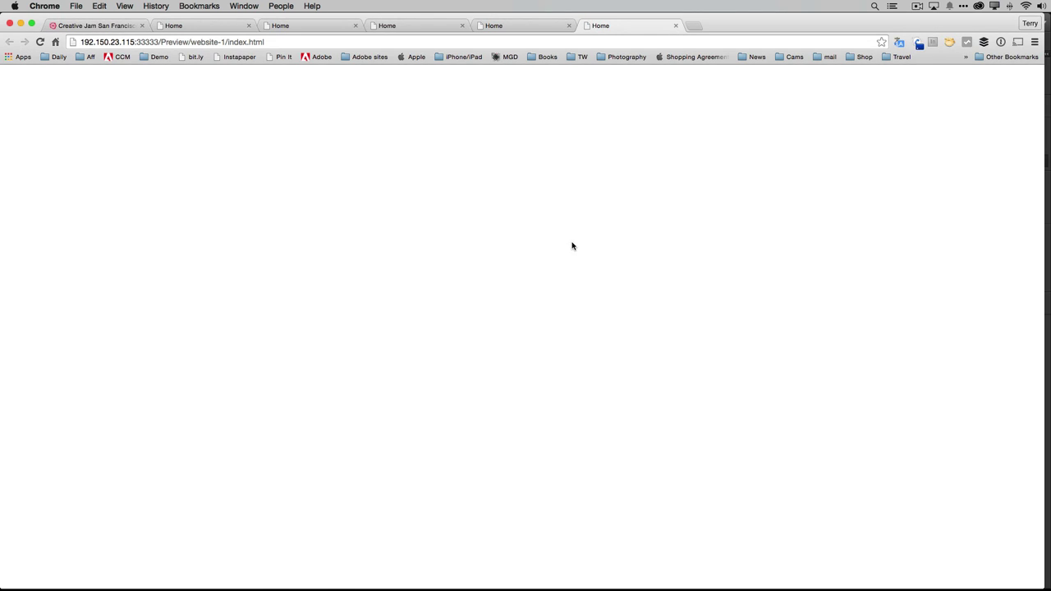
scroll(573, 245, down, 10)
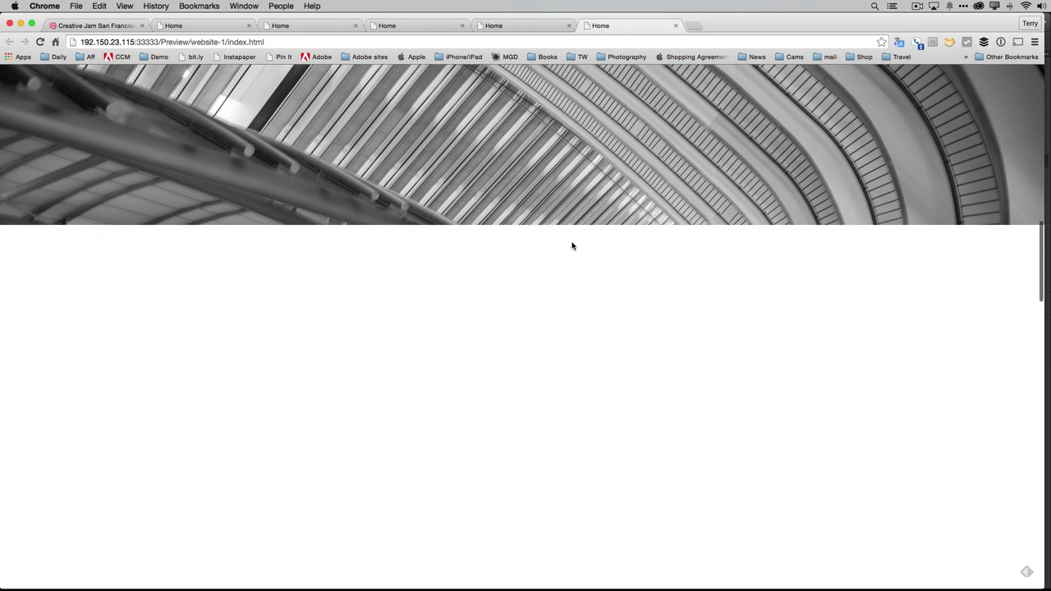
scroll(572, 246, down, 10)
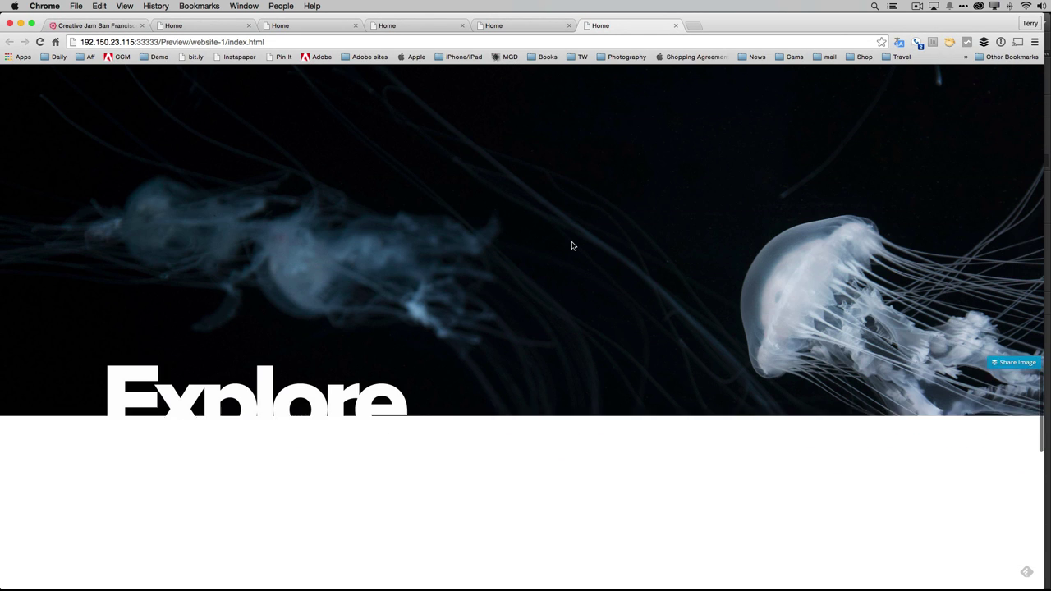
scroll(572, 245, down, 5)
scroll(572, 246, down, 4)
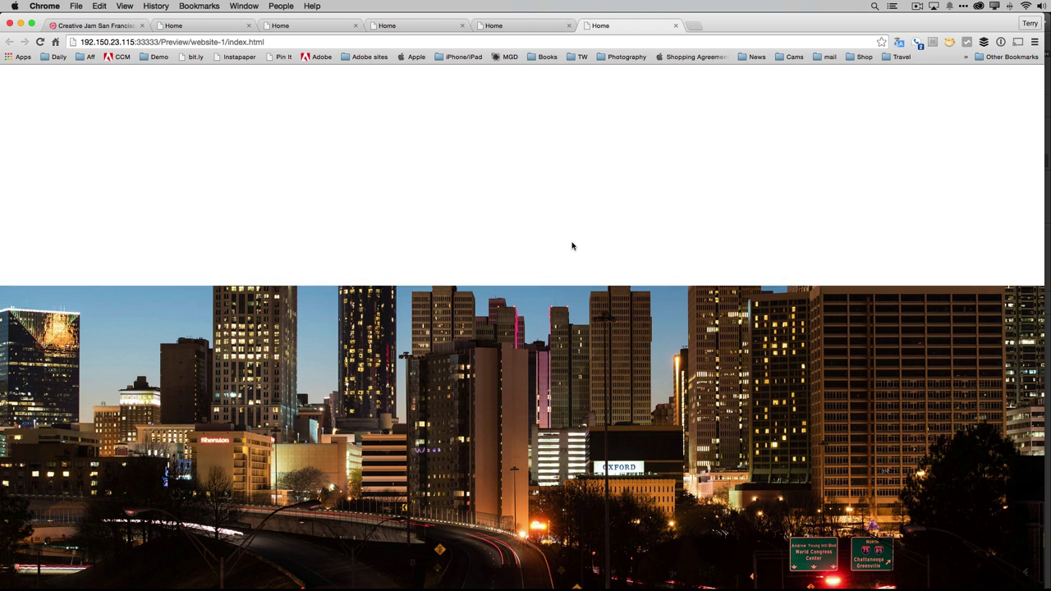
scroll(573, 246, down, 1)
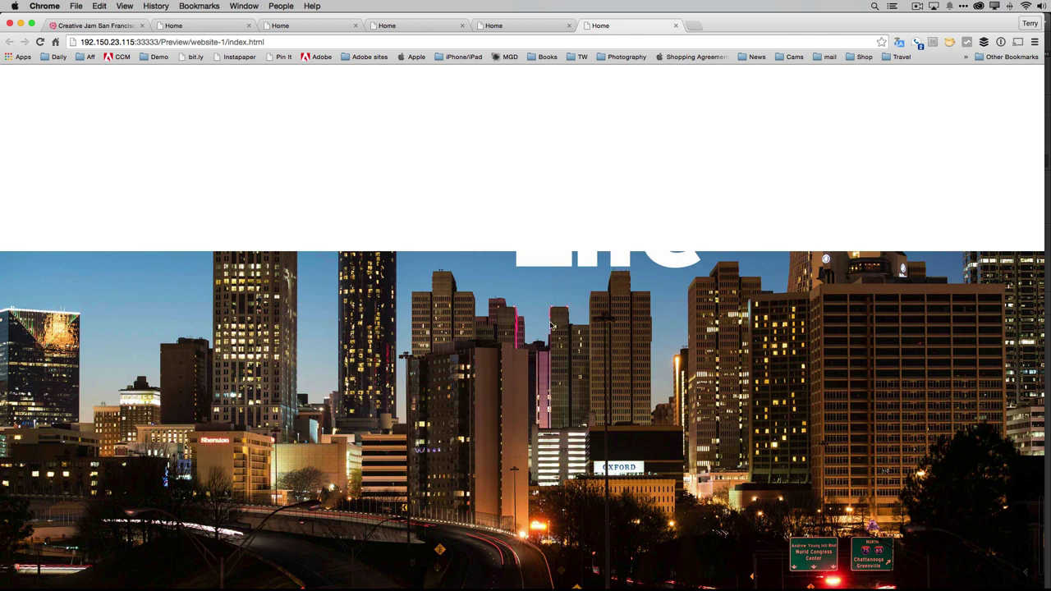
Step: Return to Adobe Muse and increase the minimum page height in the Home page's properties
key(super+Tab)
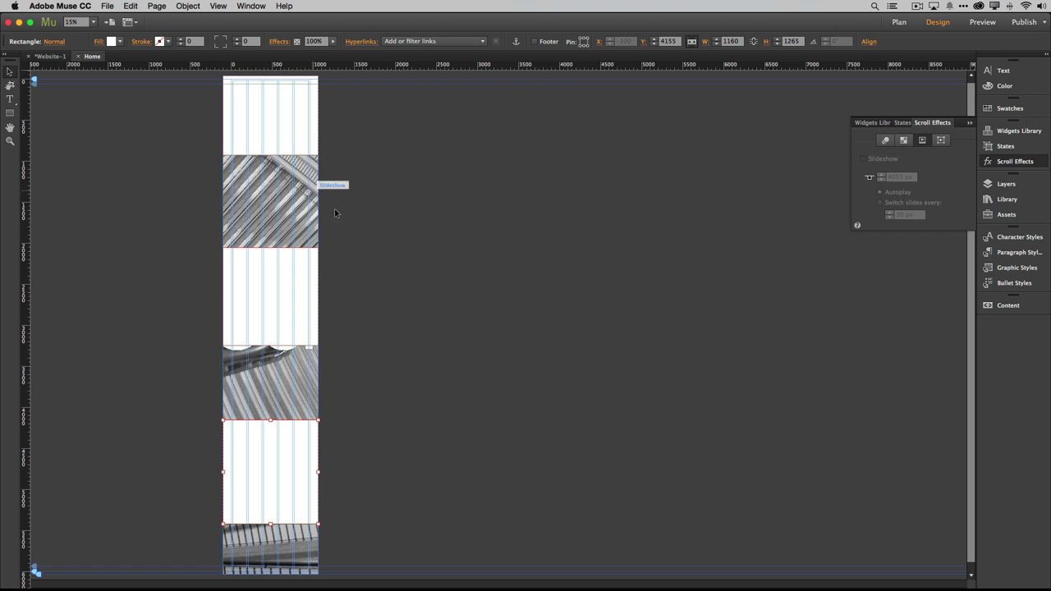
click(347, 178)
click(156, 6)
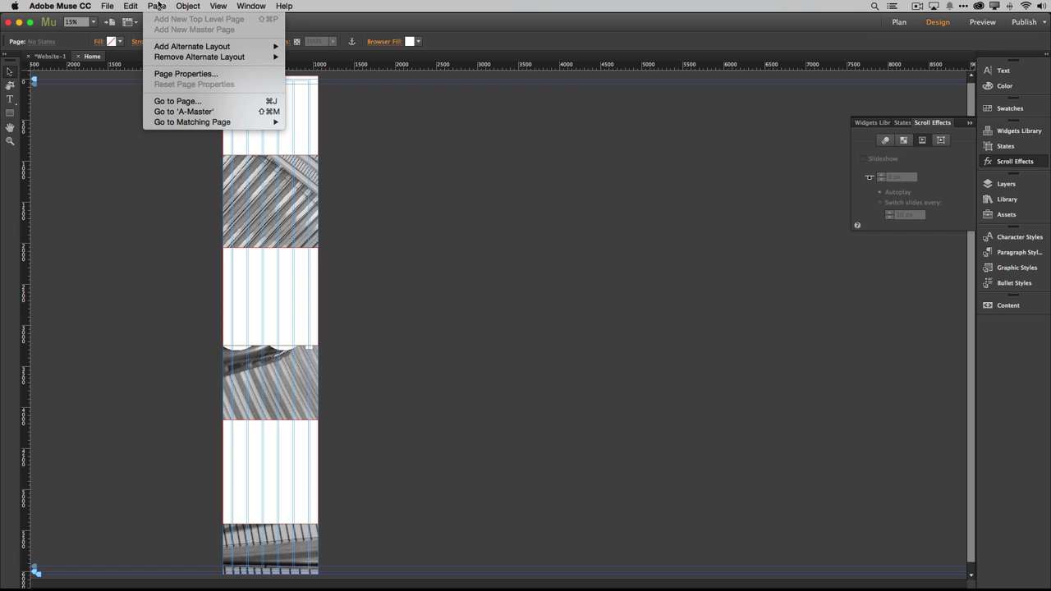
click(181, 74)
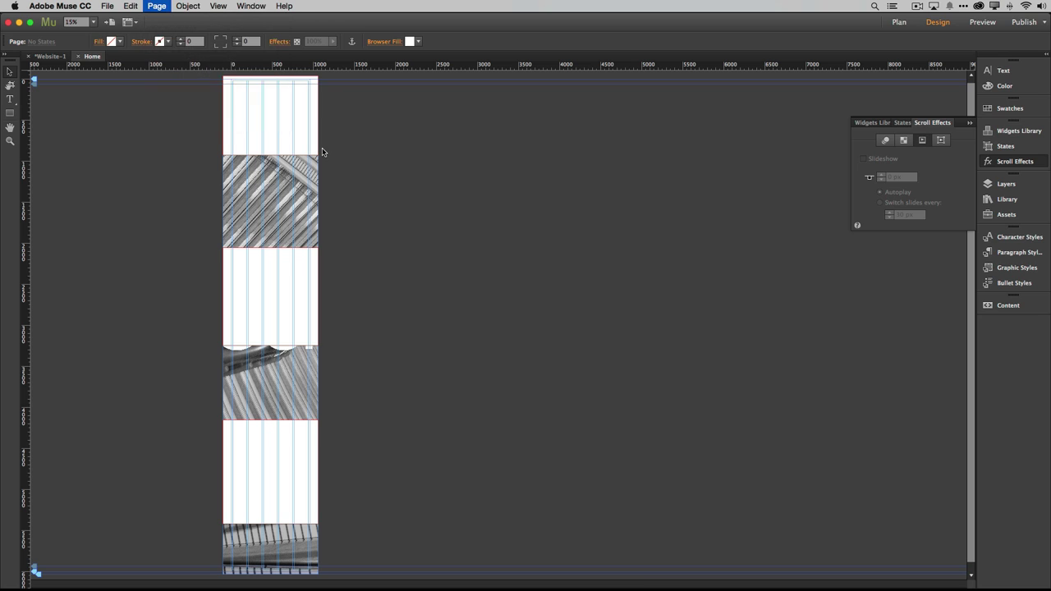
double_click(483, 228)
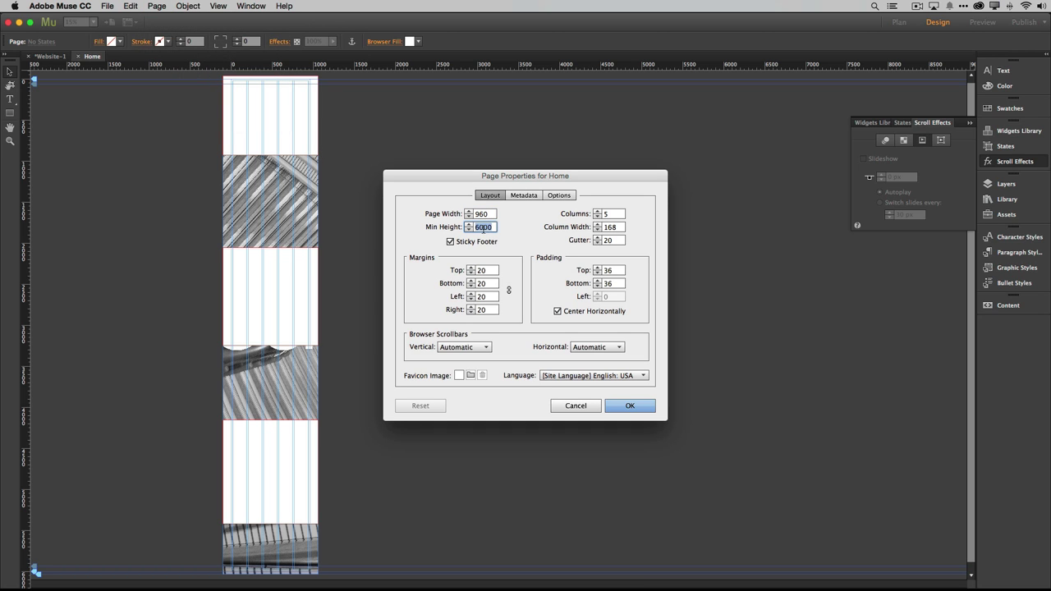
click(482, 228)
key(Return)
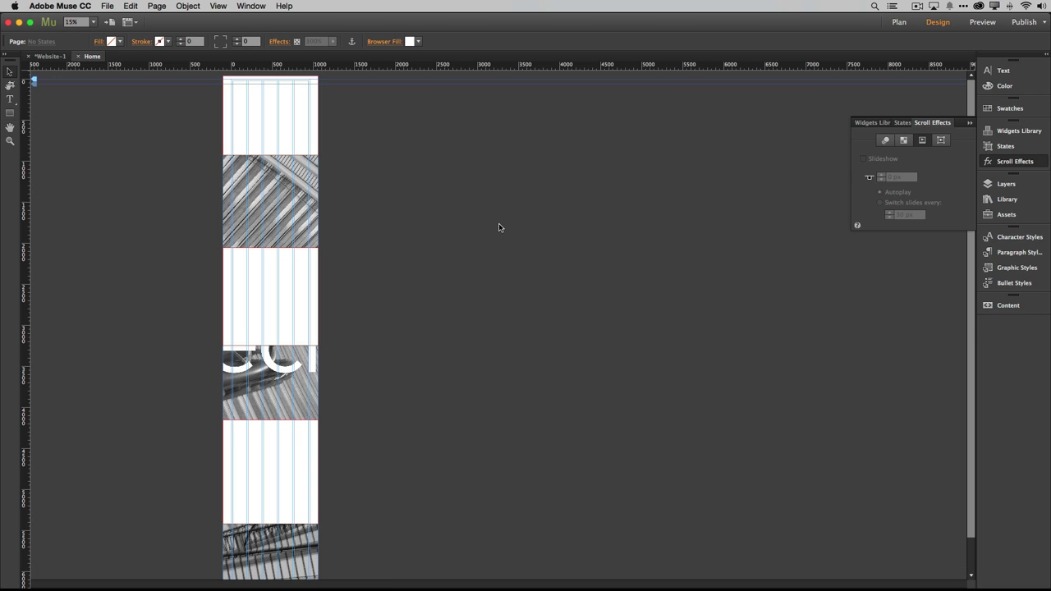
Step: Preview the page in the browser and scroll down past all the white rectangles and slides to check the taller page
click(107, 6)
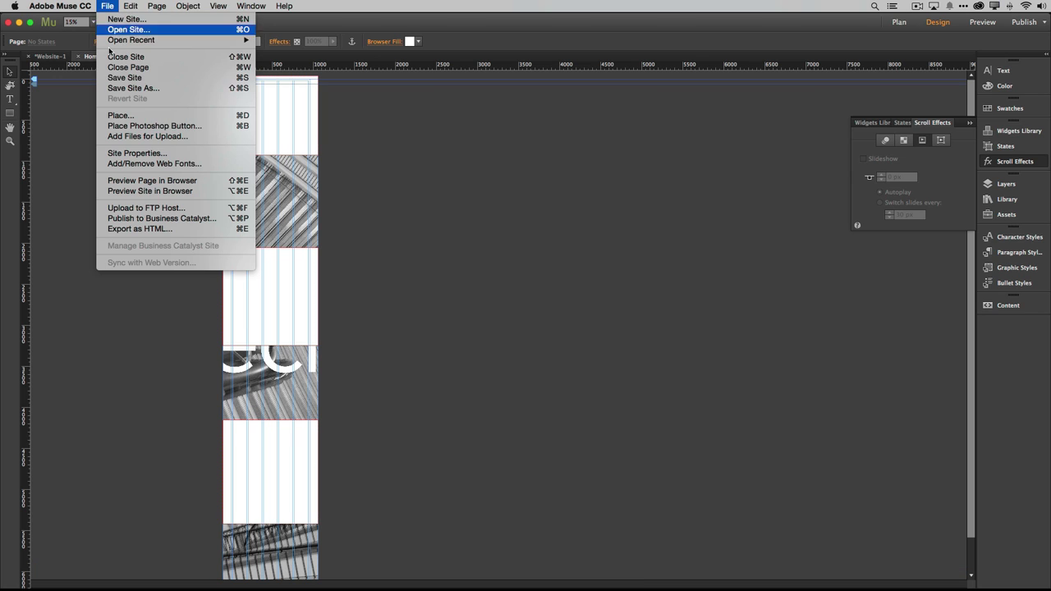
click(128, 180)
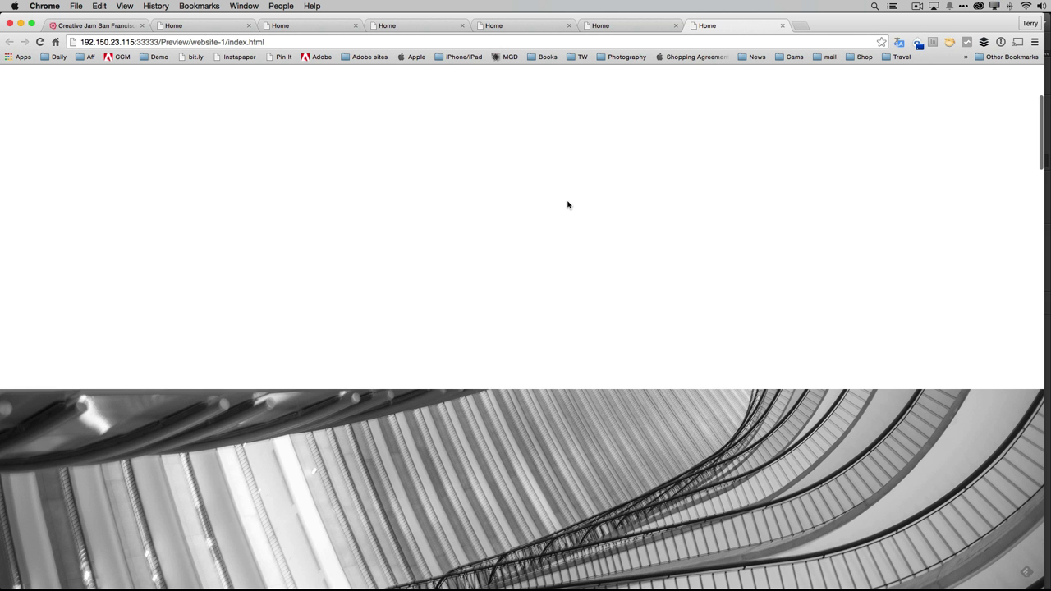
scroll(567, 205, down, 10)
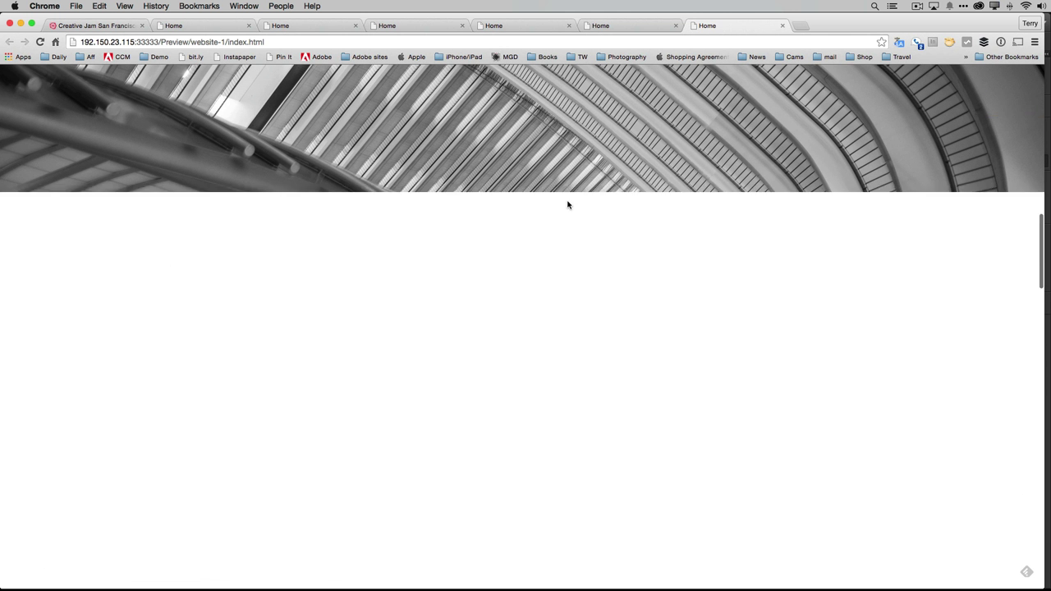
scroll(568, 204, down, 10)
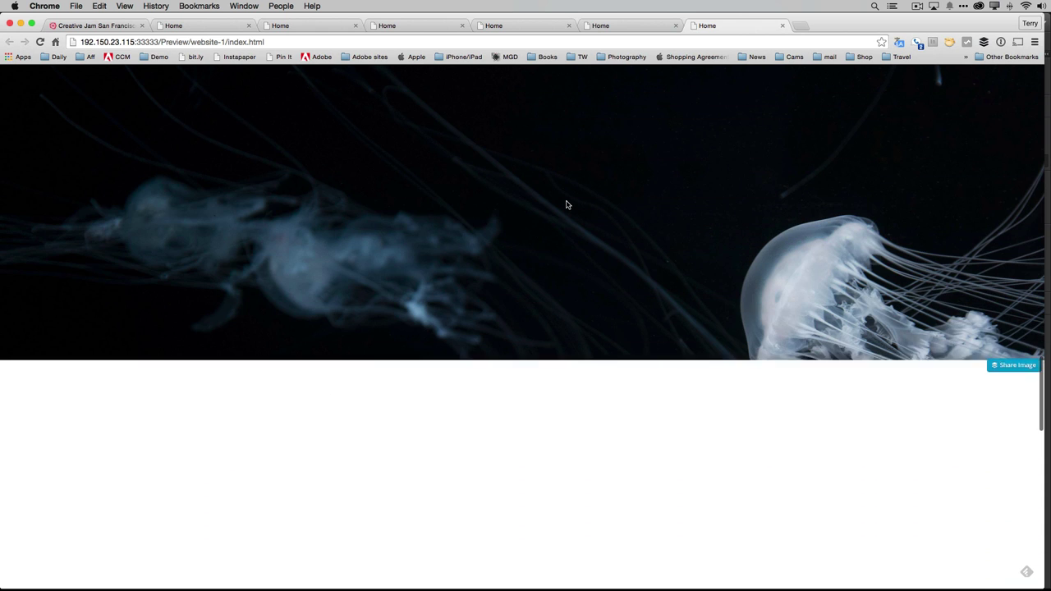
scroll(566, 204, down, 10)
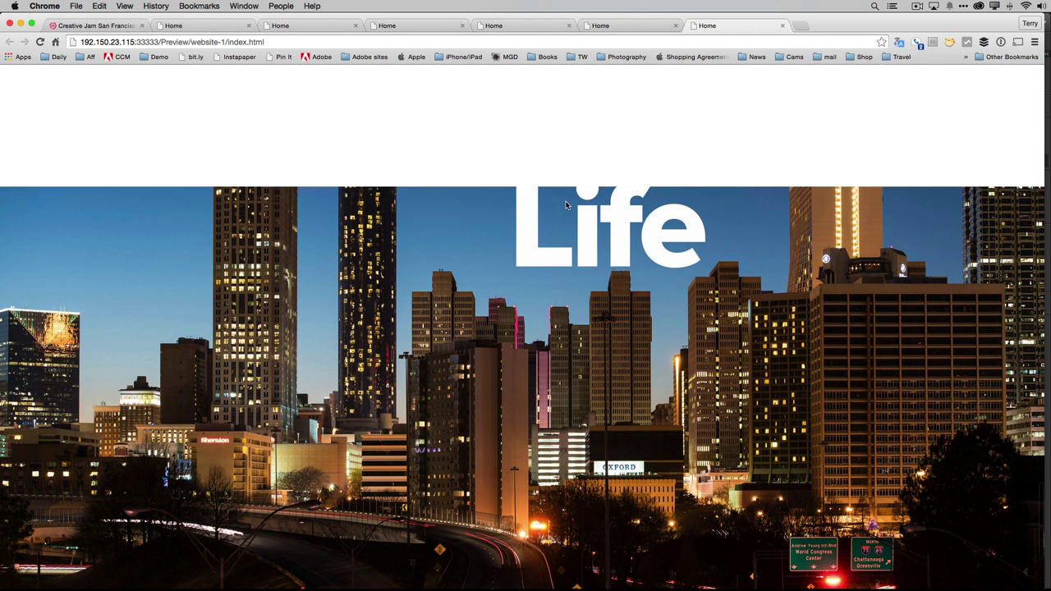
scroll(566, 204, down, 3)
scroll(566, 205, down, 5)
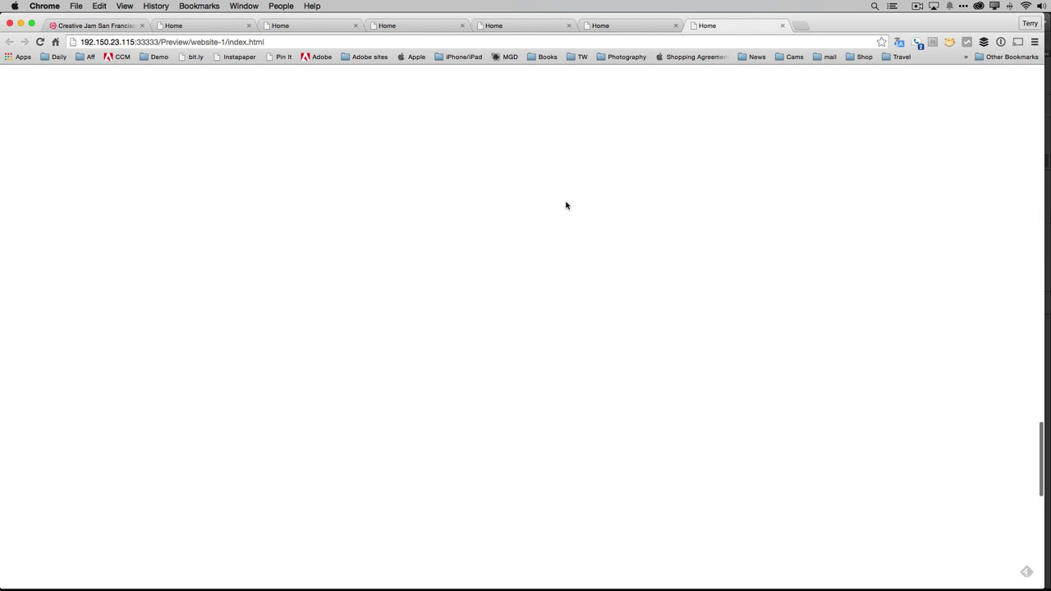
scroll(565, 204, up, 20)
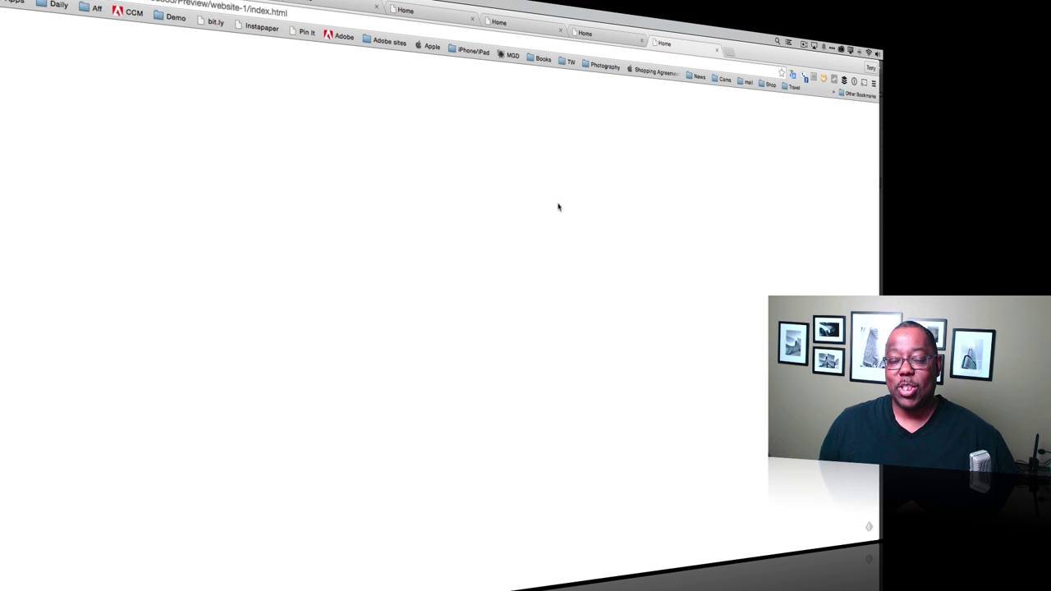
Step: Return to Adobe Muse and place the library item panel 1 on the top white rectangle at X 20, Y 247, at 100% zoom
key(super+Tab)
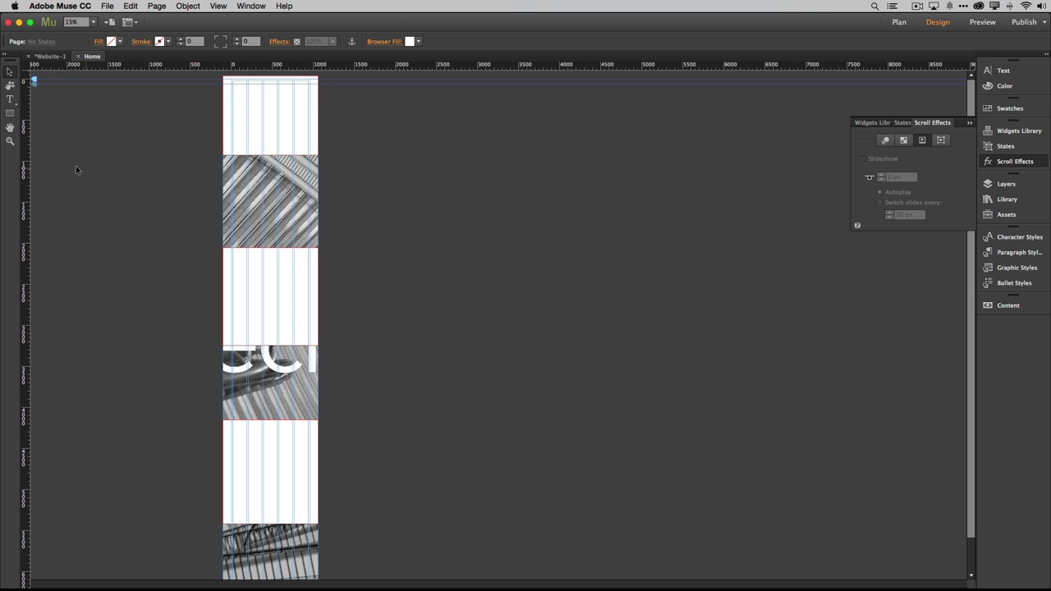
click(10, 141)
key(super+1)
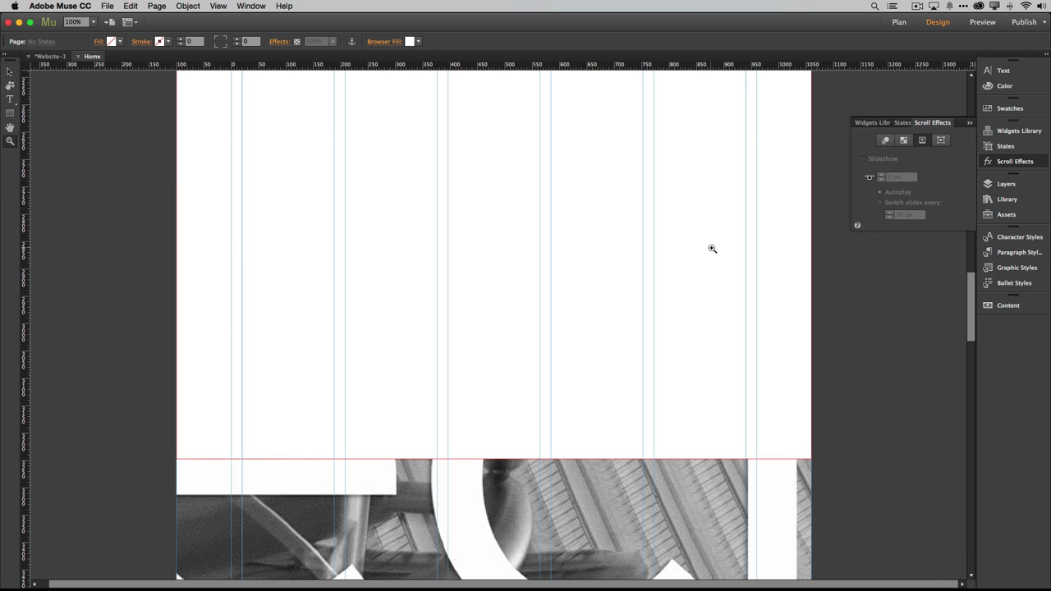
scroll(712, 248, down, 10)
scroll(711, 248, up, 10)
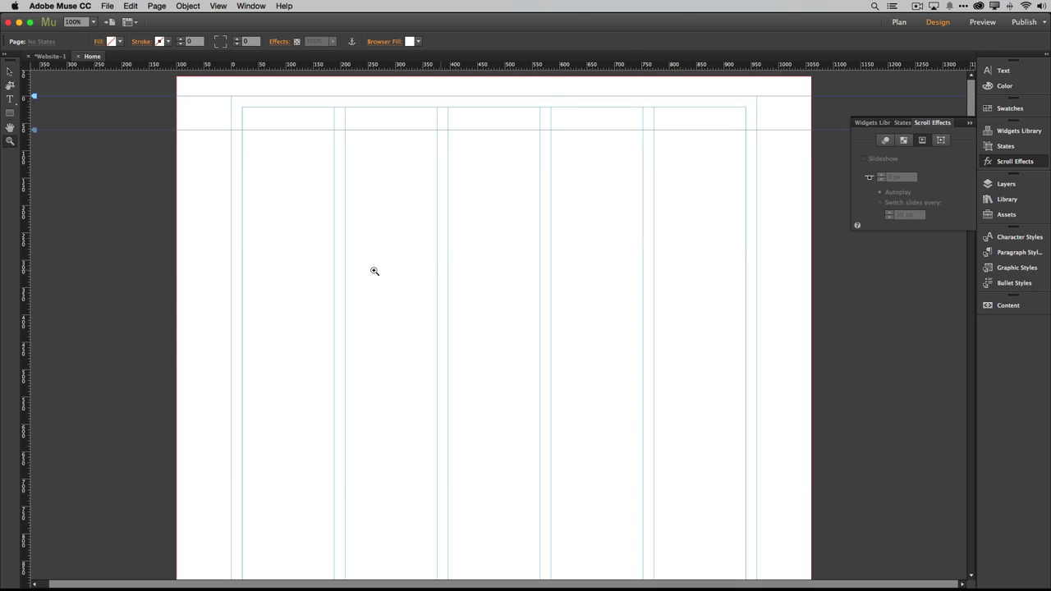
click(11, 78)
click(1007, 201)
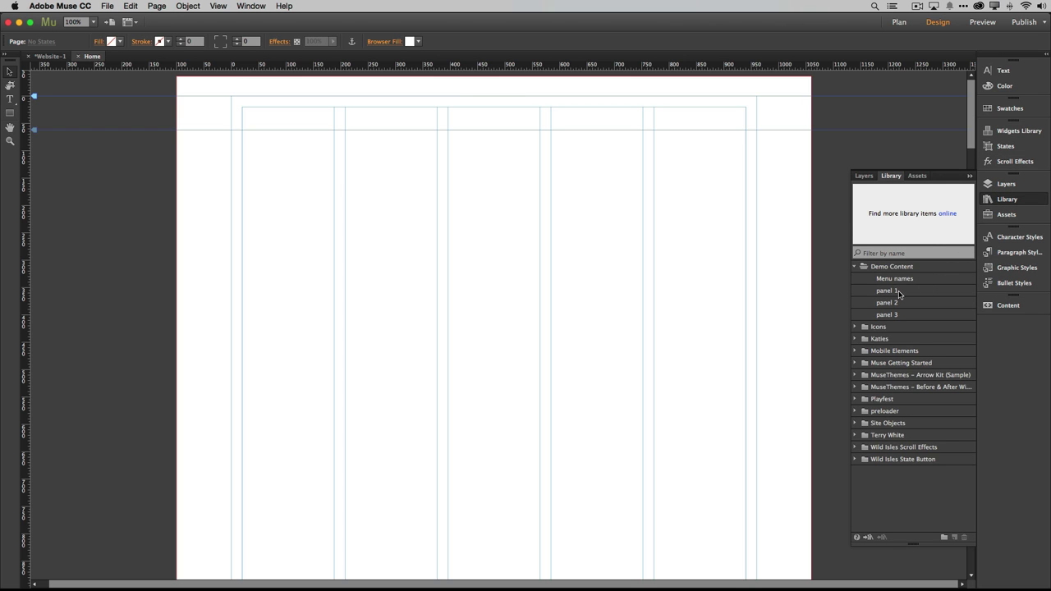
drag(899, 293, 269, 258)
mouse_move(371, 295)
mouse_down()
mouse_move(361, 290)
mouse_move(368, 296)
mouse_up()
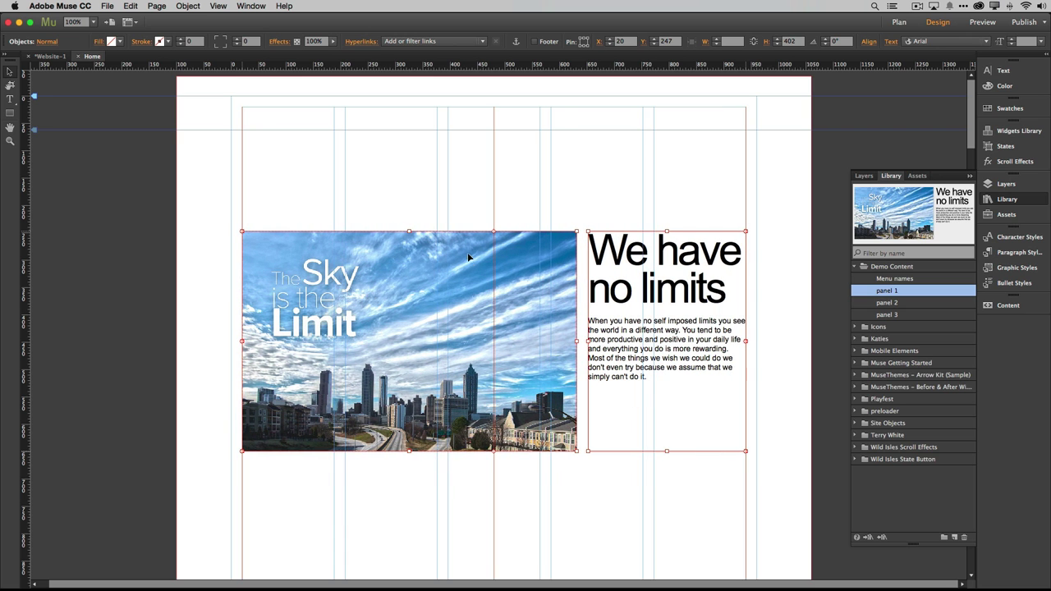
Step: Place the library item panel 2 on the middle white rectangle, aligned to the page columns at X 20, Y 2436
scroll(469, 293, down, 10)
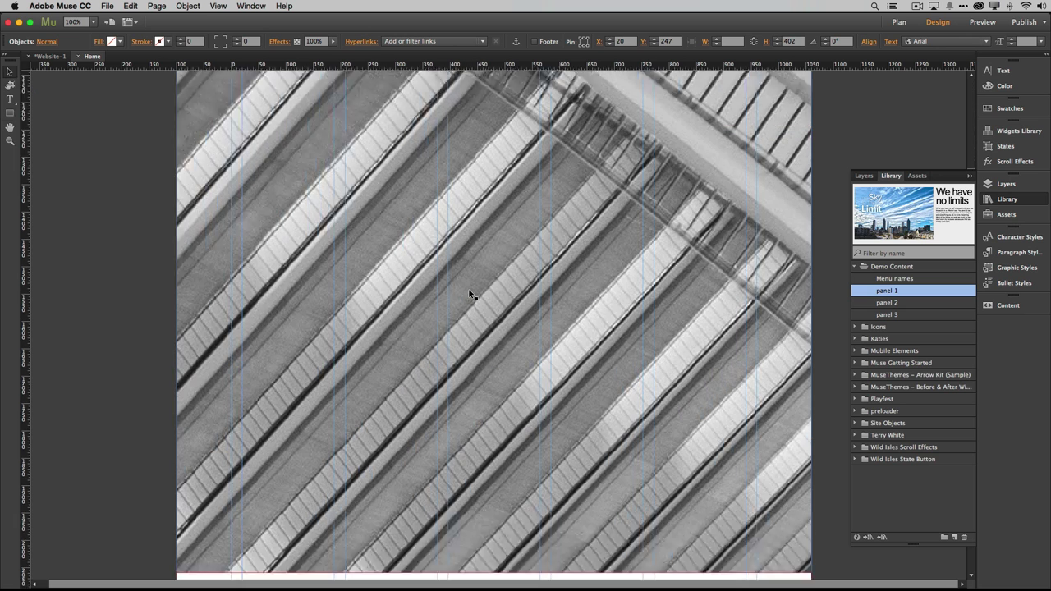
scroll(469, 294, down, 10)
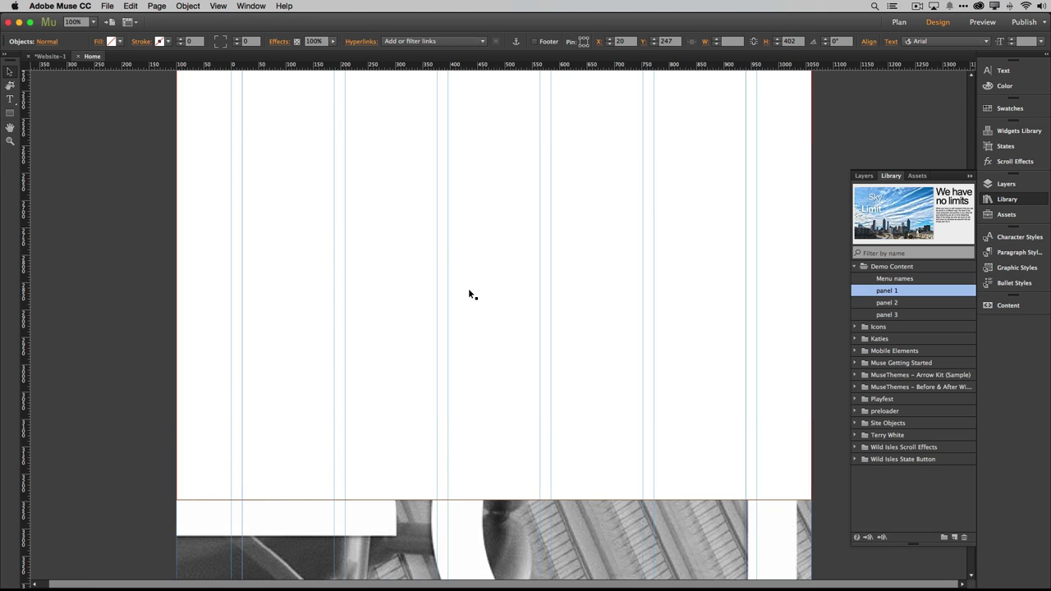
scroll(469, 294, up, 2)
drag(879, 303, 276, 239)
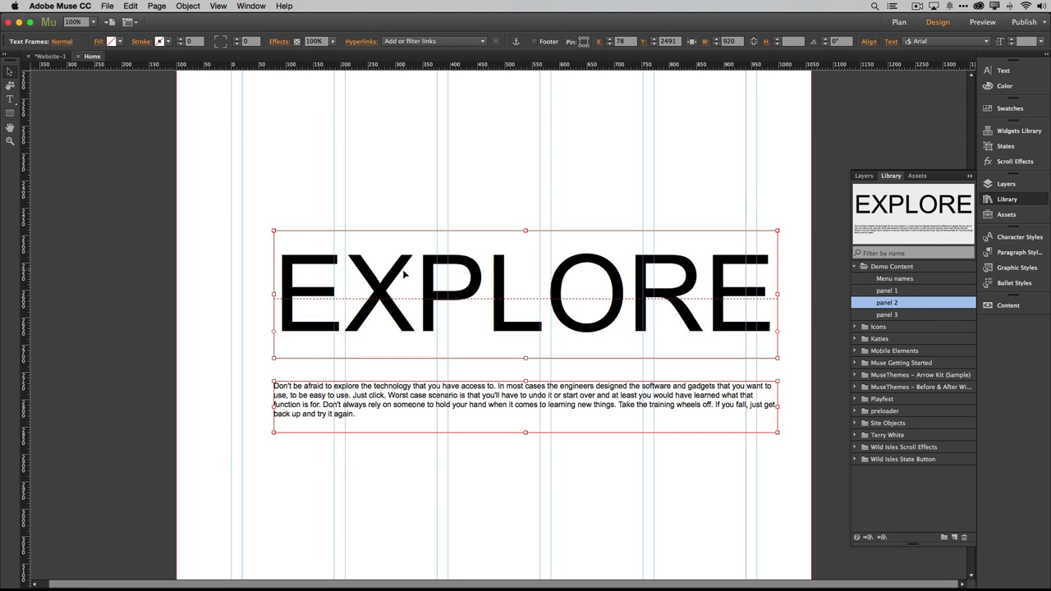
drag(399, 268, 368, 235)
Step: Place the library item panel 3 on the lowest white rectangle, aligned to the page columns at X 20, Y 4501
scroll(733, 378, down, 15)
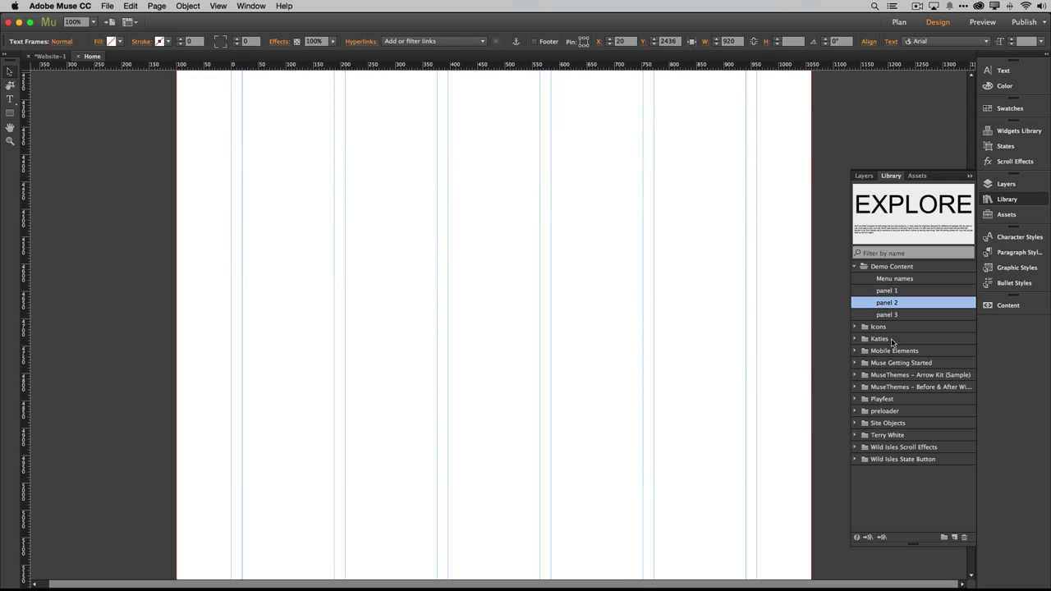
drag(887, 315, 268, 212)
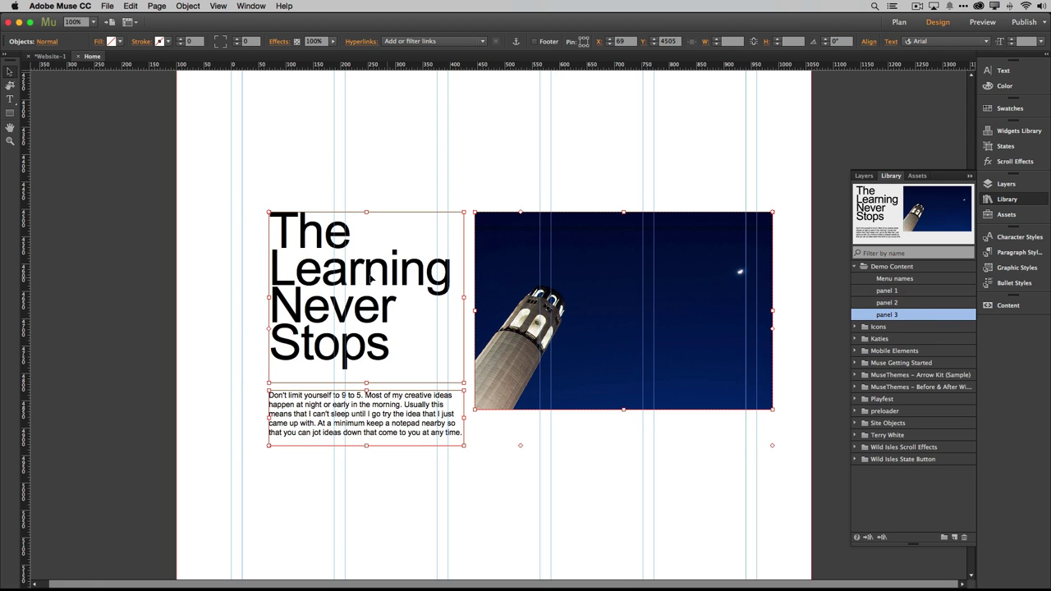
drag(372, 278, 365, 279)
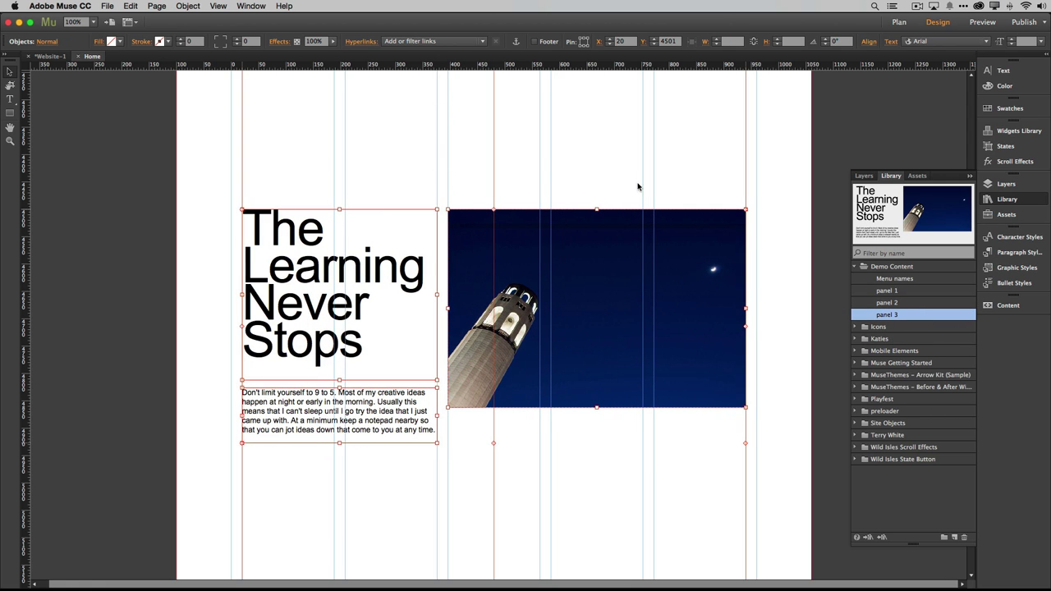
Step: Add a new layer above the Windows layer and name it Nav
scroll(607, 176, up, 15)
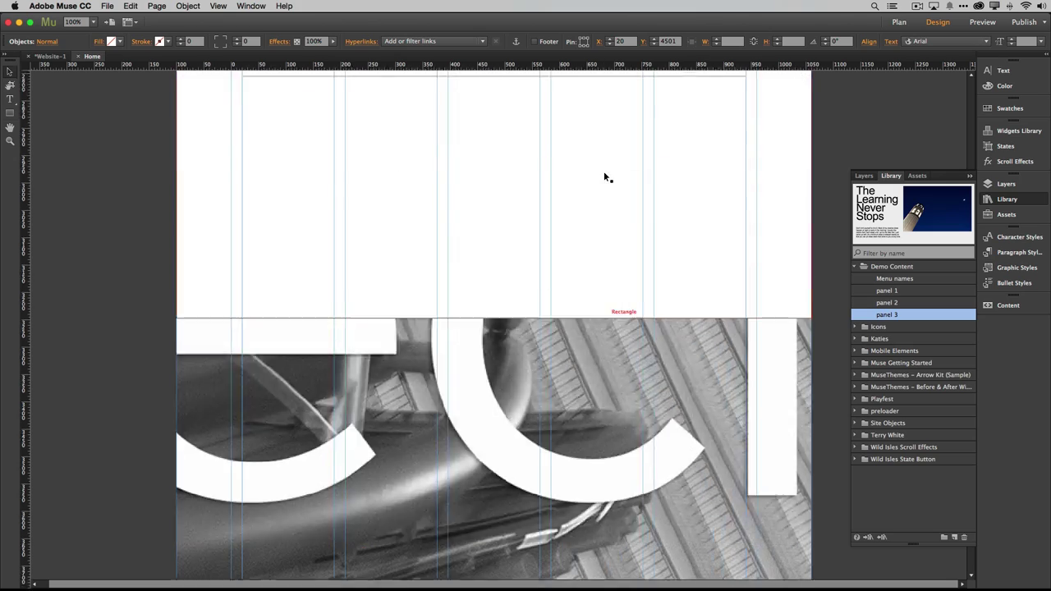
scroll(605, 174, up, 10)
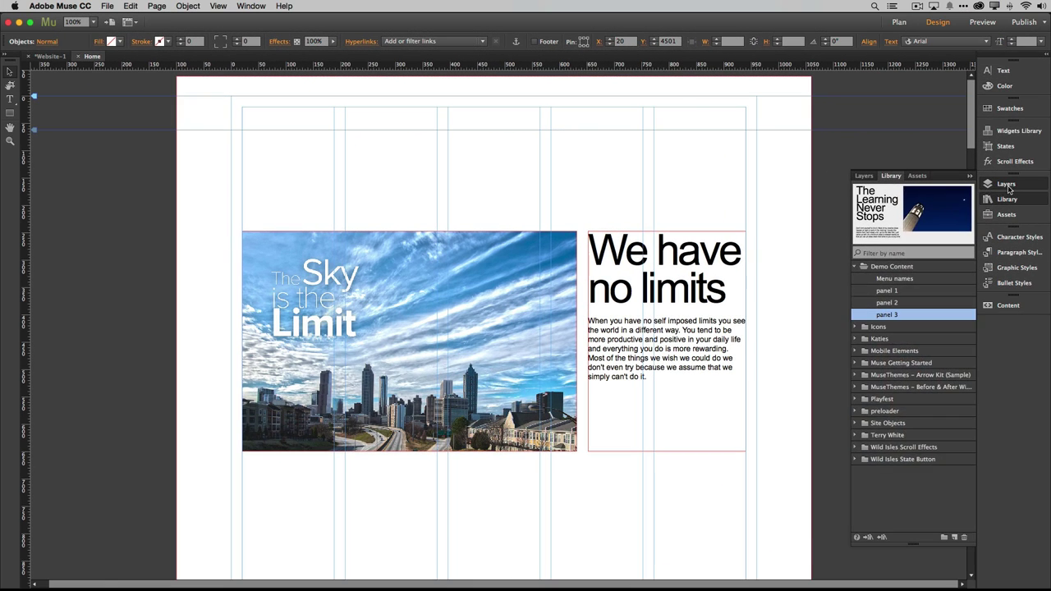
click(972, 190)
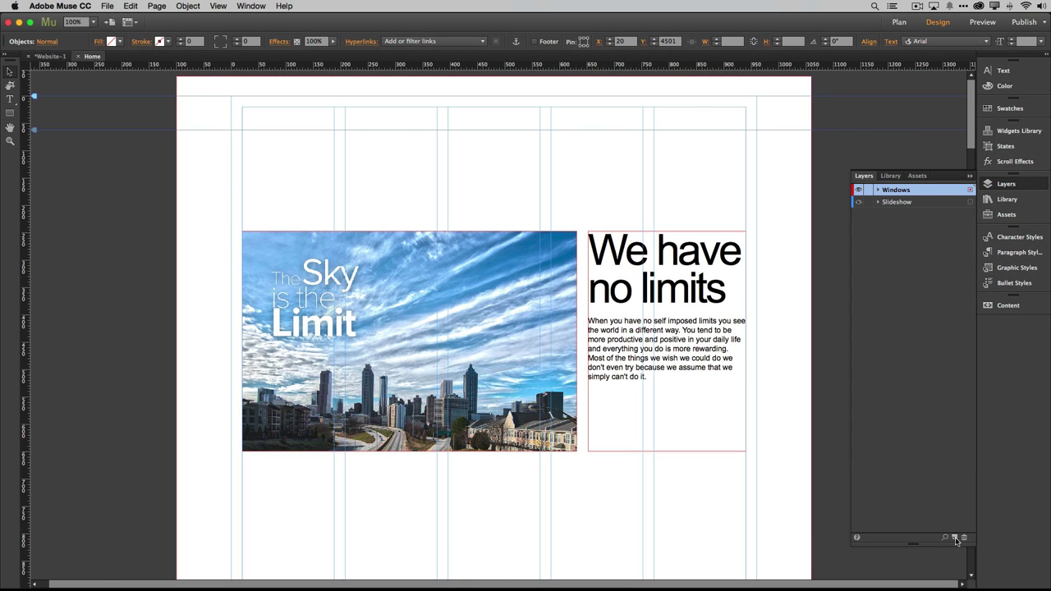
click(954, 539)
double_click(900, 190)
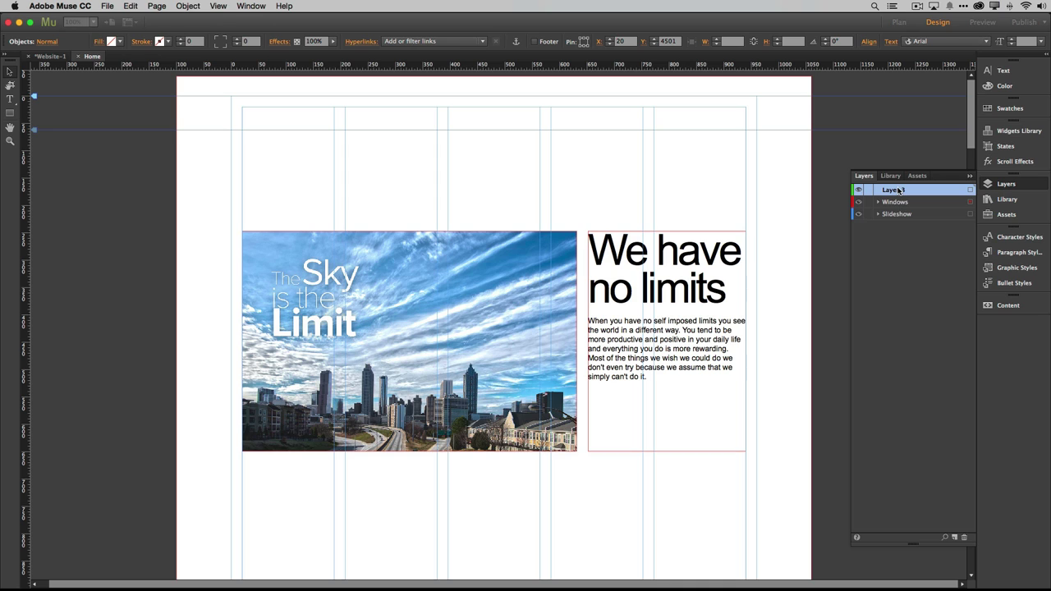
text(Nav)
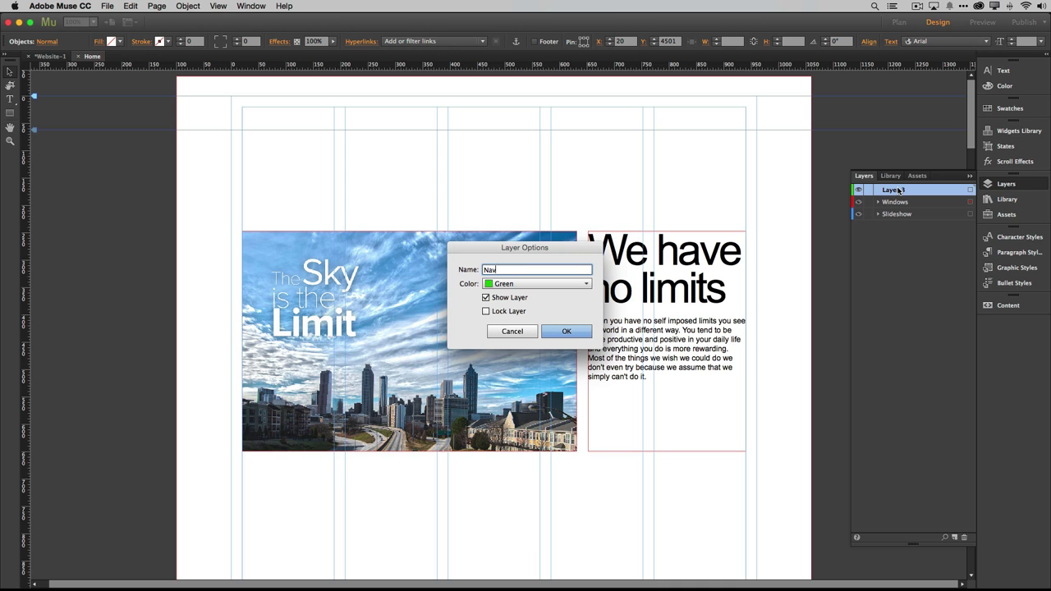
key(Return)
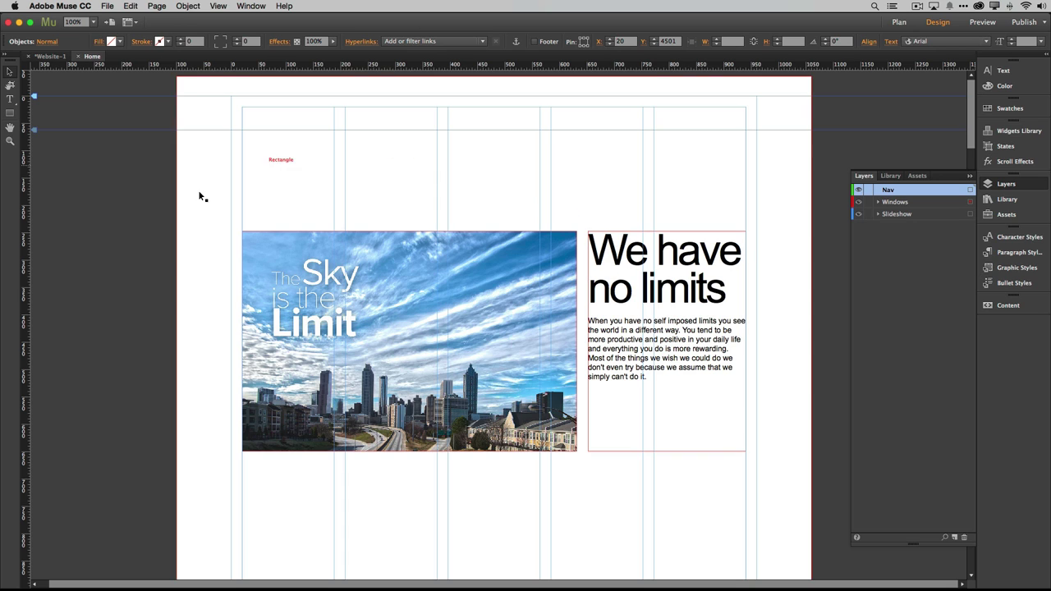
Step: Draw a full-width rectangle about 56 px high along the page's top edge and fill it with green 009245
click(11, 113)
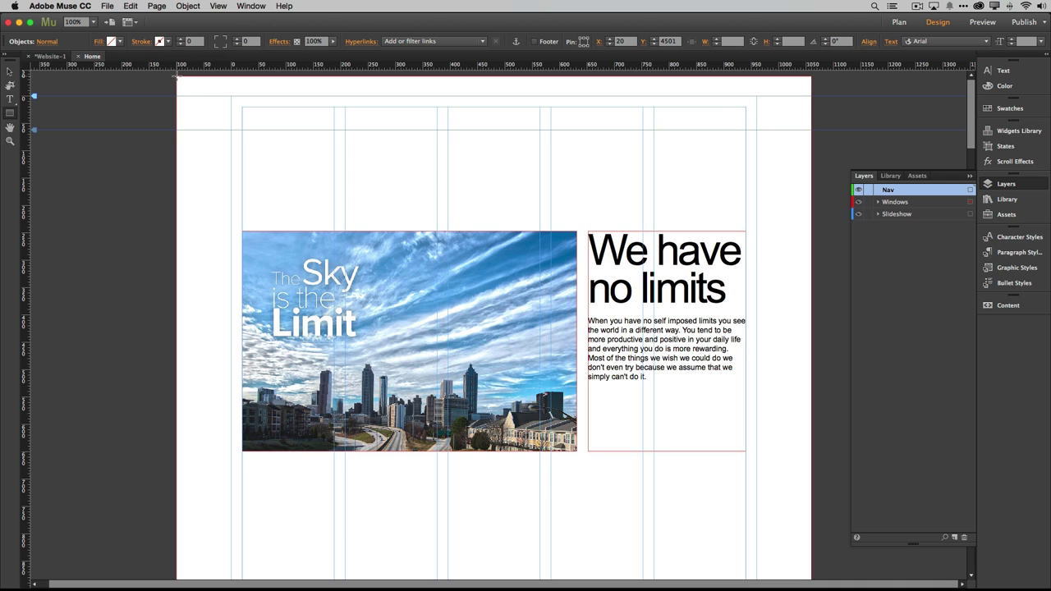
drag(175, 76, 811, 108)
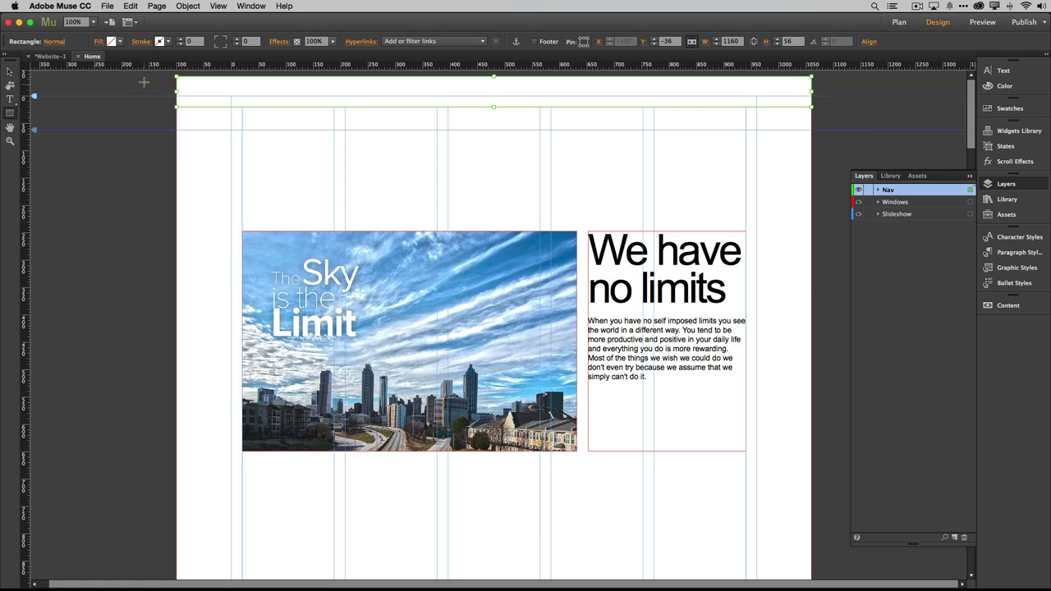
click(119, 41)
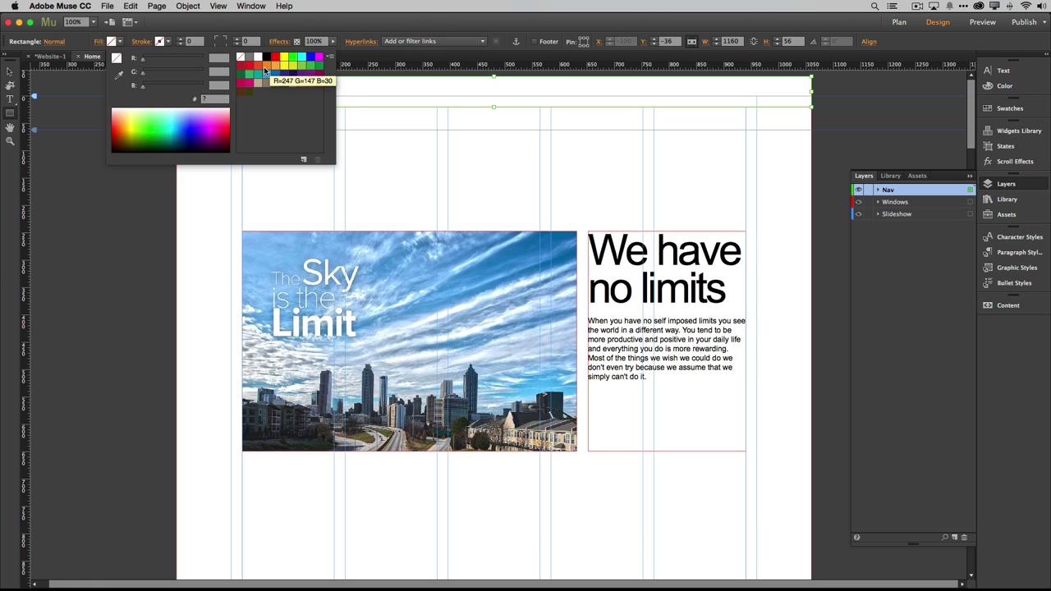
click(320, 68)
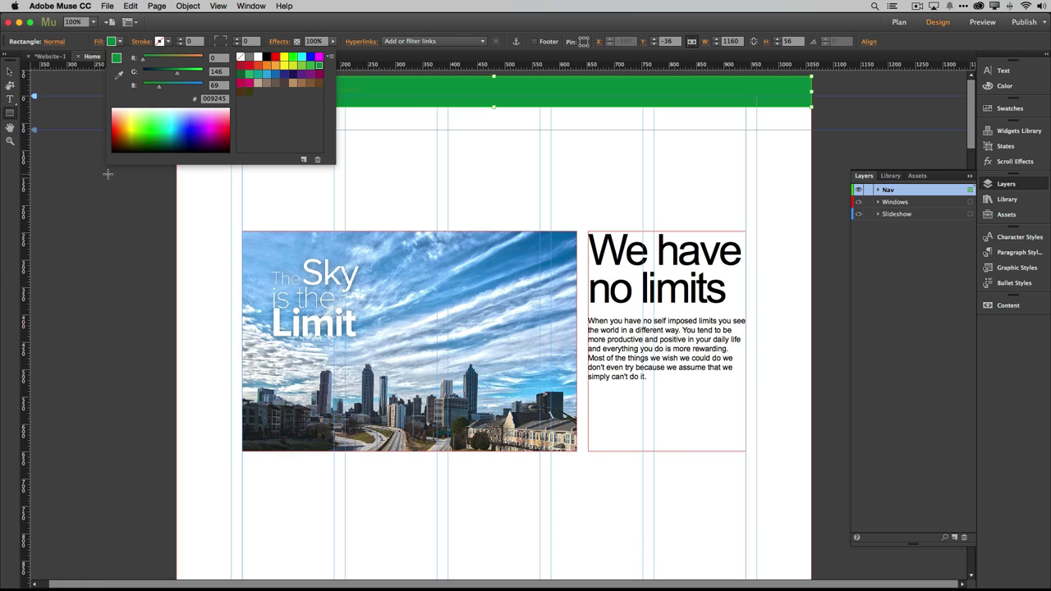
click(10, 72)
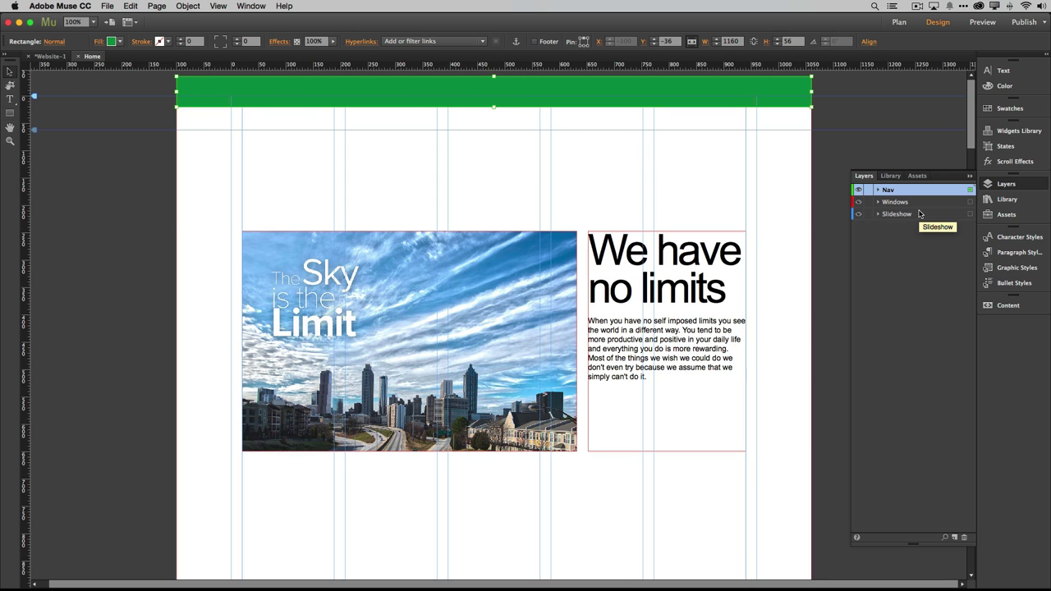
Step: Enable the opacity scroll effect on the green bar and set its first fade position to 20 px
click(1009, 163)
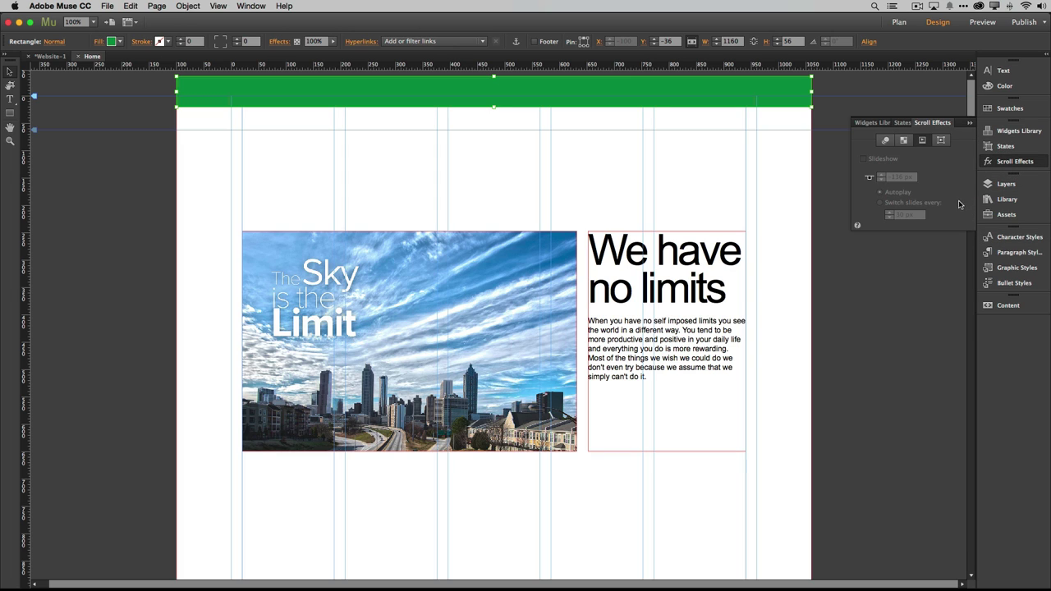
click(903, 141)
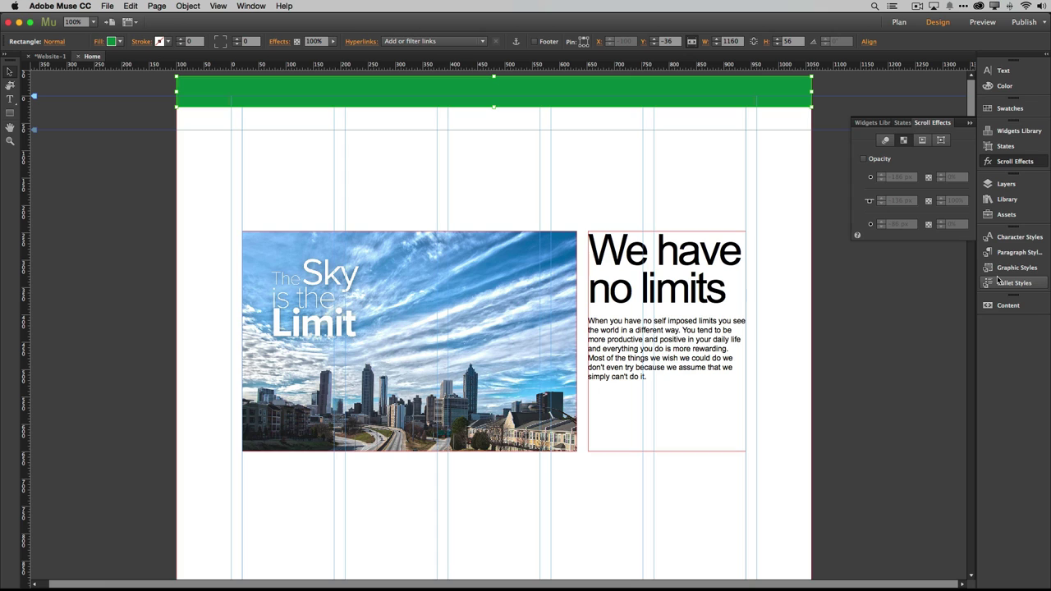
click(884, 161)
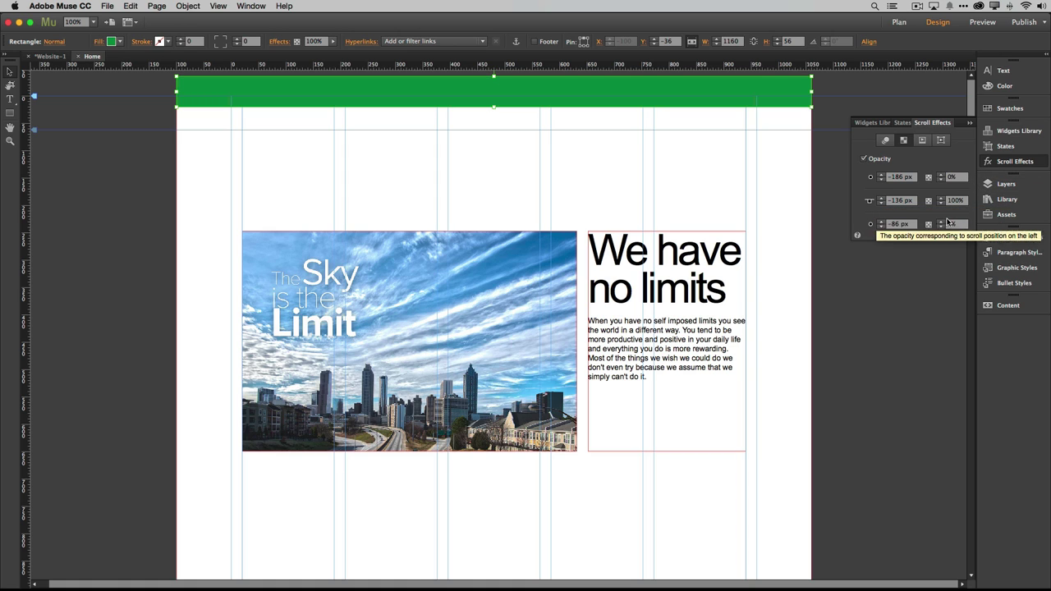
click(913, 178)
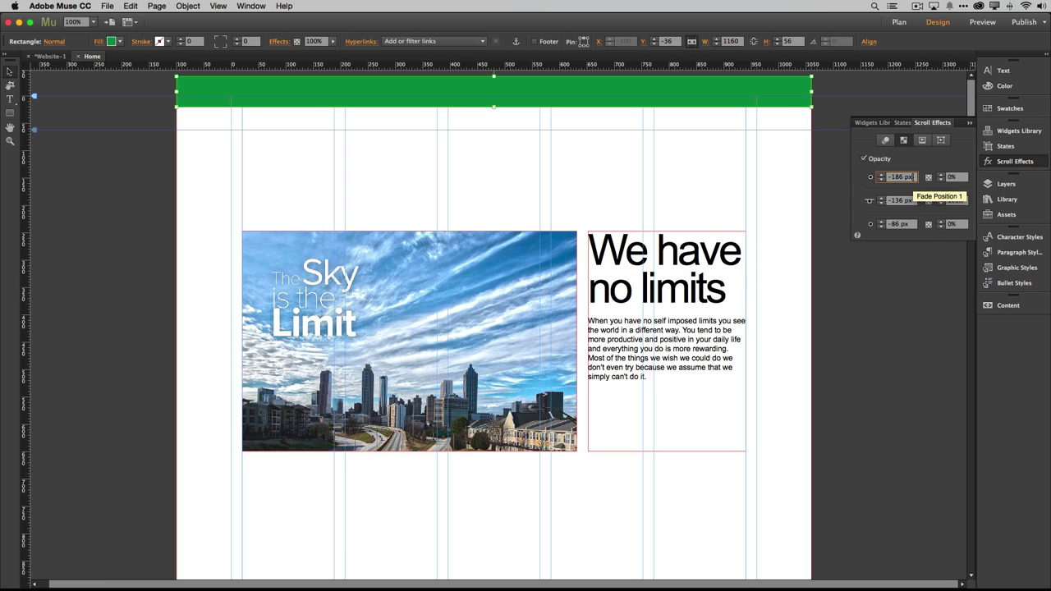
double_click(915, 177)
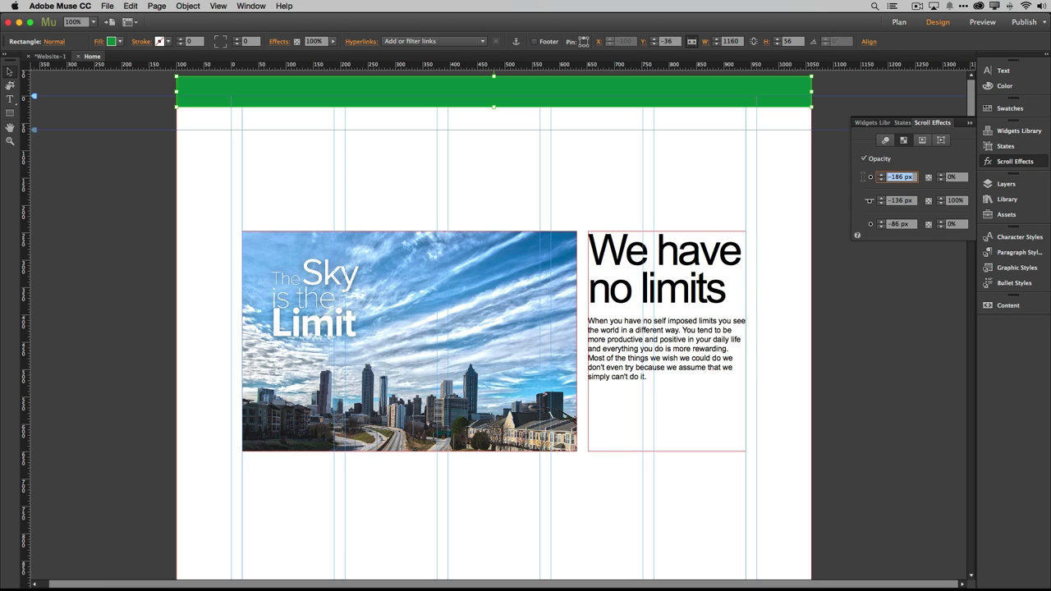
text(20)
key(Tab)
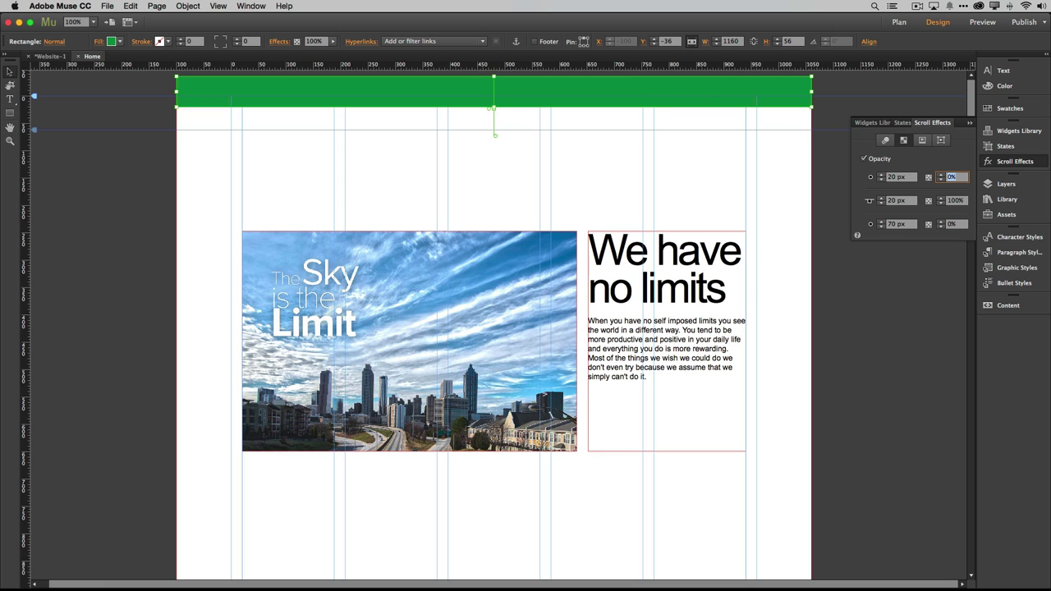
Step: Set the green bar's final fade position to 20 px with 100% opacity
key(Tab)
key(Tab)
key(Tab)
text(2)
key(BackSpace)
key(Tab)
text(100)
key(Tab)
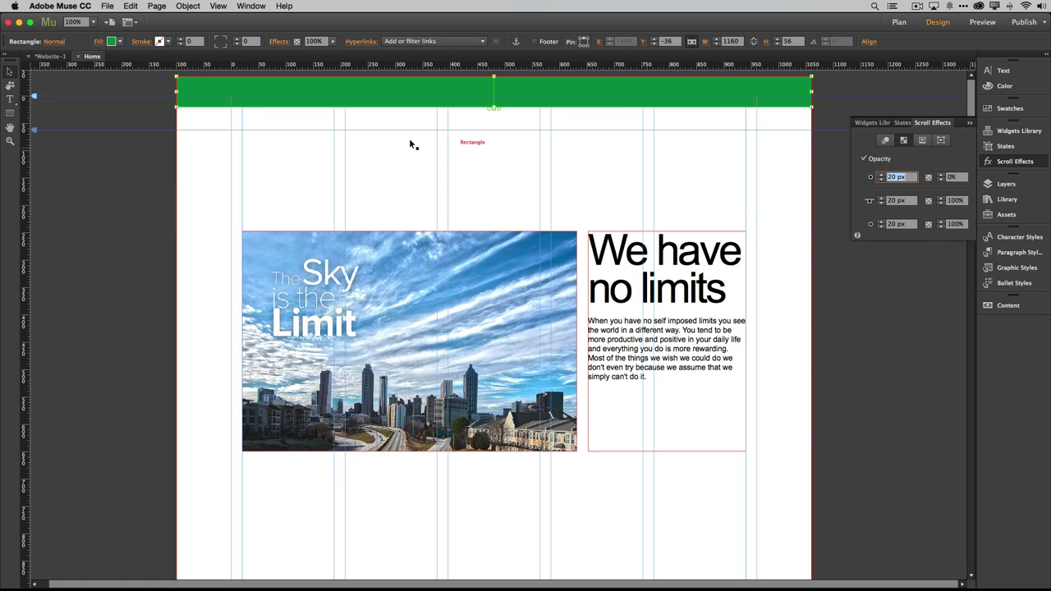
Step: Preview the page in the browser and examine how the green bar's opacity behaves while scrolling down and back up
click(107, 5)
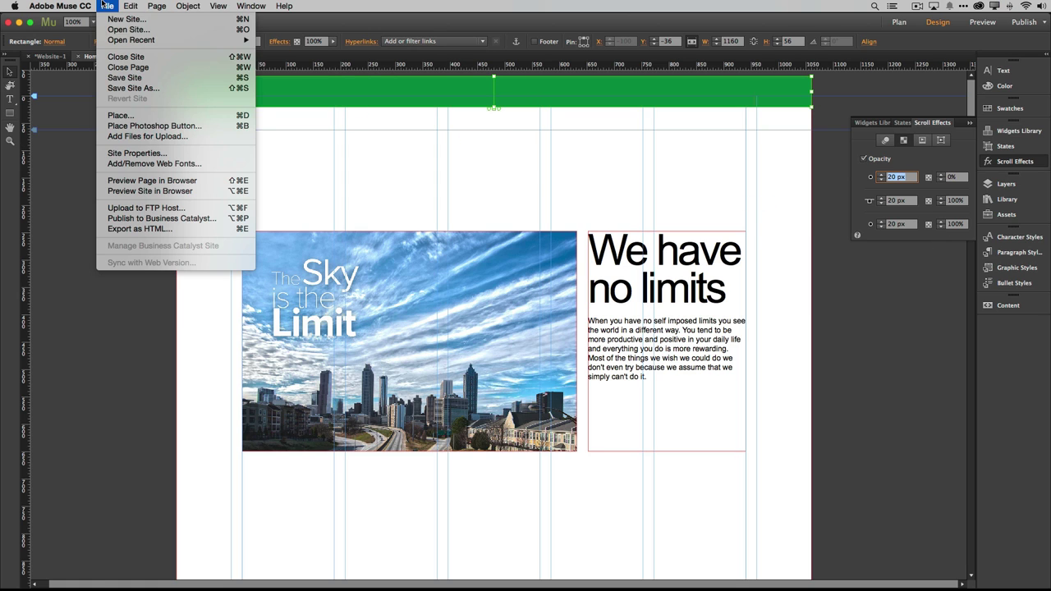
click(150, 180)
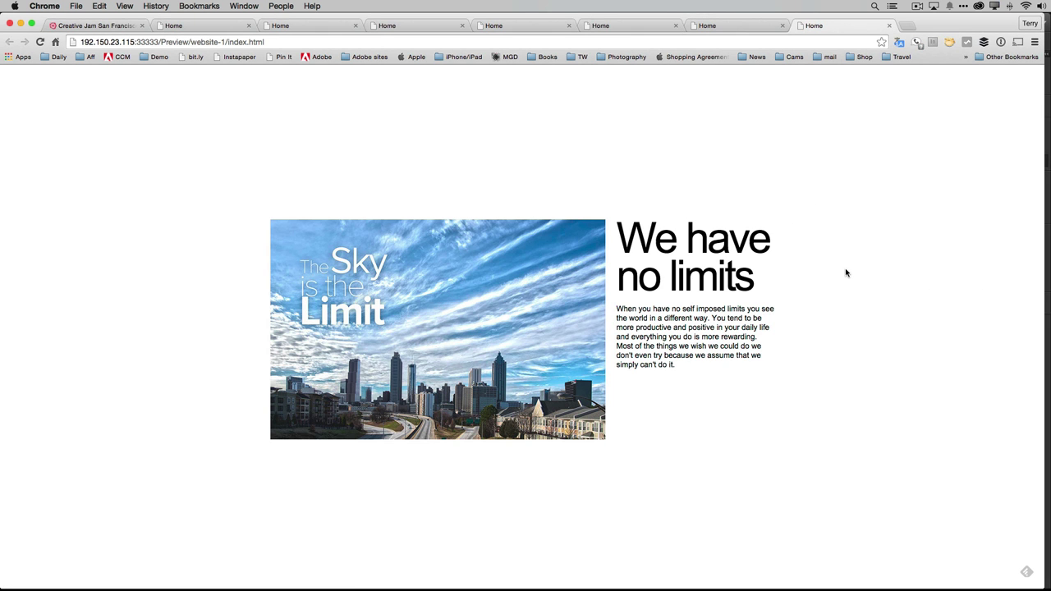
scroll(846, 272, down, 2)
scroll(846, 272, down, 10)
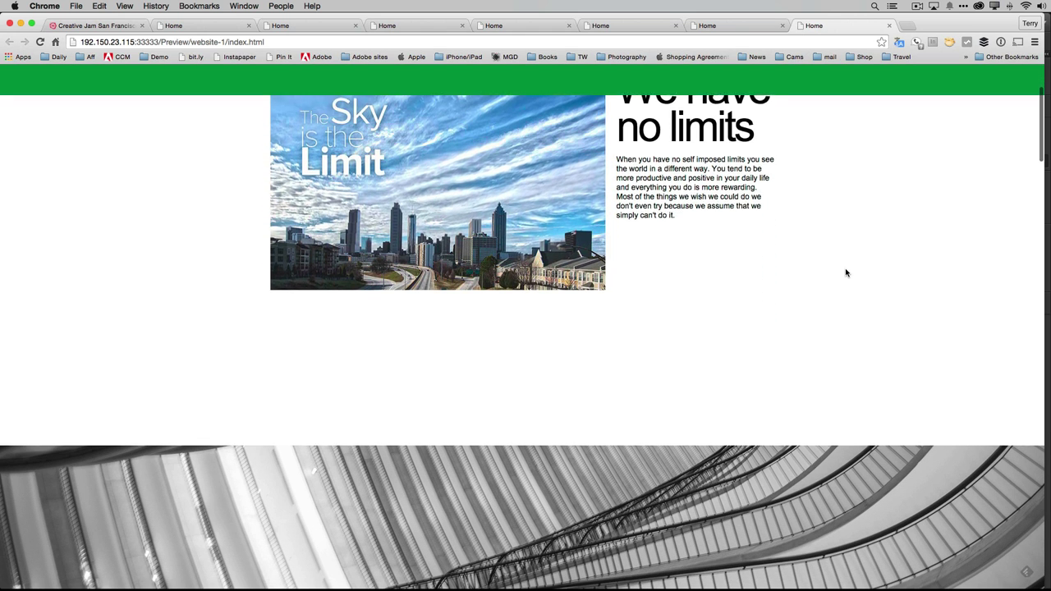
scroll(846, 273, down, 5)
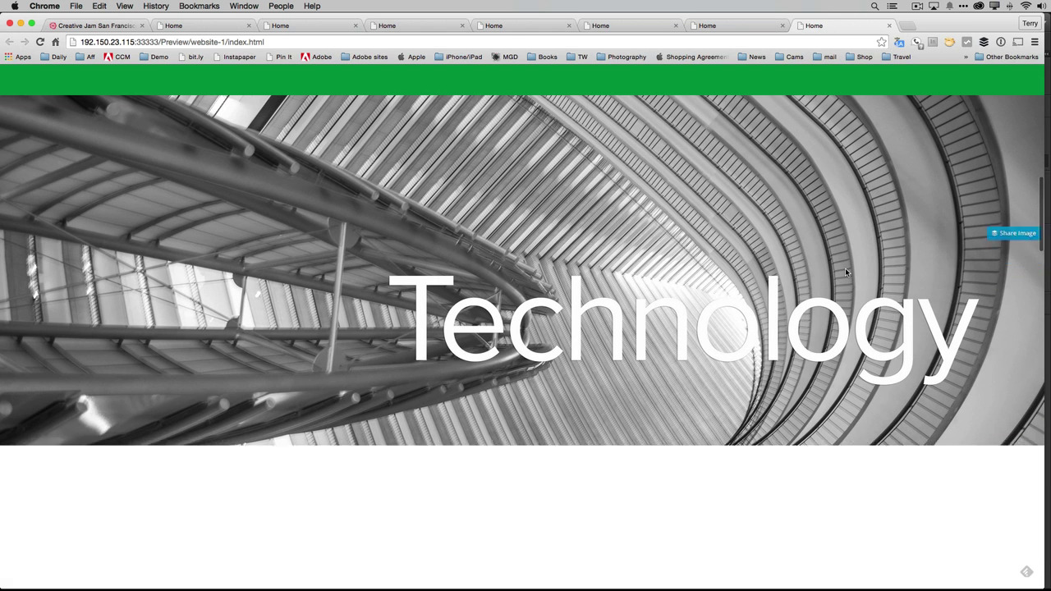
scroll(846, 272, up, 8)
scroll(846, 273, up, 8)
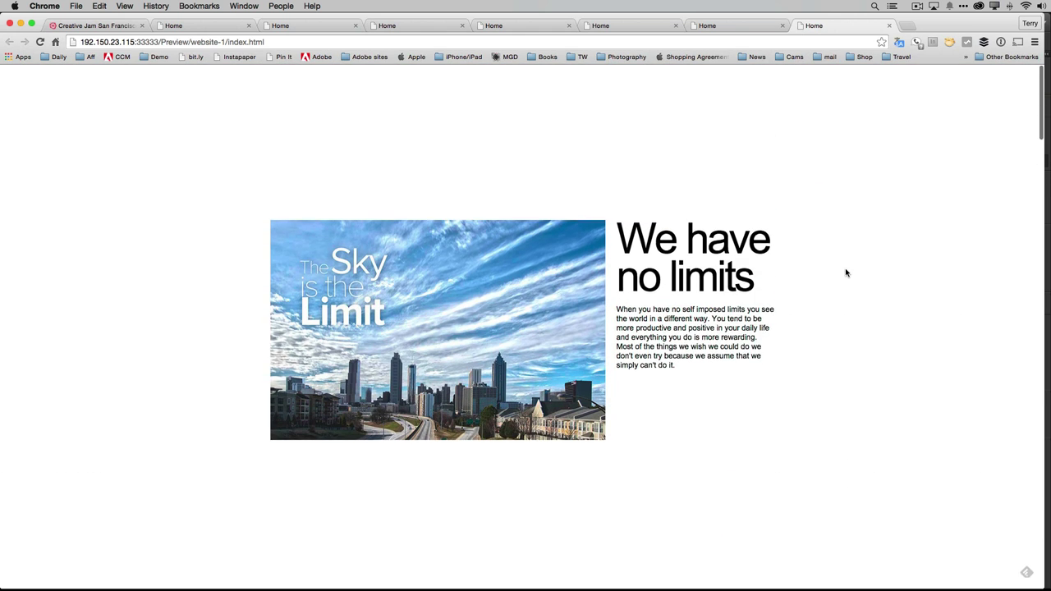
scroll(846, 273, down, 1)
scroll(846, 273, down, 1)
scroll(846, 273, up, 2)
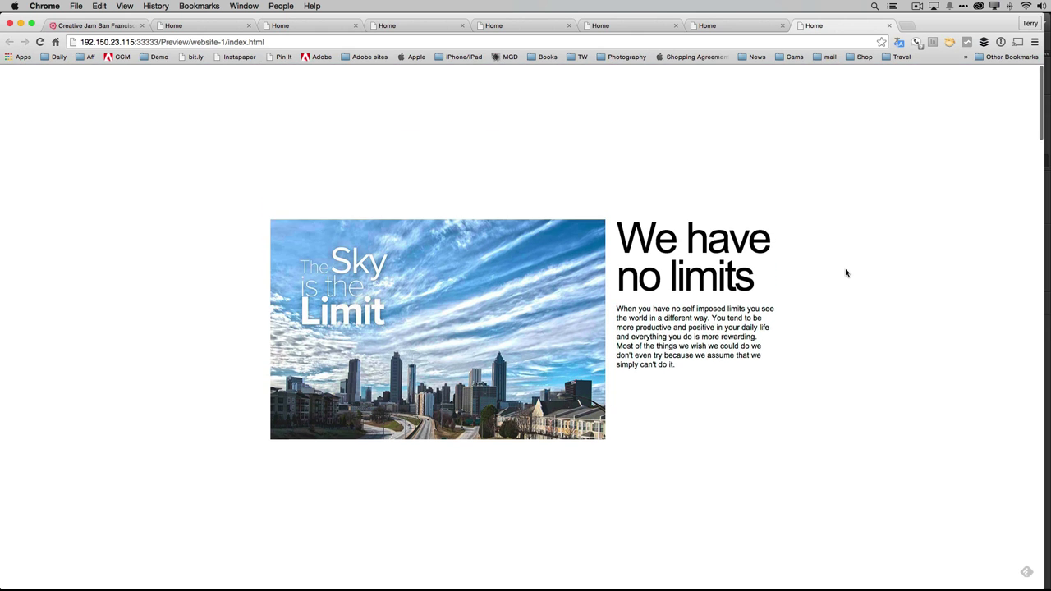
scroll(846, 273, down, 3)
scroll(846, 273, up, 2)
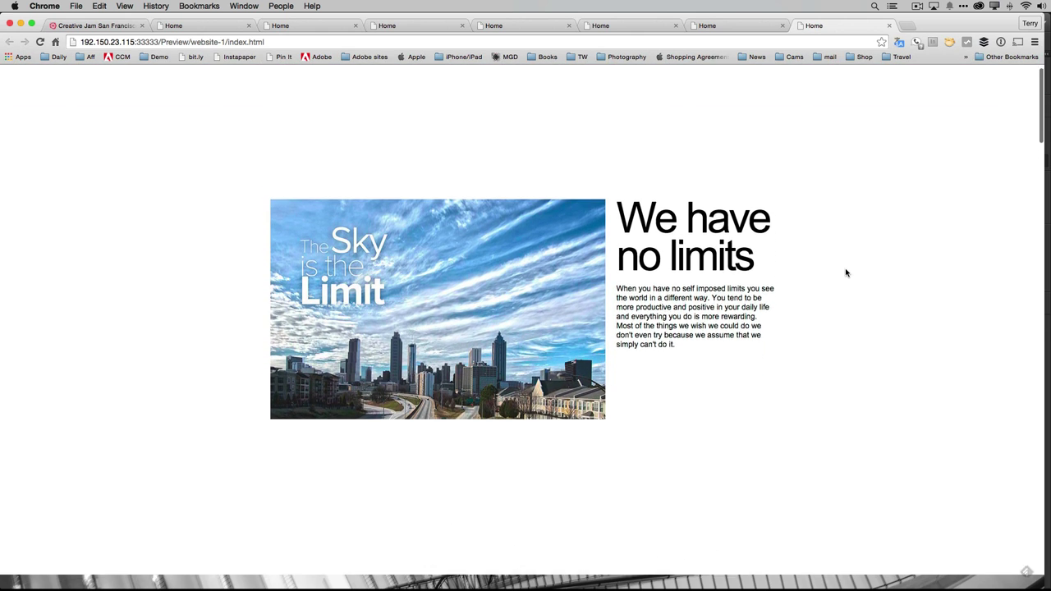
scroll(846, 273, down, 3)
scroll(846, 272, down, 10)
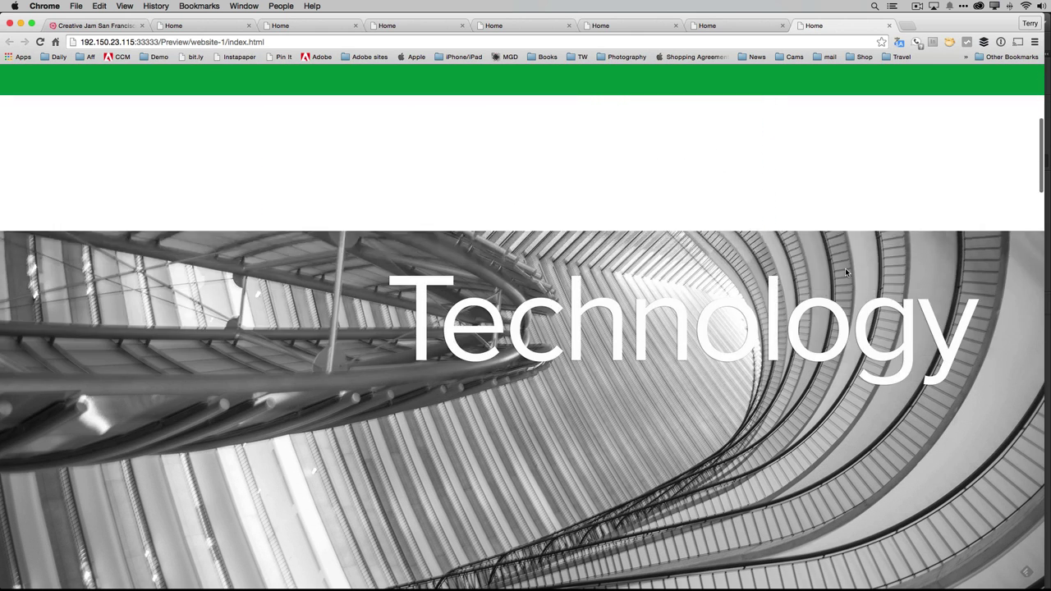
scroll(846, 272, down, 10)
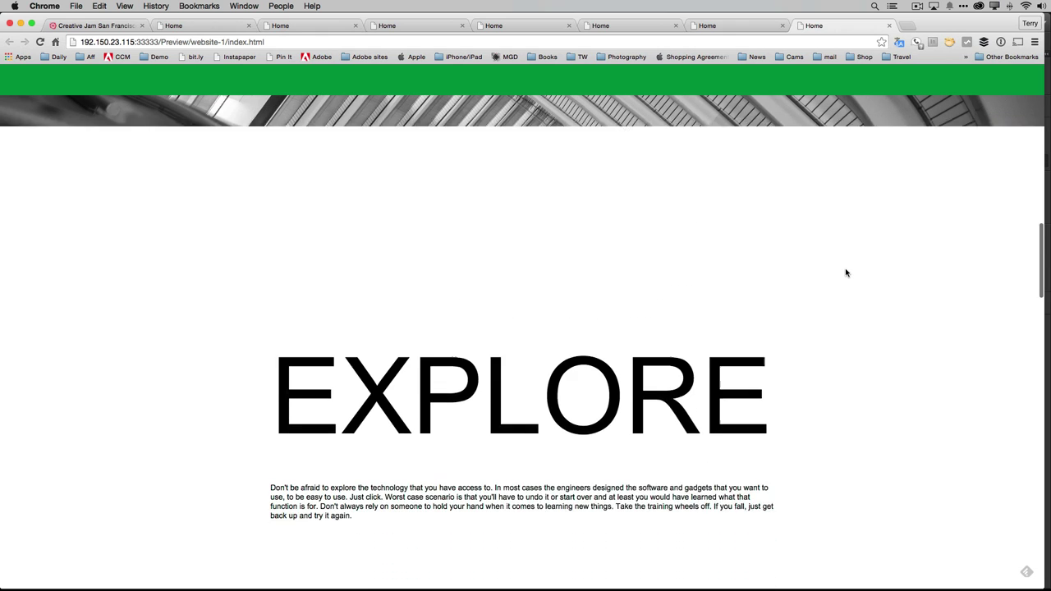
scroll(846, 273, up, 10)
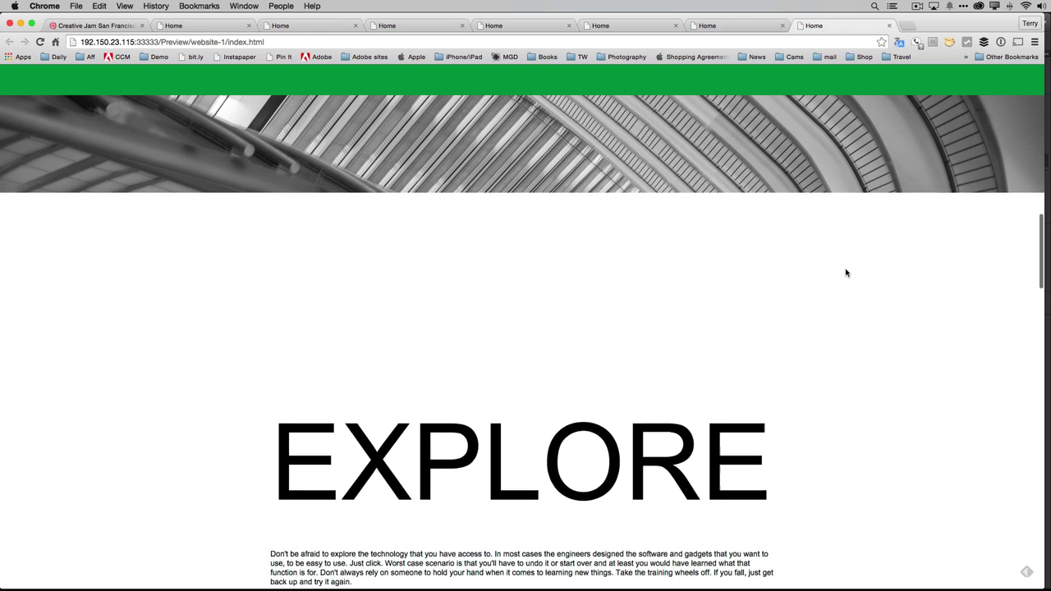
scroll(846, 272, up, 5)
scroll(846, 273, down, 8)
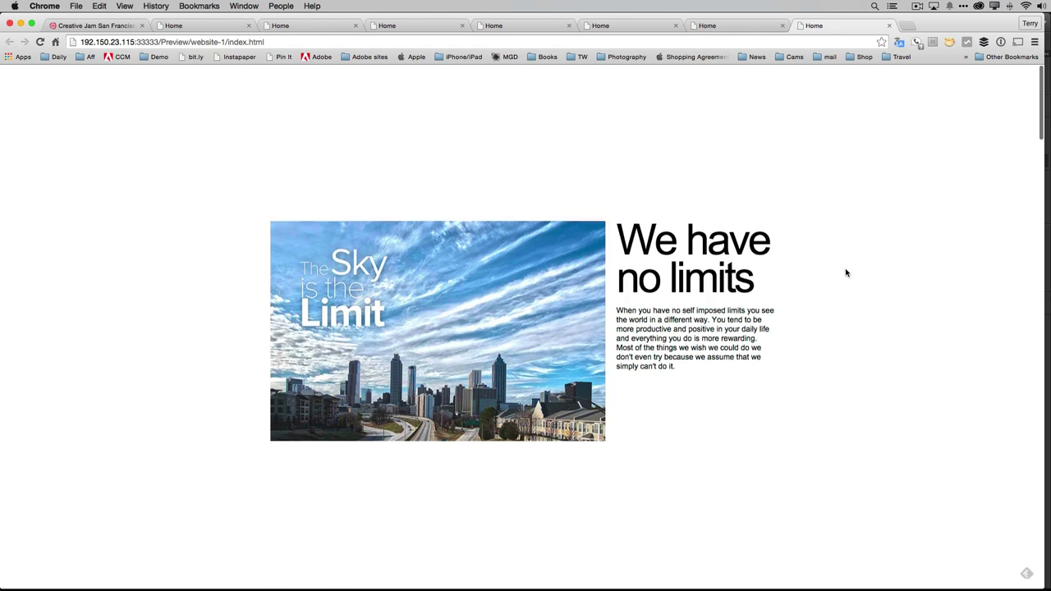
scroll(846, 272, down, 10)
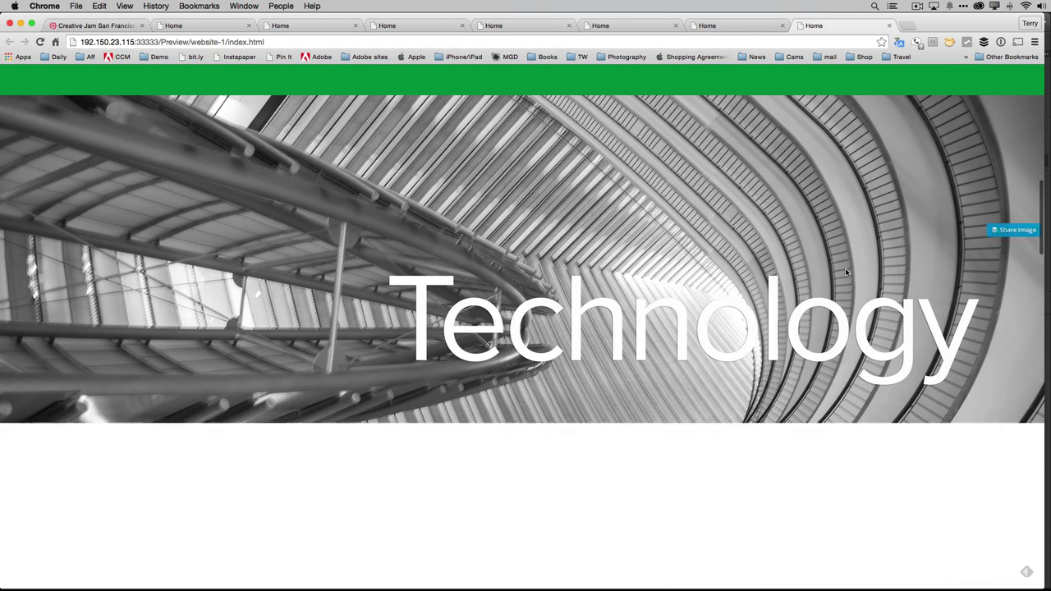
scroll(846, 273, down, 4)
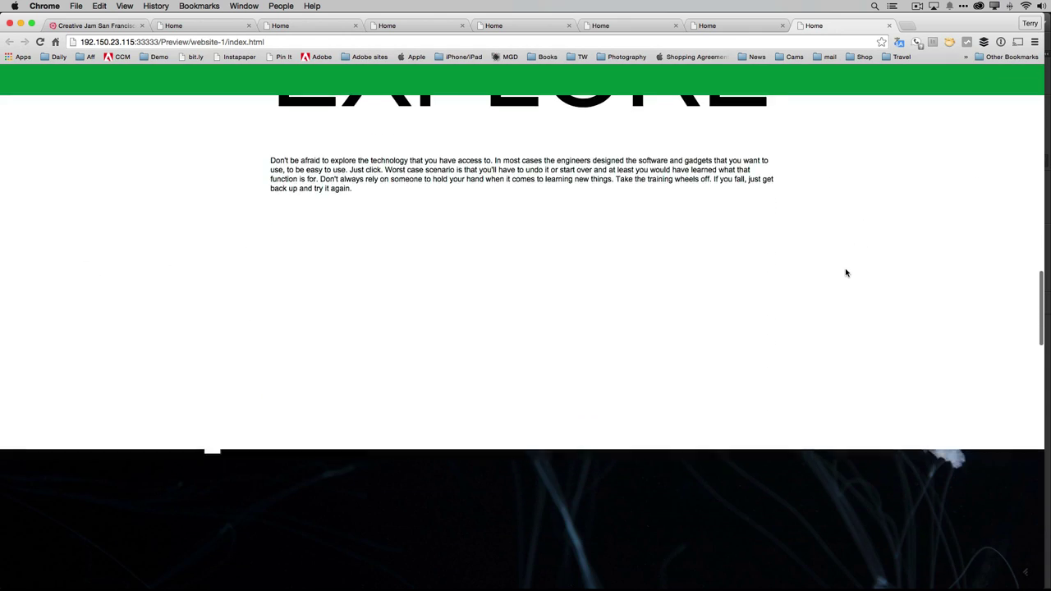
scroll(846, 272, up, 10)
scroll(846, 272, up, 3)
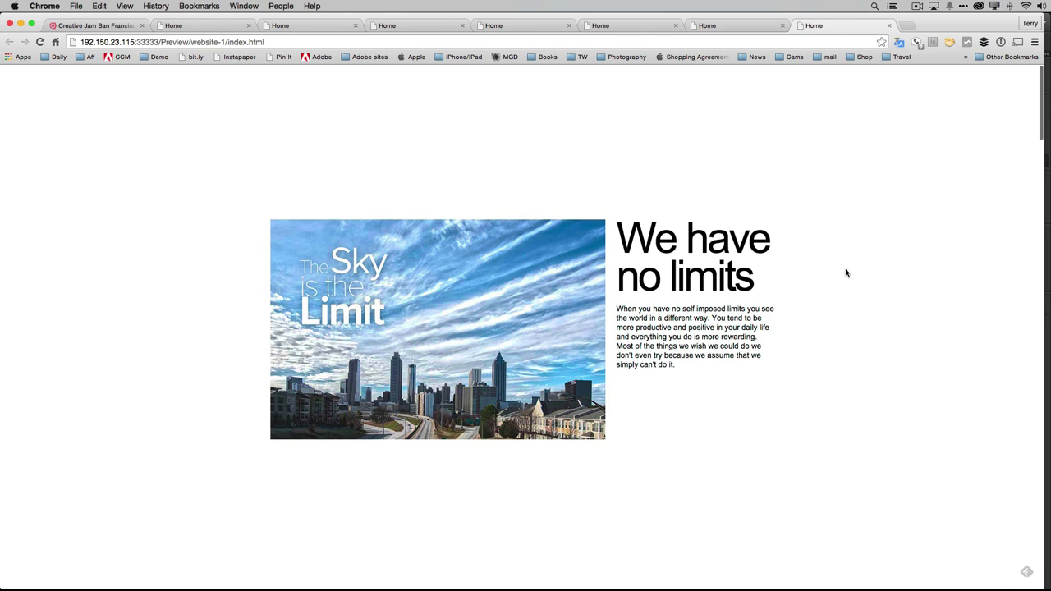
Step: Switch back to Muse and place the library item Menu names on the green bar
key(super+Tab)
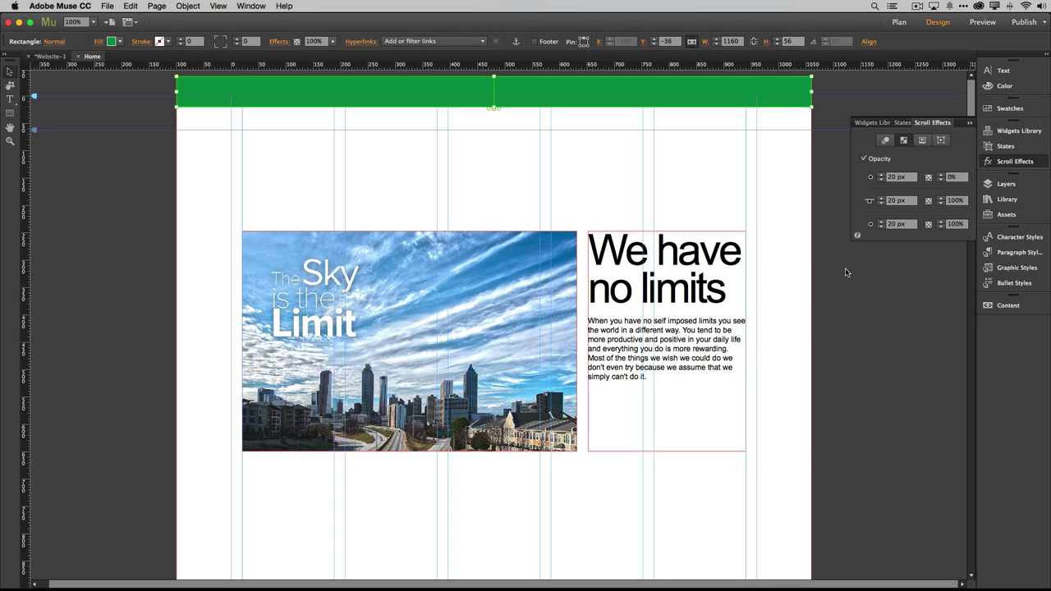
click(766, 196)
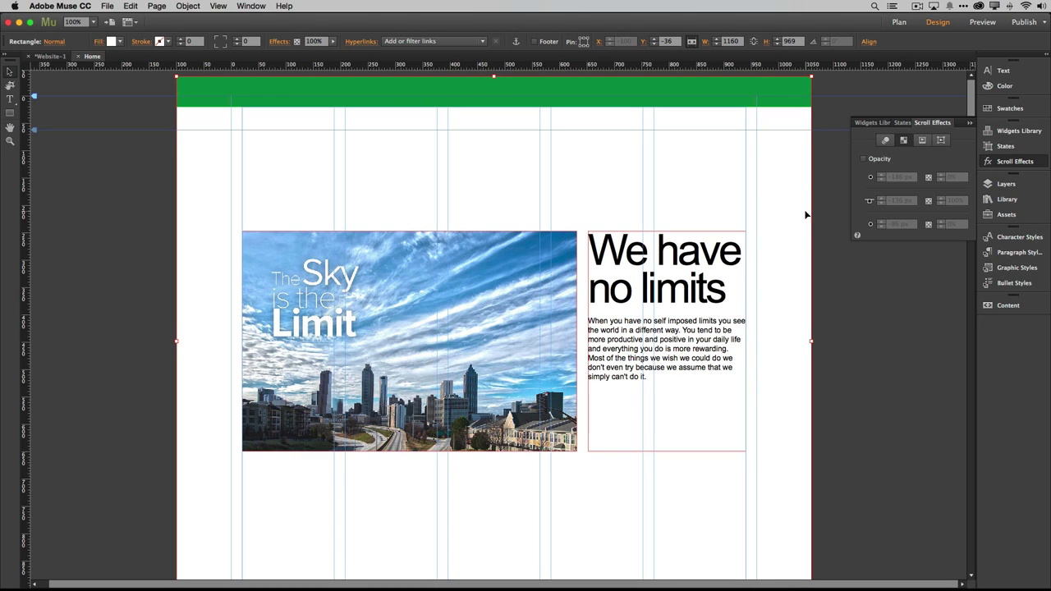
click(1004, 201)
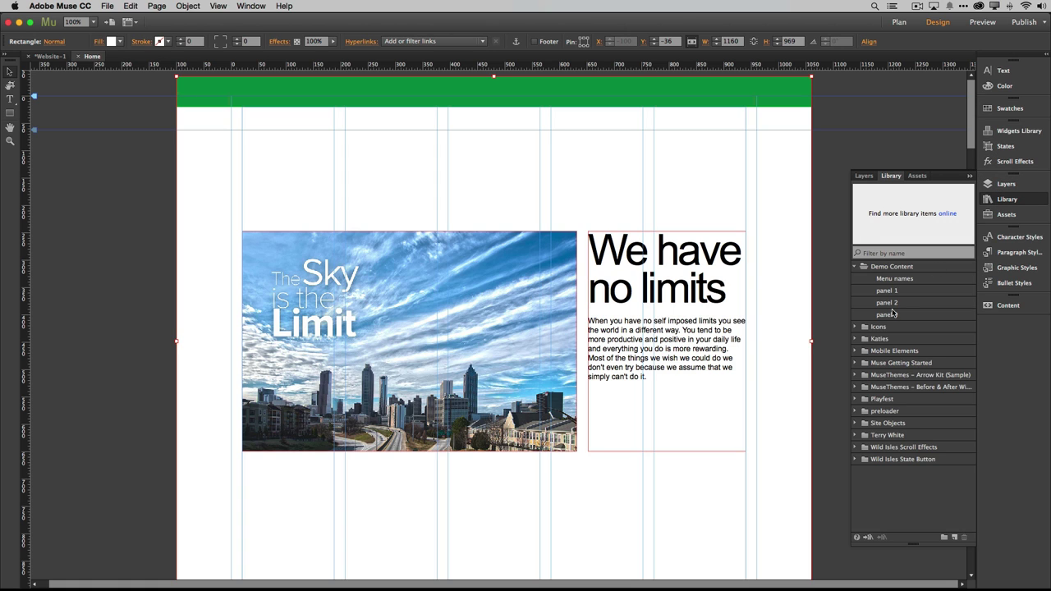
click(894, 280)
drag(894, 281, 456, 107)
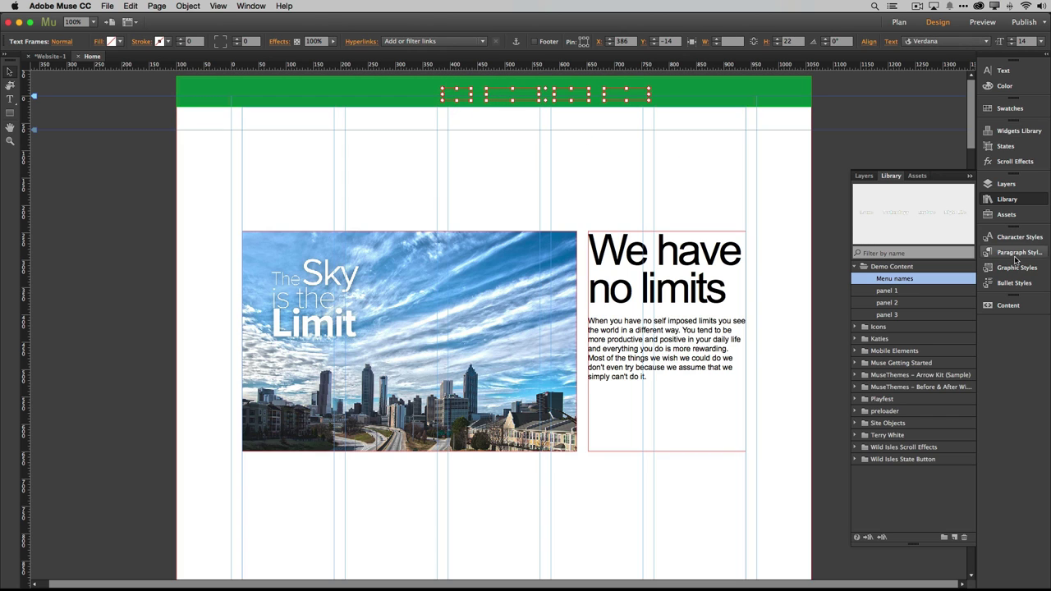
Step: Move the menu text frames onto the Nav layer and position them on the green bar at X 556, Y -19
click(1006, 183)
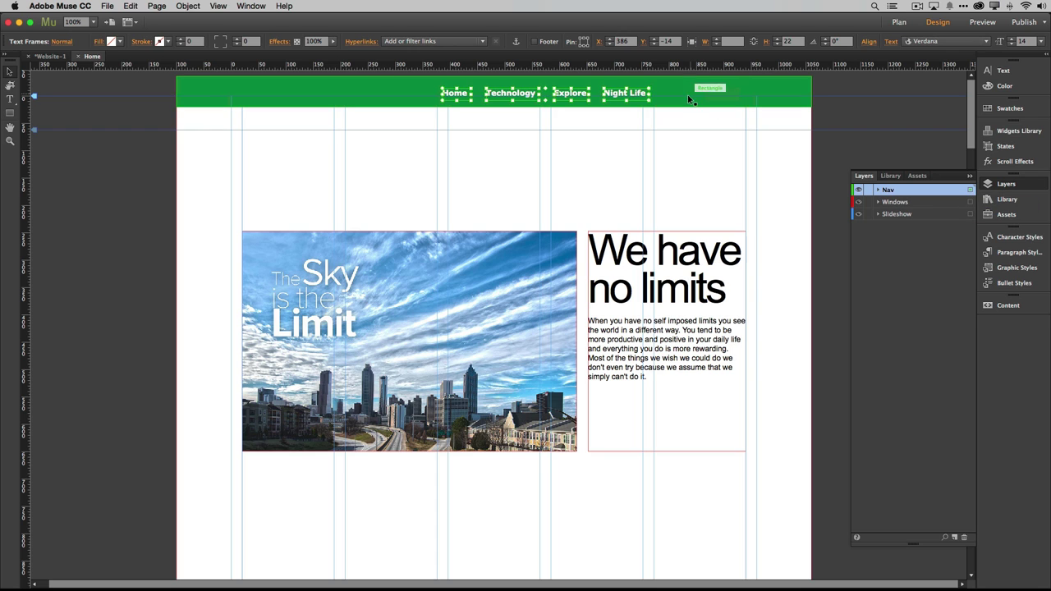
drag(652, 93, 707, 119)
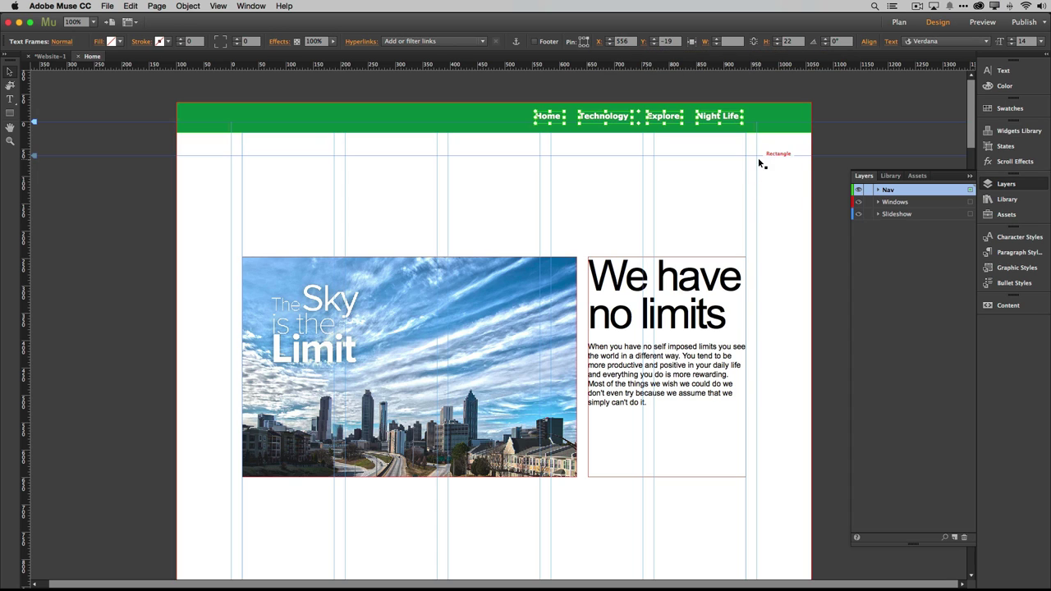
click(969, 178)
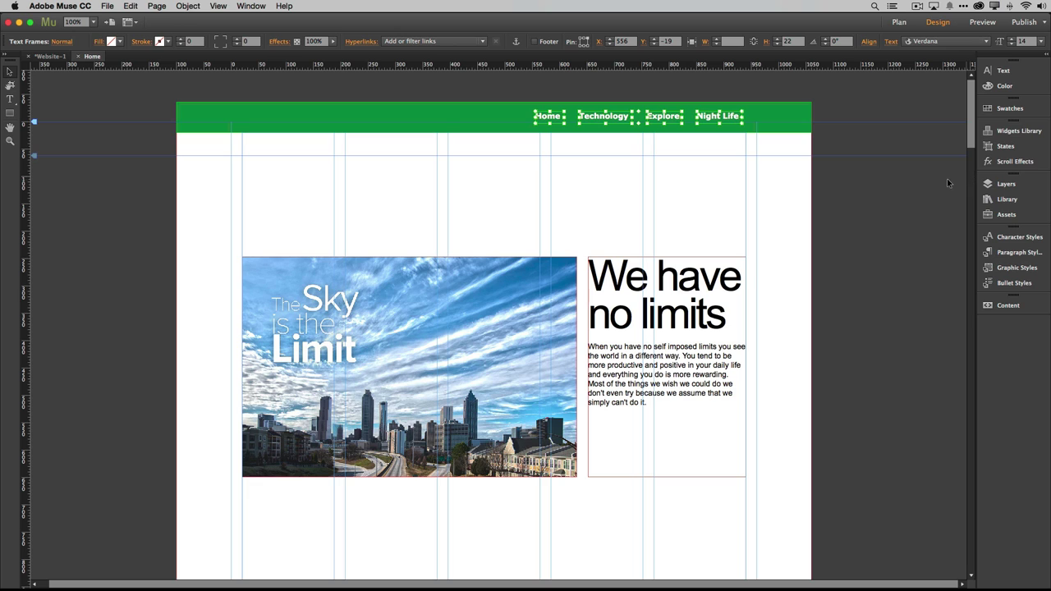
Step: Enable the opacity scroll effect on the four menu text frames and set their first fade position to 20 px
click(1016, 162)
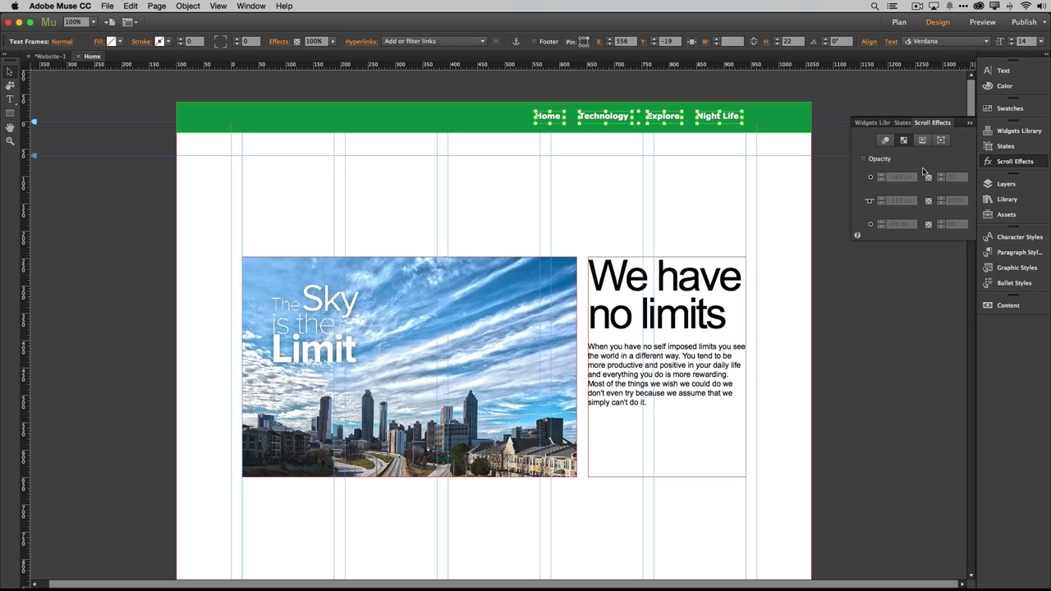
click(878, 161)
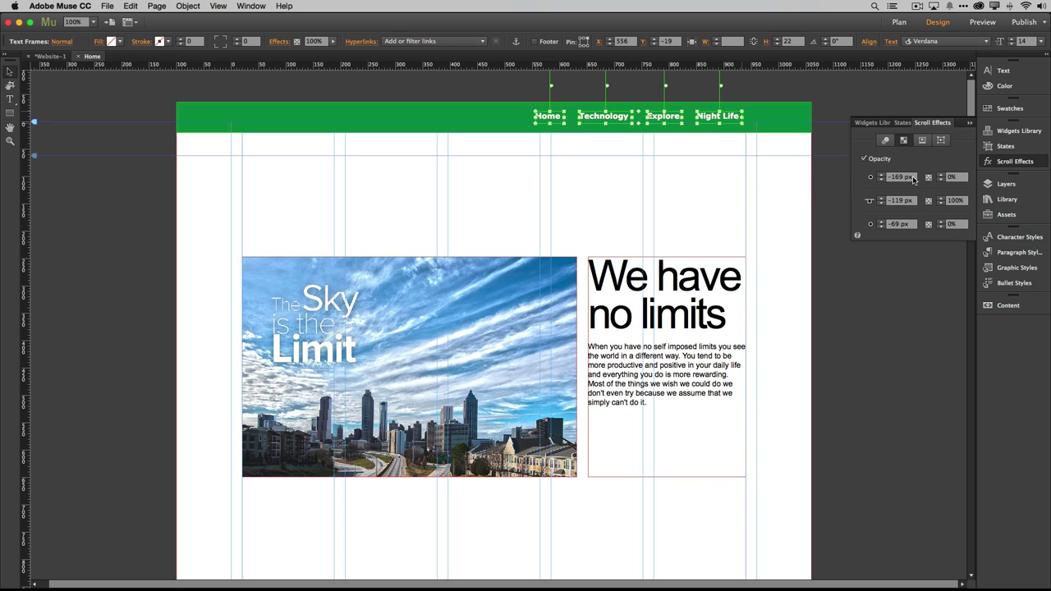
click(901, 177)
text(20)
key(Tab)
key(Tab)
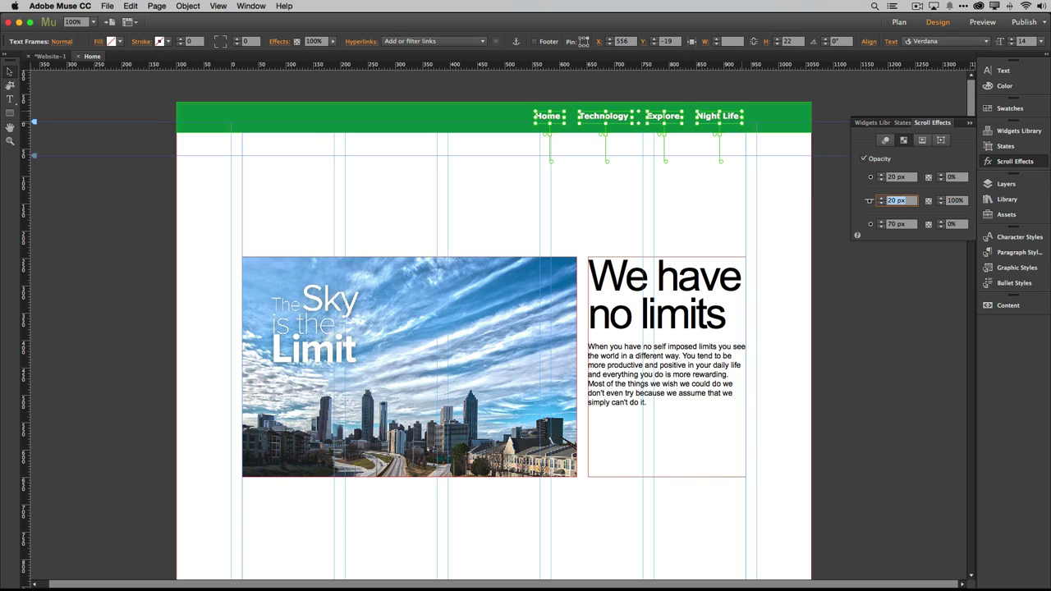
Step: Set the menu text frames' final fade position to 20 px with 100% opacity
key(Tab)
key(Tab)
text(2)
key(Tab)
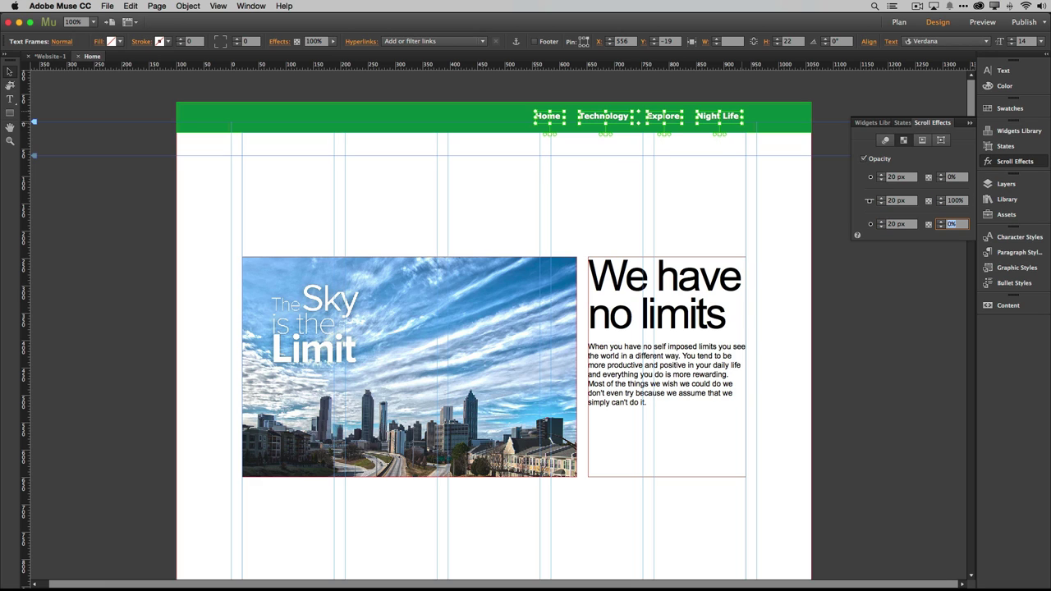
key(Tab)
click(583, 182)
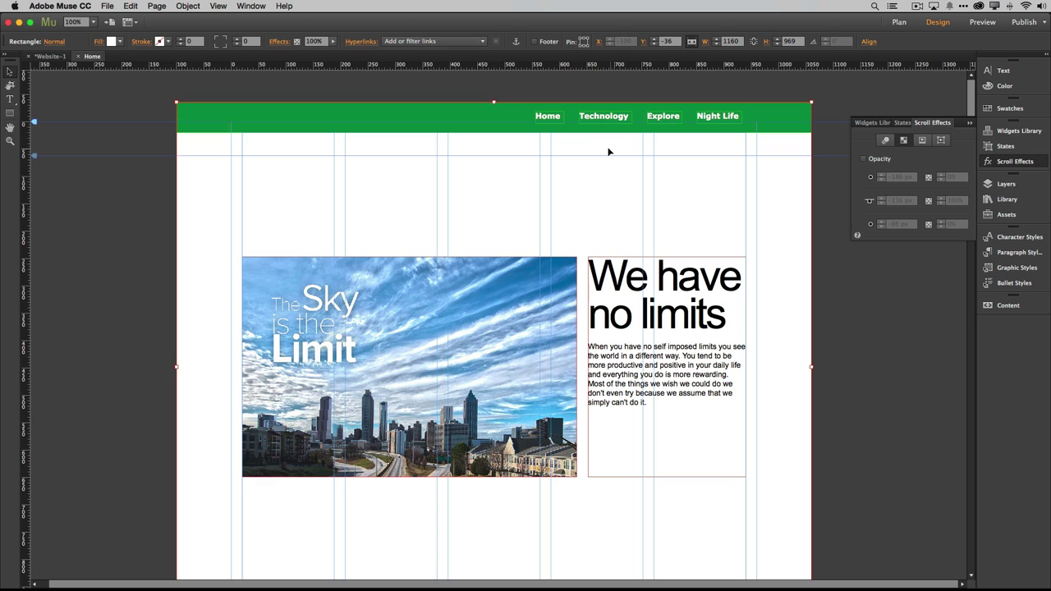
Step: Place an anchor named home just below the green bar, at X -80, Y 27
click(552, 116)
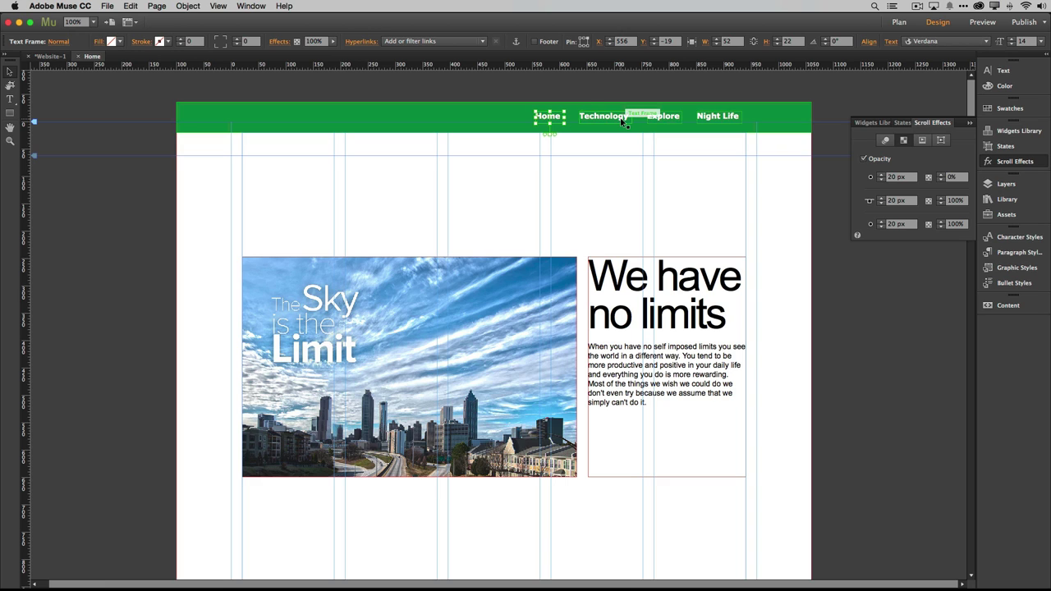
click(517, 43)
click(397, 189)
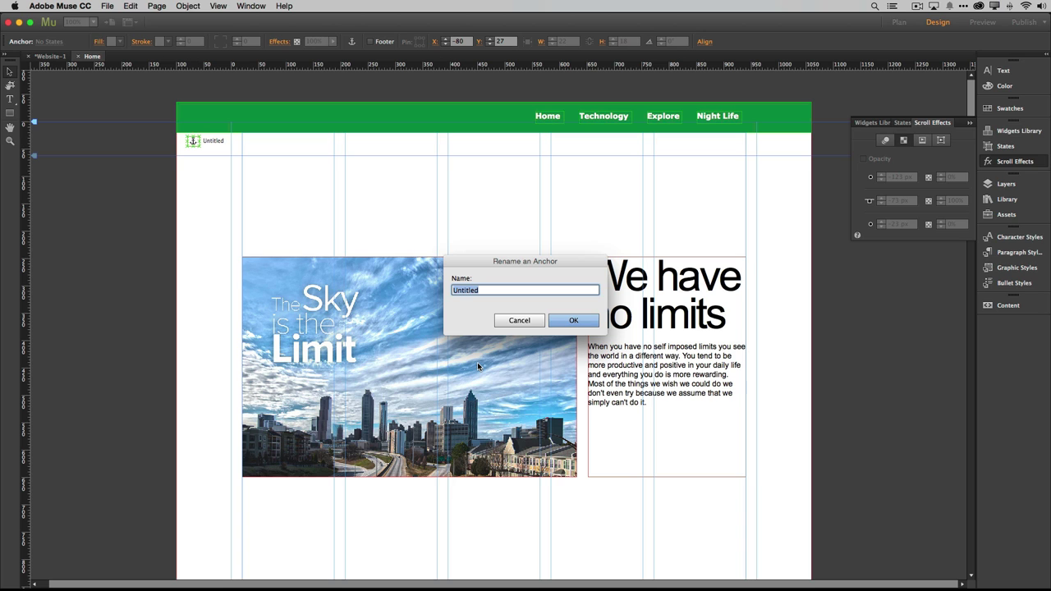
text(home)
click(574, 322)
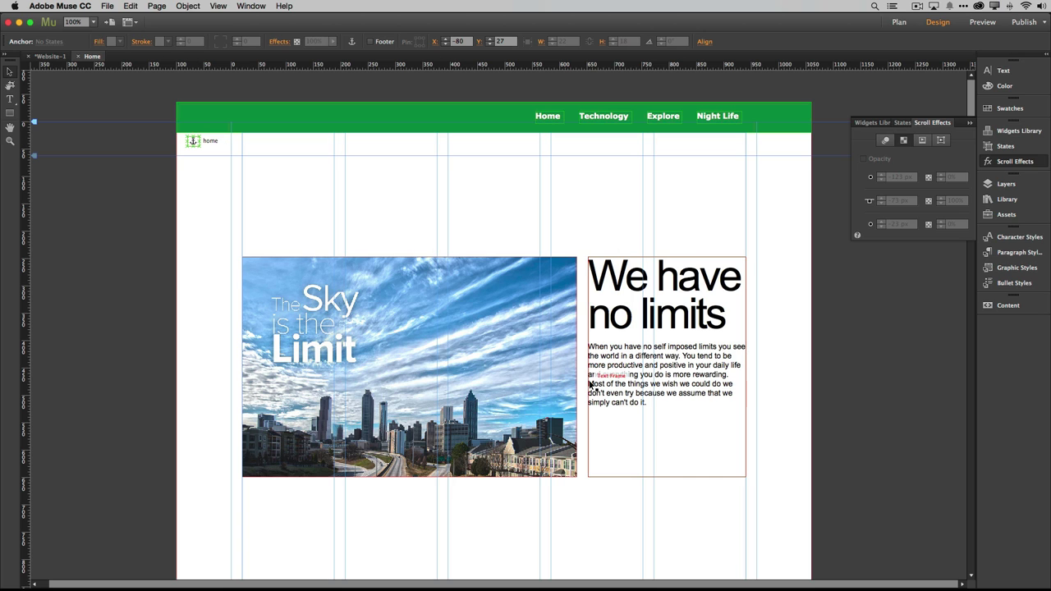
Step: Place an anchor named tech at X -51, Y 990, near the start of the grey architecture slideshow area
scroll(590, 383, down, 4)
scroll(589, 380, down, 8)
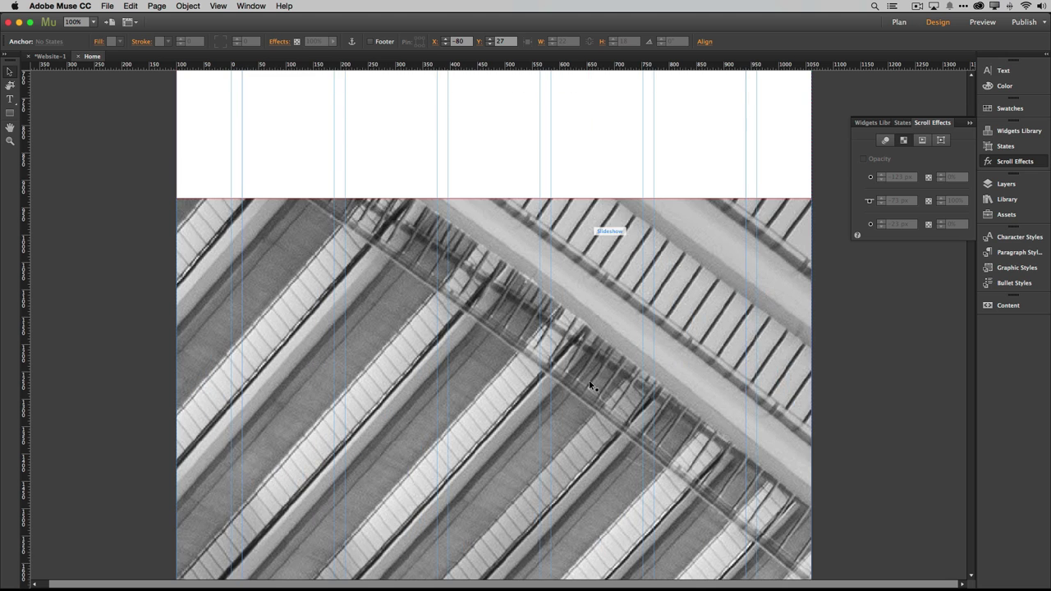
scroll(589, 381, down, 4)
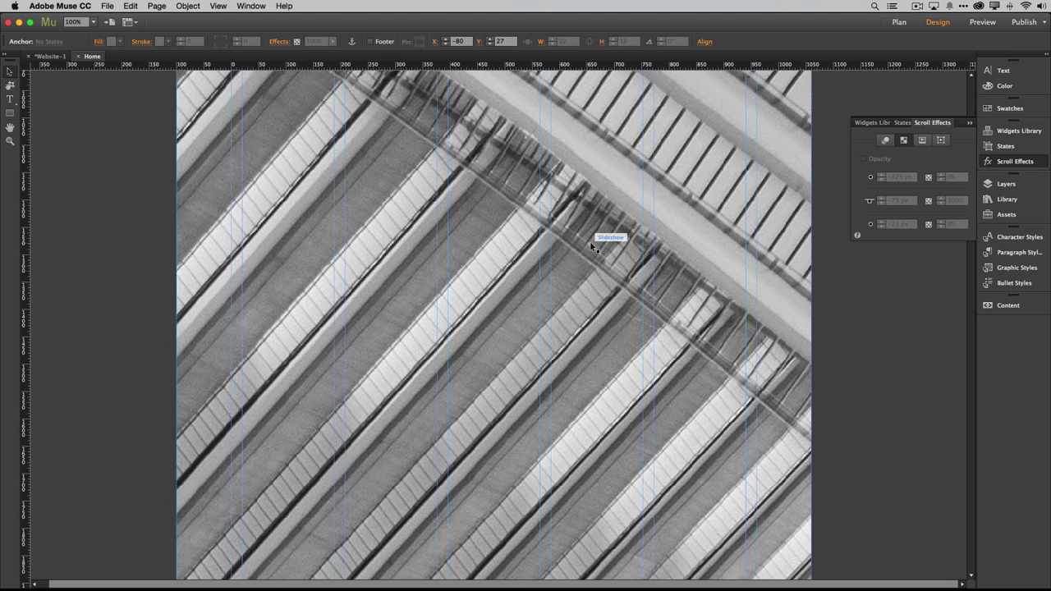
click(211, 89)
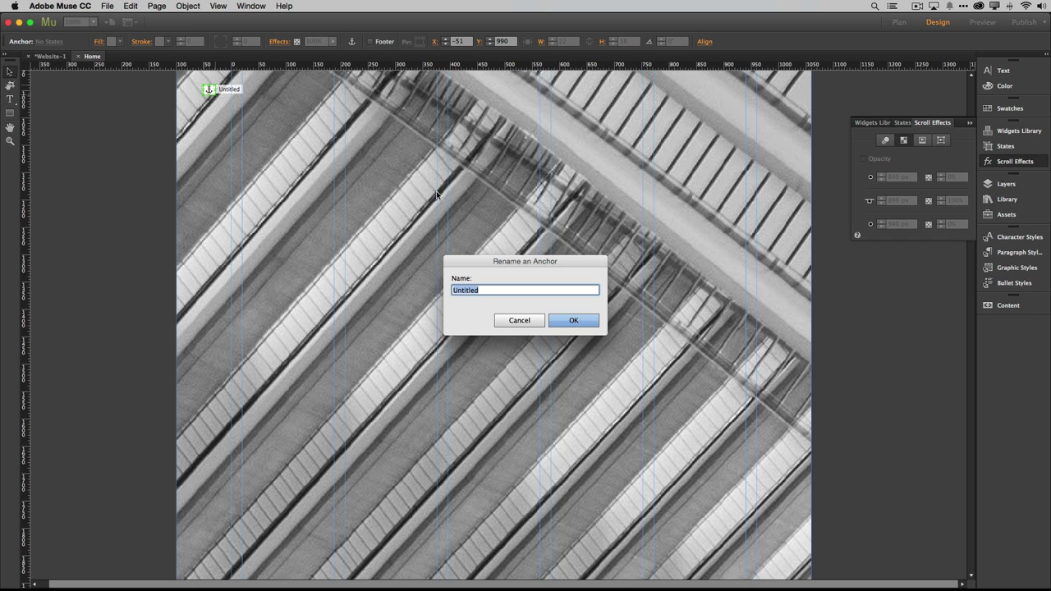
text(tech)
key(Return)
Step: Place an anchor named explore above the EXPLORE heading, at X -49, Y 2117
scroll(511, 251, down, 2)
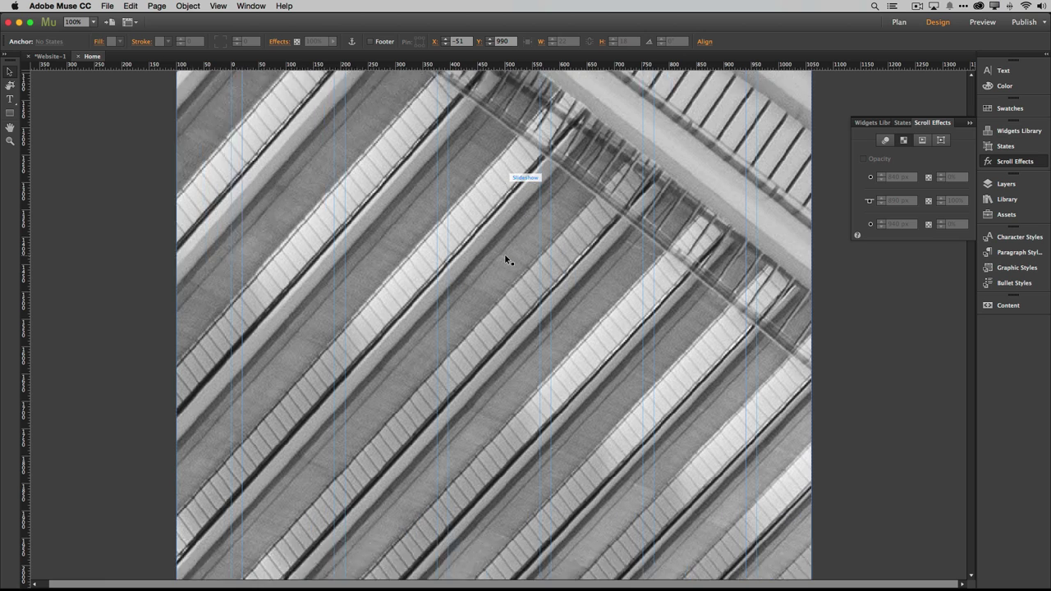
scroll(506, 259, down, 6)
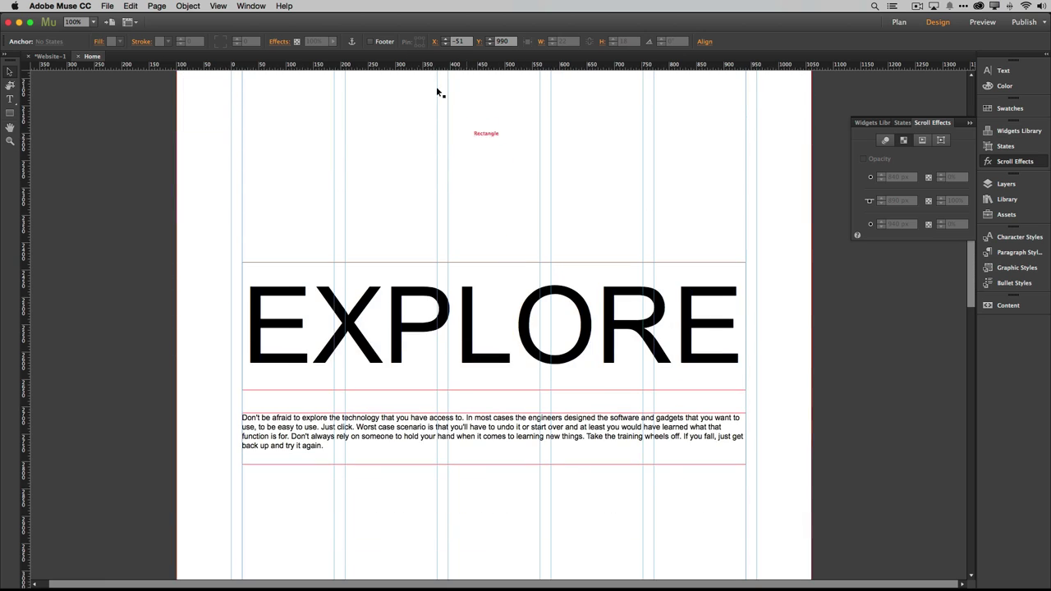
drag(352, 41, 209, 92)
text(explore)
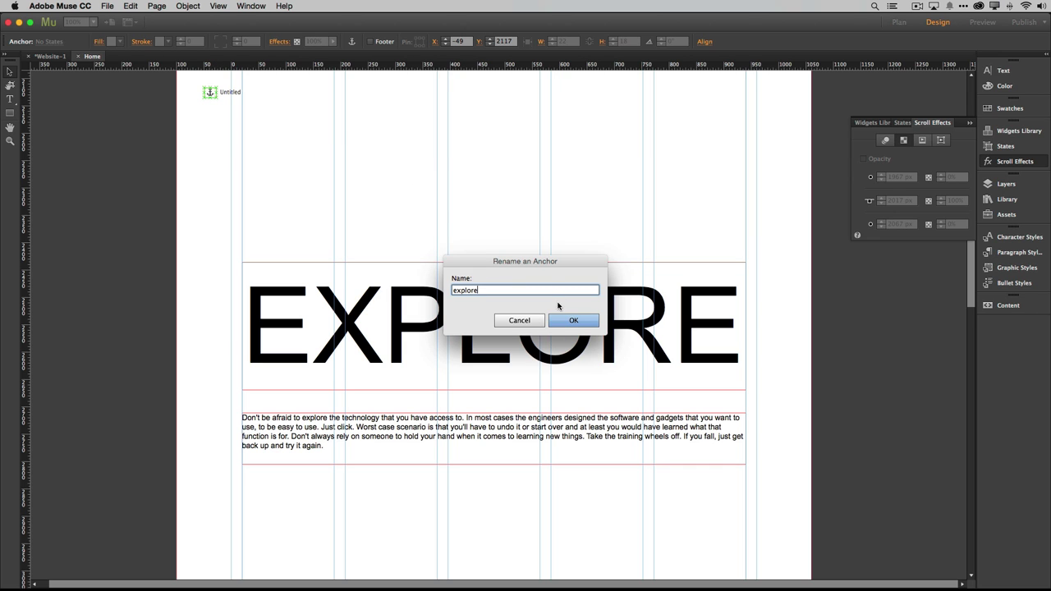
click(593, 319)
Step: Place an anchor named night above the heading The Learning Never Stops, at X -48, Y 4222
scroll(488, 283, down, 12)
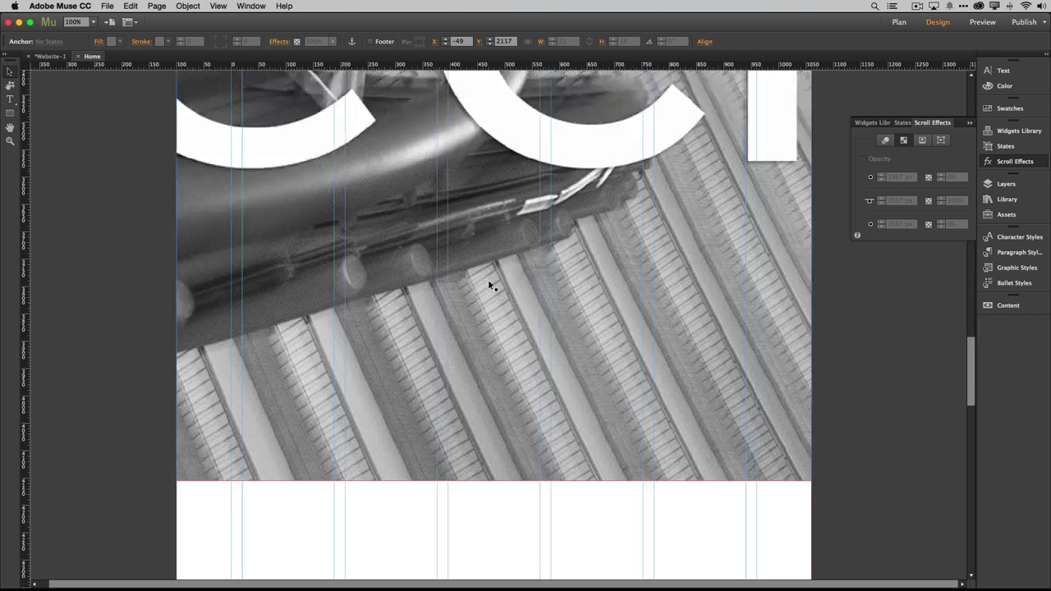
scroll(488, 285, down, 5)
scroll(488, 284, up, 3)
scroll(488, 285, down, 1)
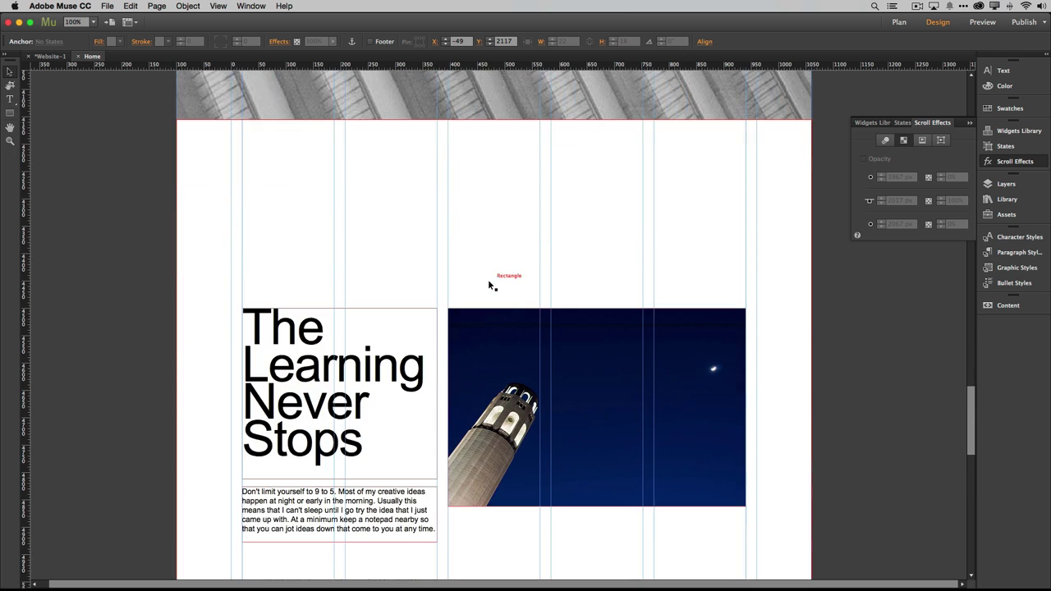
scroll(489, 284, down, 2)
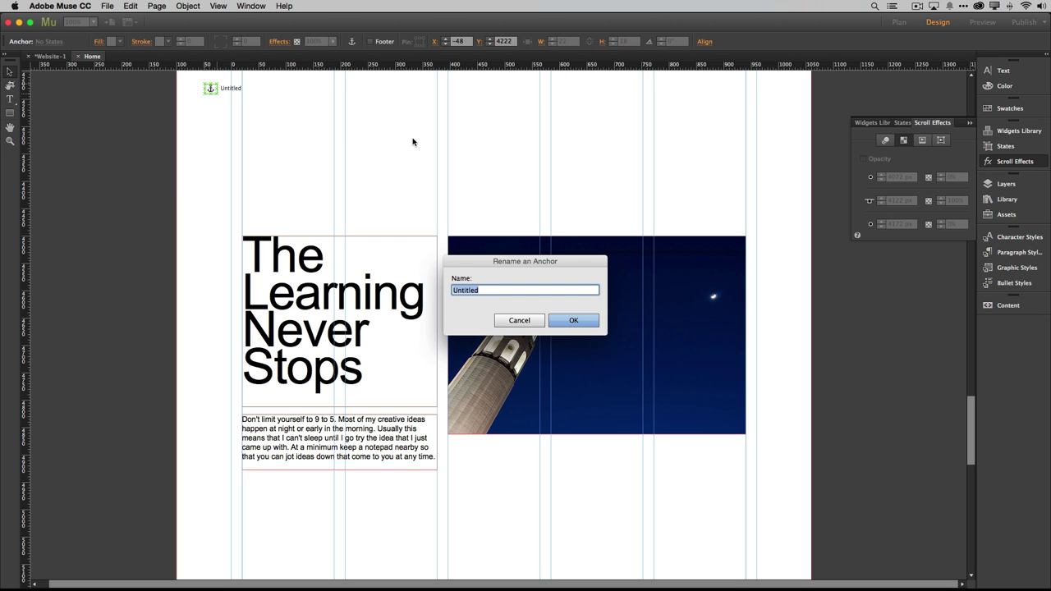
text(night)
key(Return)
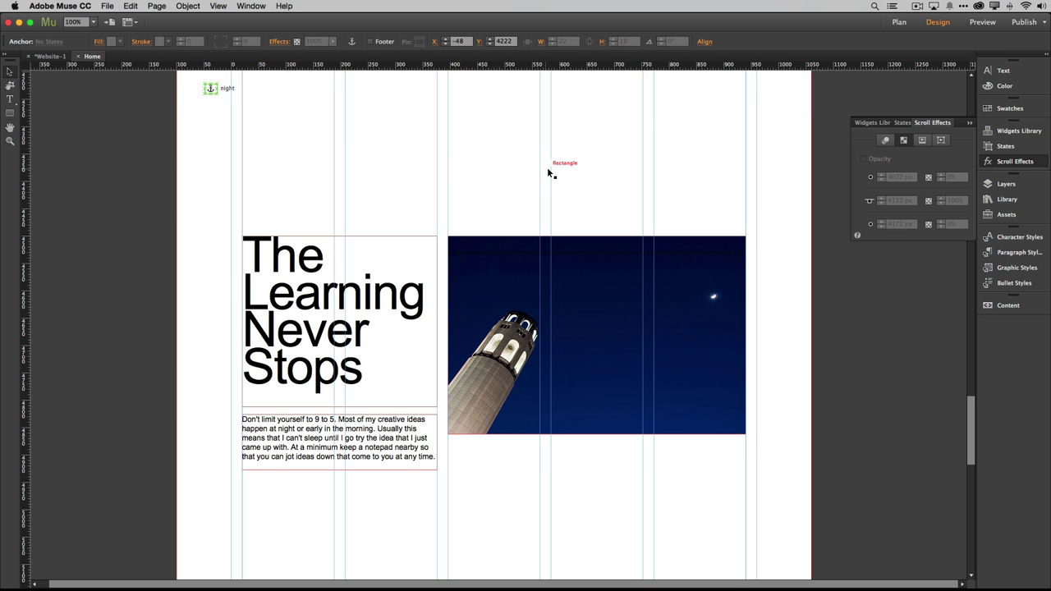
Step: Link the Home menu text to the home anchor and the Technology menu text to the tech anchor
scroll(547, 167, up, 20)
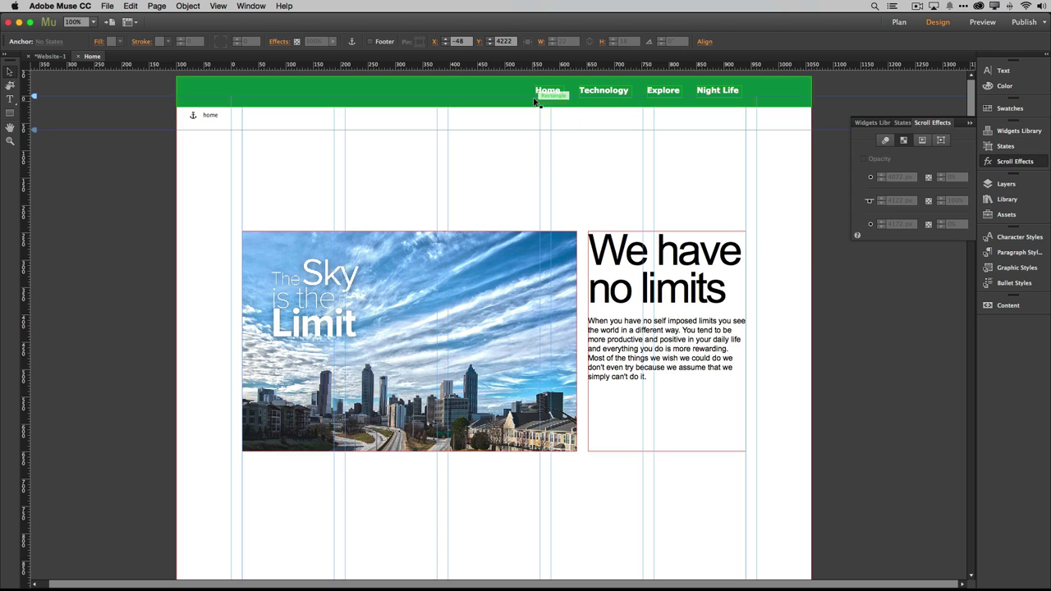
click(544, 97)
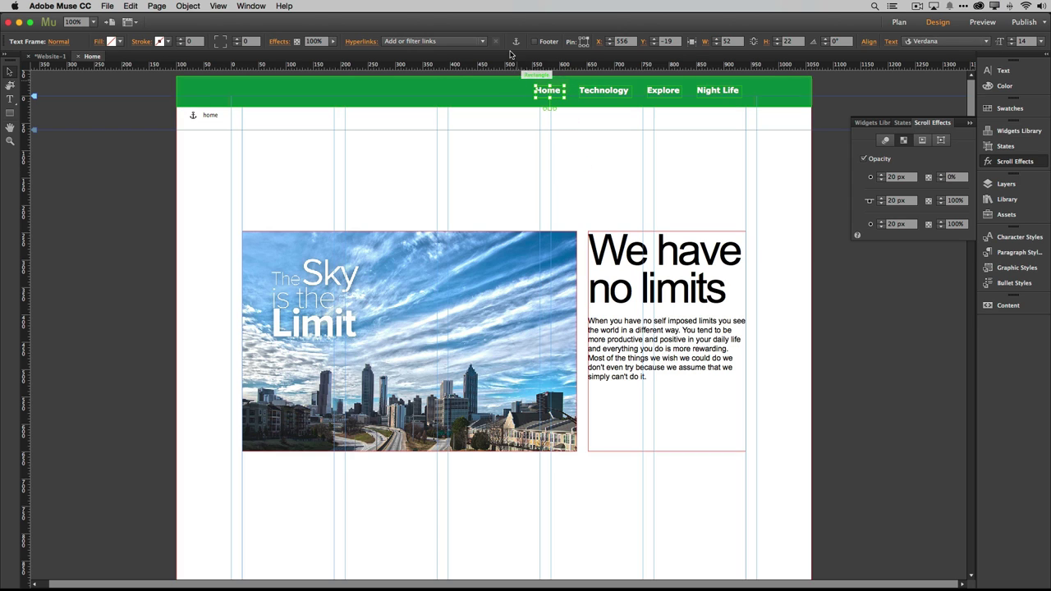
click(467, 41)
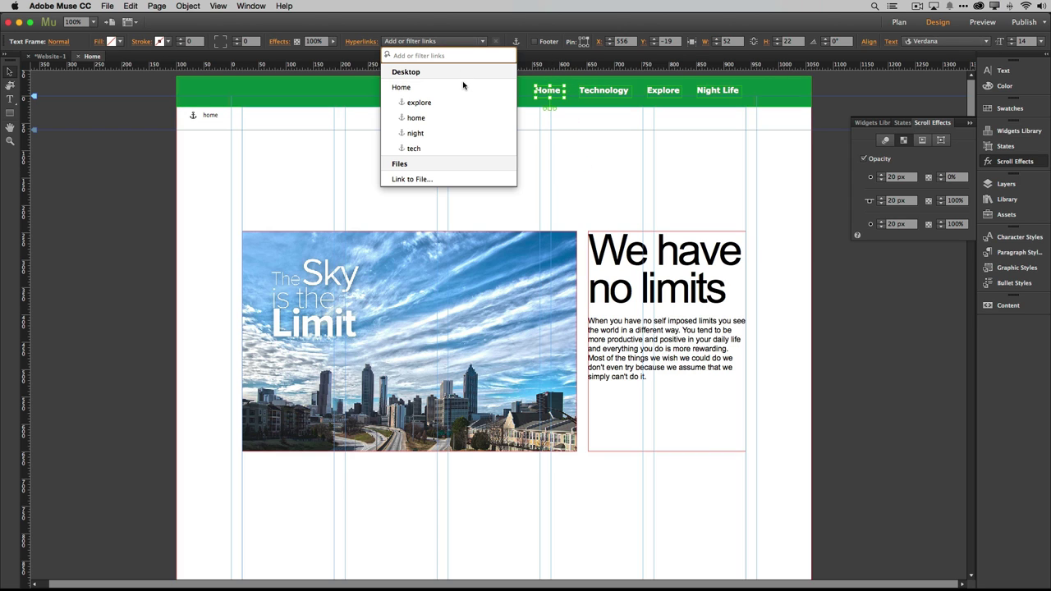
click(462, 118)
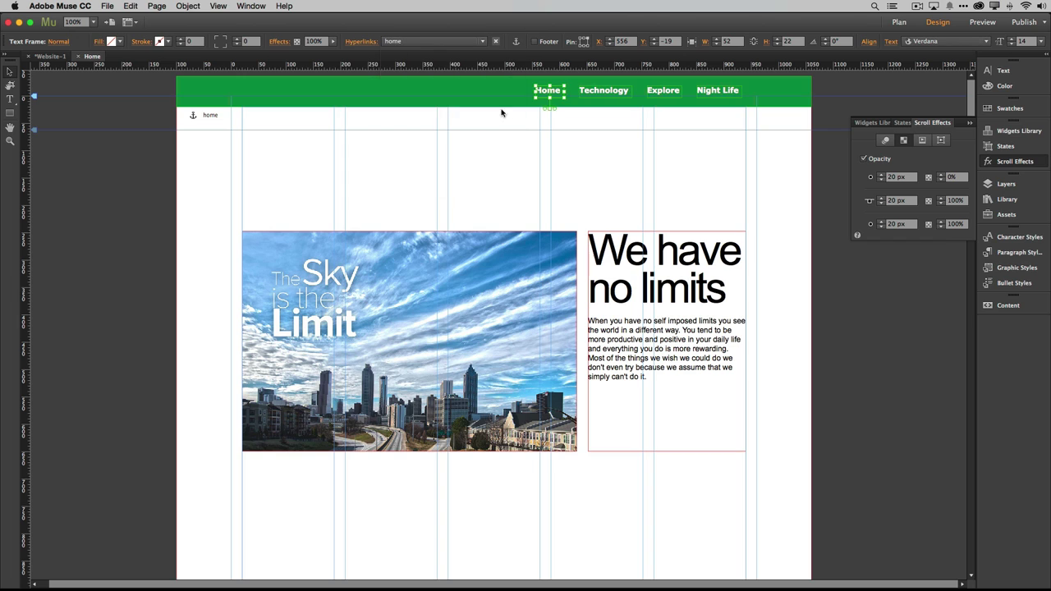
click(612, 94)
click(467, 41)
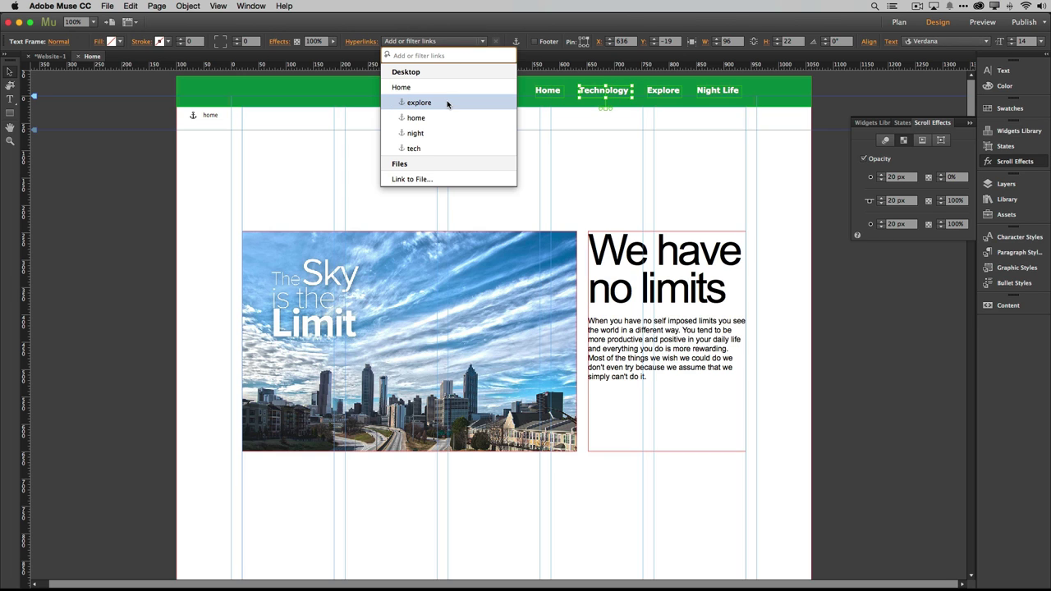
click(431, 149)
Step: Link the Explore menu text to the explore anchor and the Night Life menu text to the night anchor
click(667, 90)
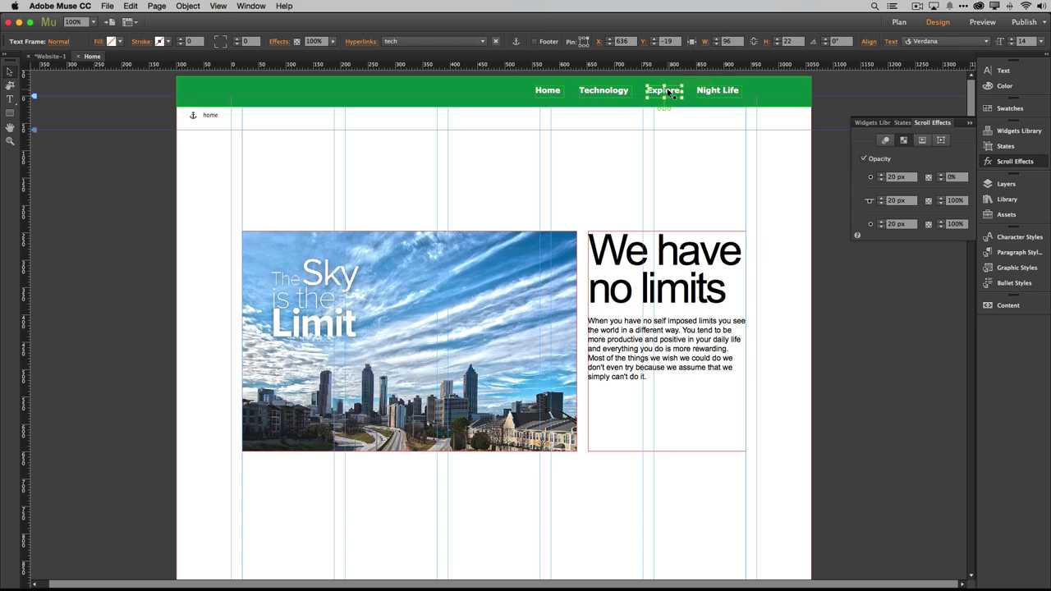
click(431, 41)
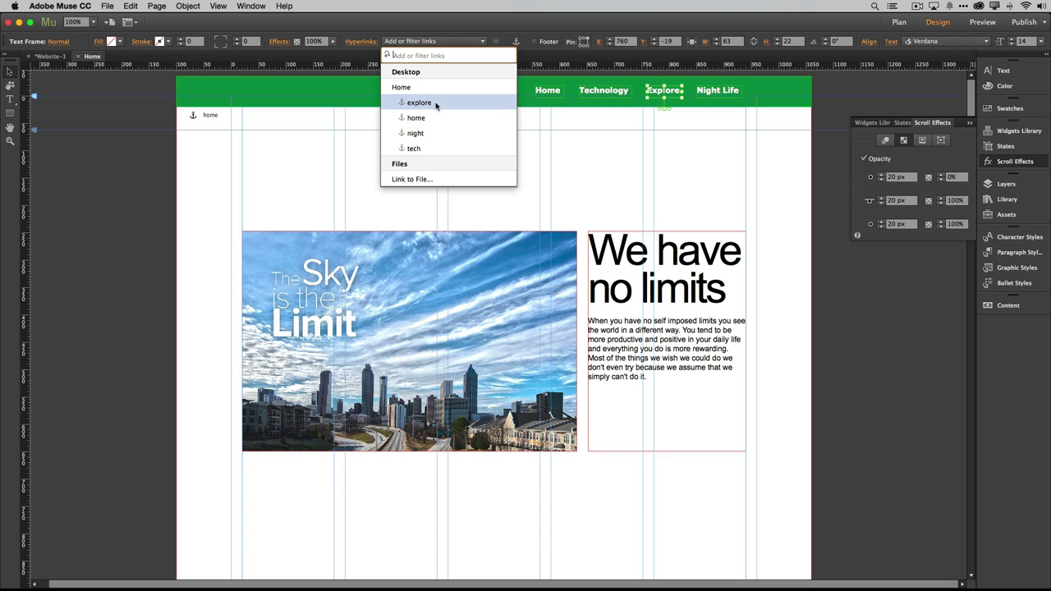
click(431, 103)
click(712, 92)
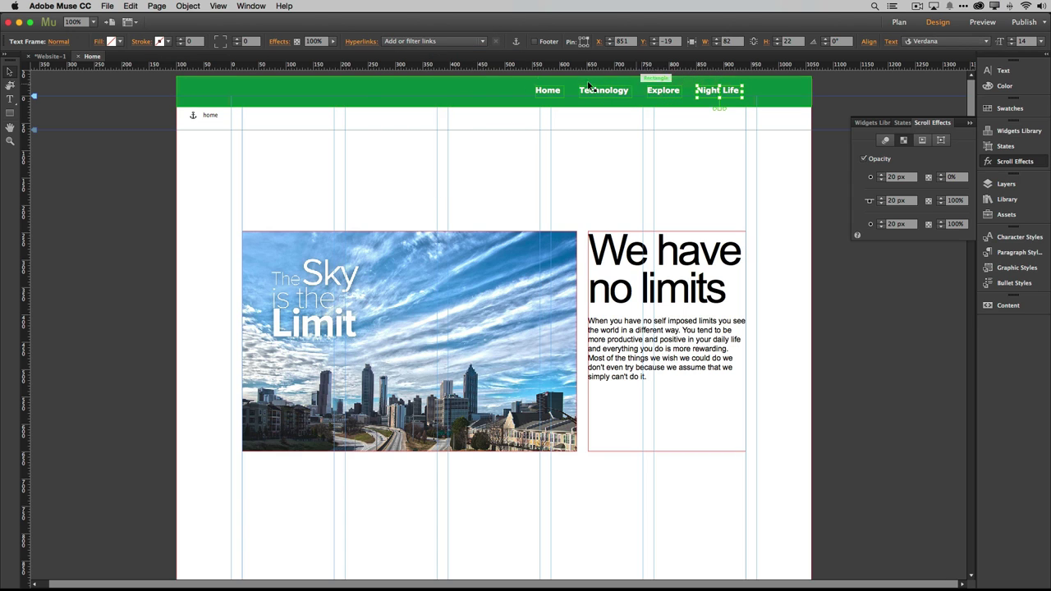
click(428, 42)
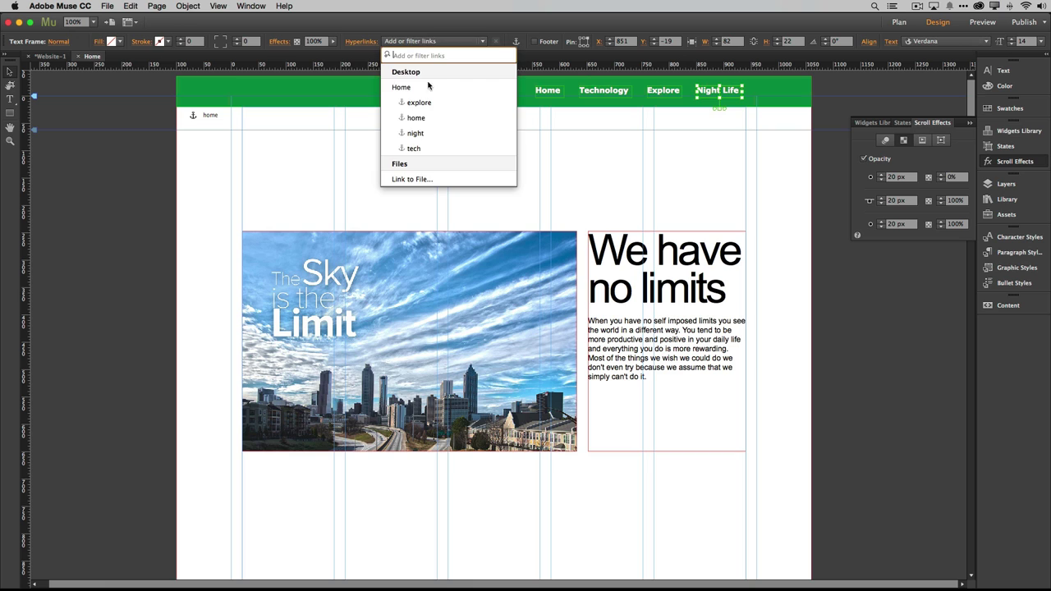
click(428, 134)
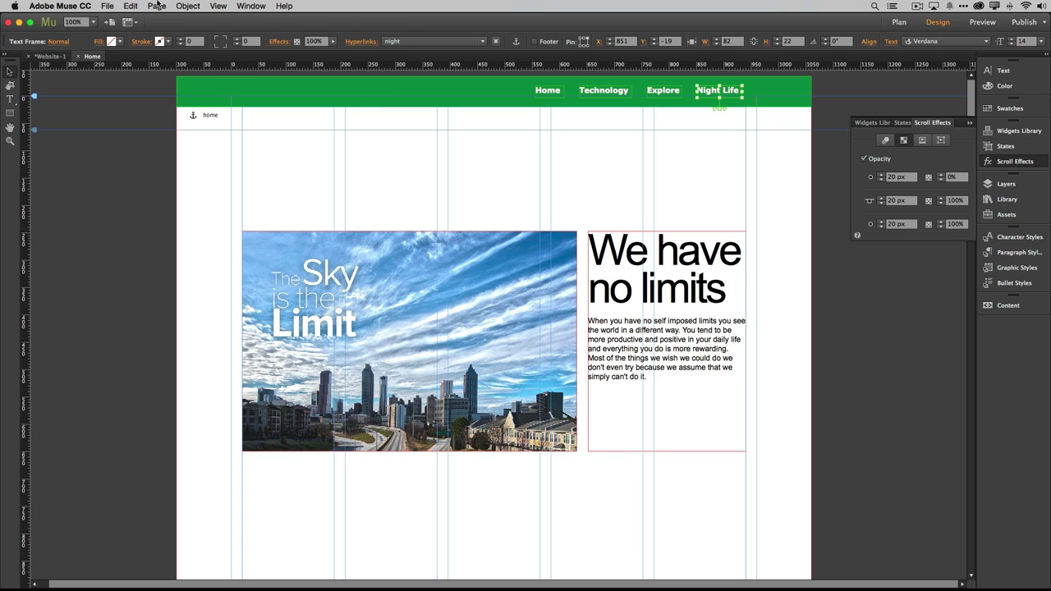
Step: Preview the page in the browser and check the navigation bar's fade-in and the content panels down to the Explore slide
click(105, 6)
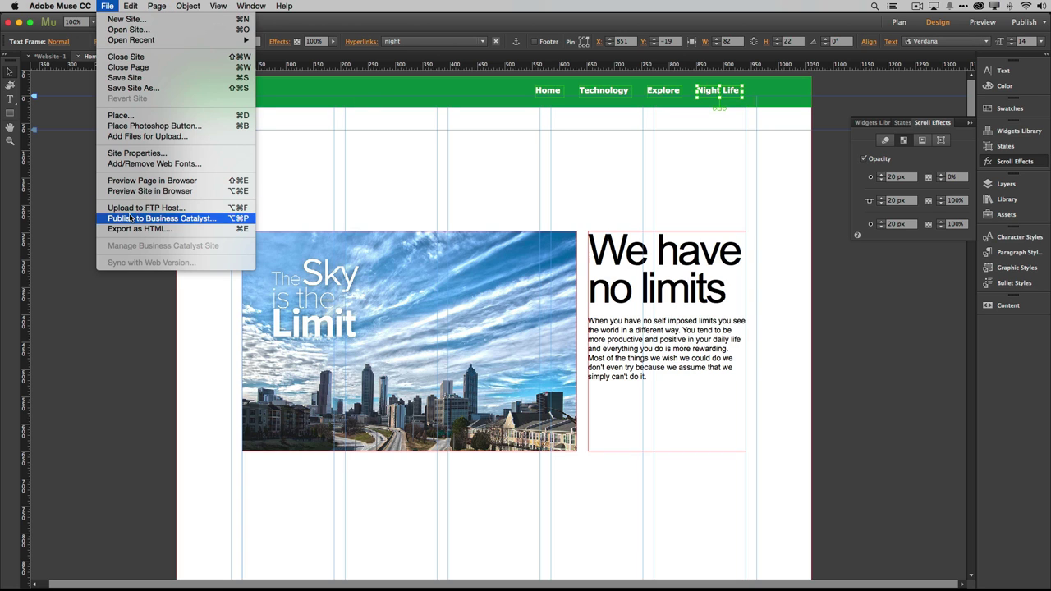
click(142, 181)
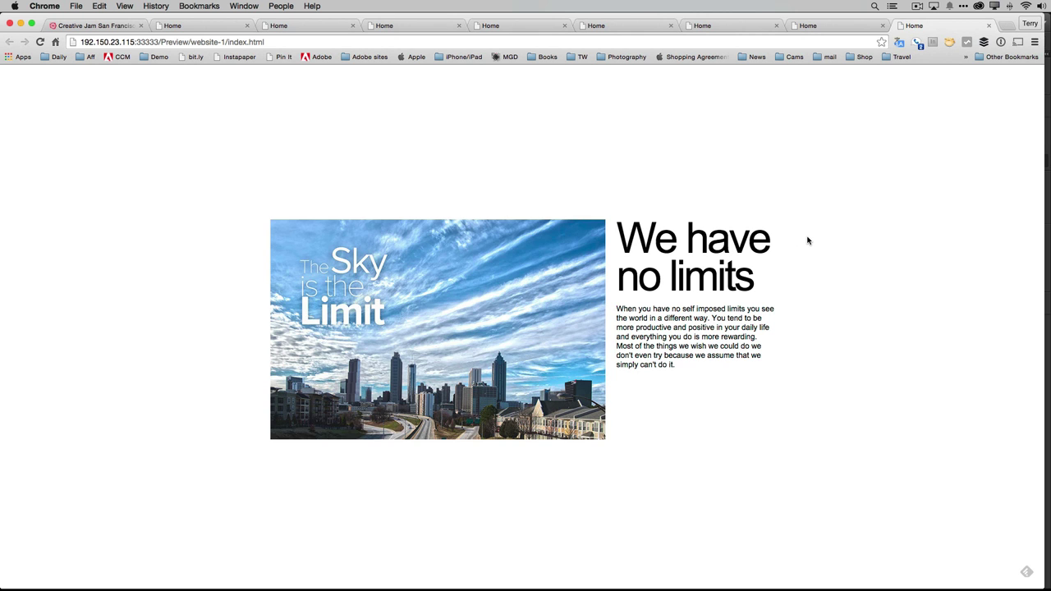
scroll(807, 241, down, 3)
scroll(808, 241, down, 10)
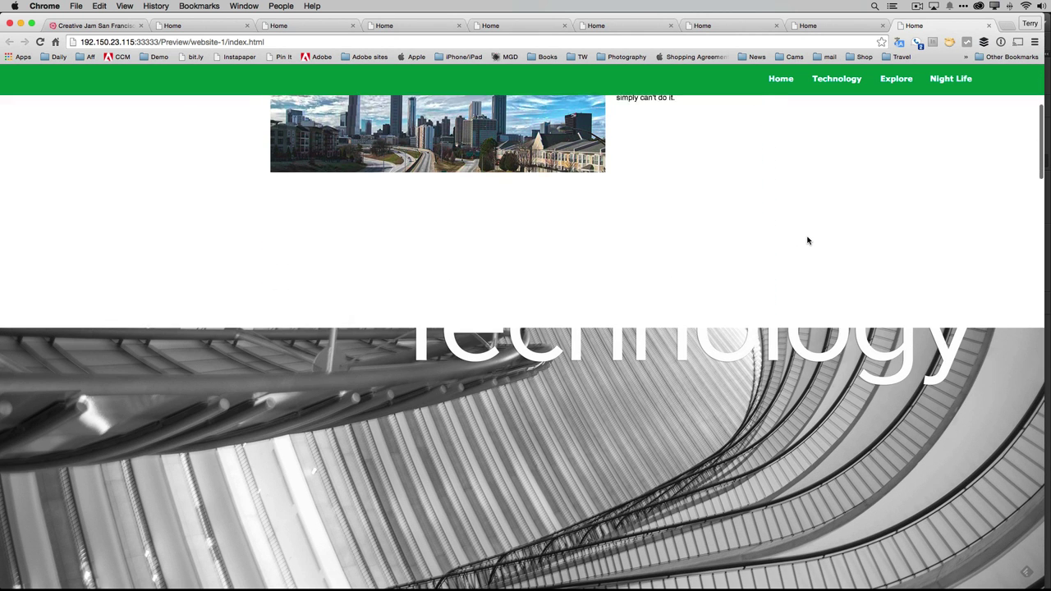
scroll(808, 241, down, 12)
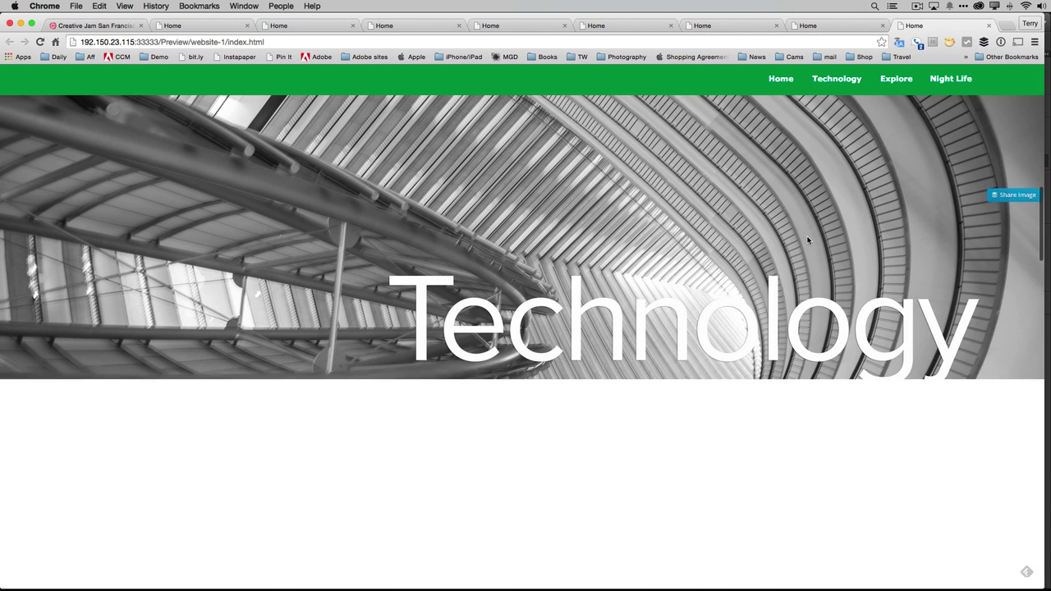
scroll(807, 241, down, 7)
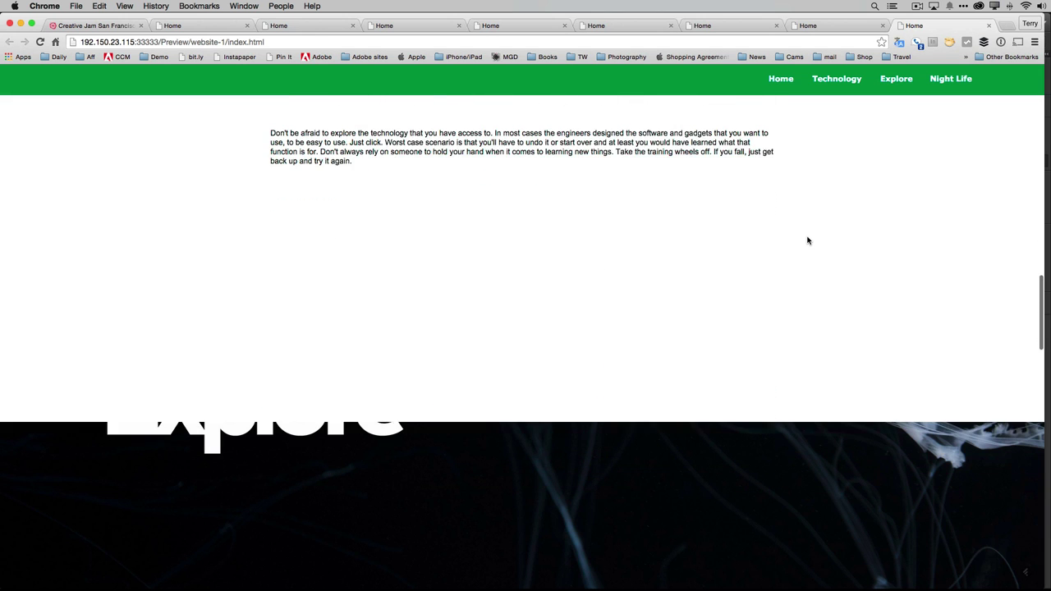
Step: Test the Technology, Explore, Night Life and Home links in the preview and recheck the bar's fade at the page top
click(835, 82)
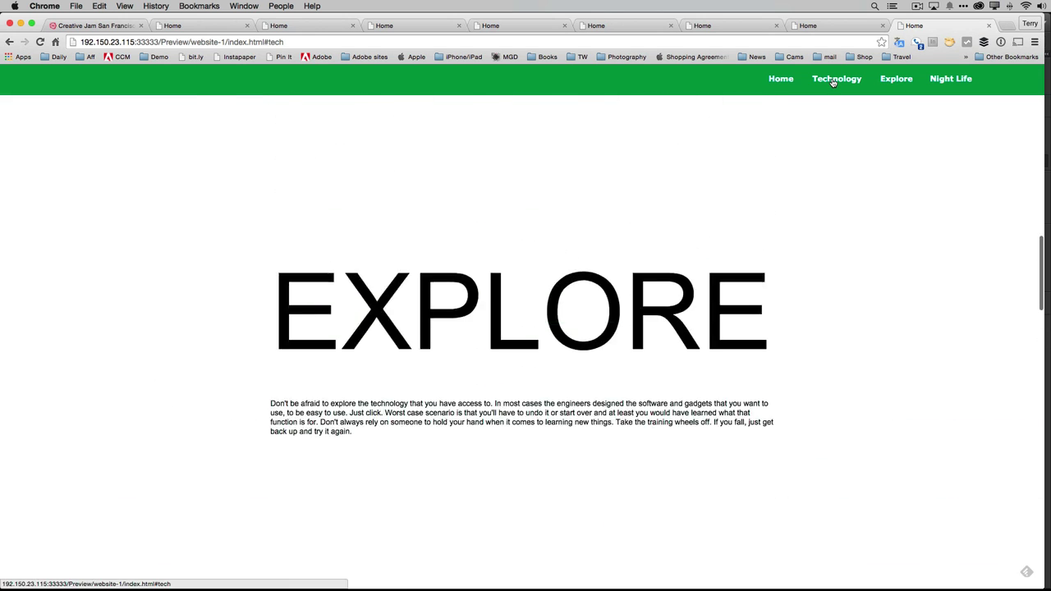
click(898, 83)
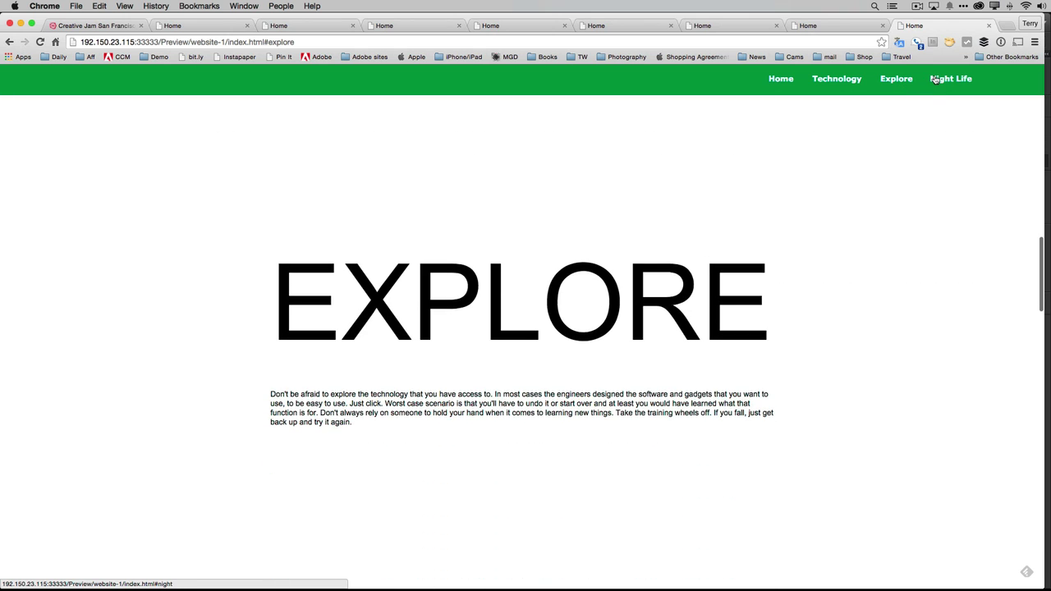
click(936, 78)
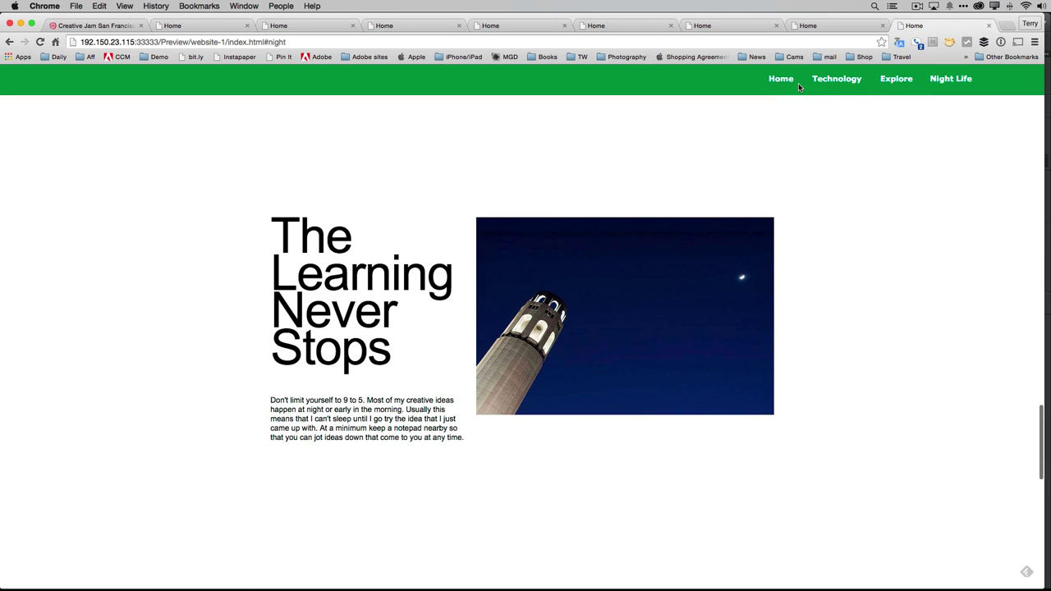
click(786, 79)
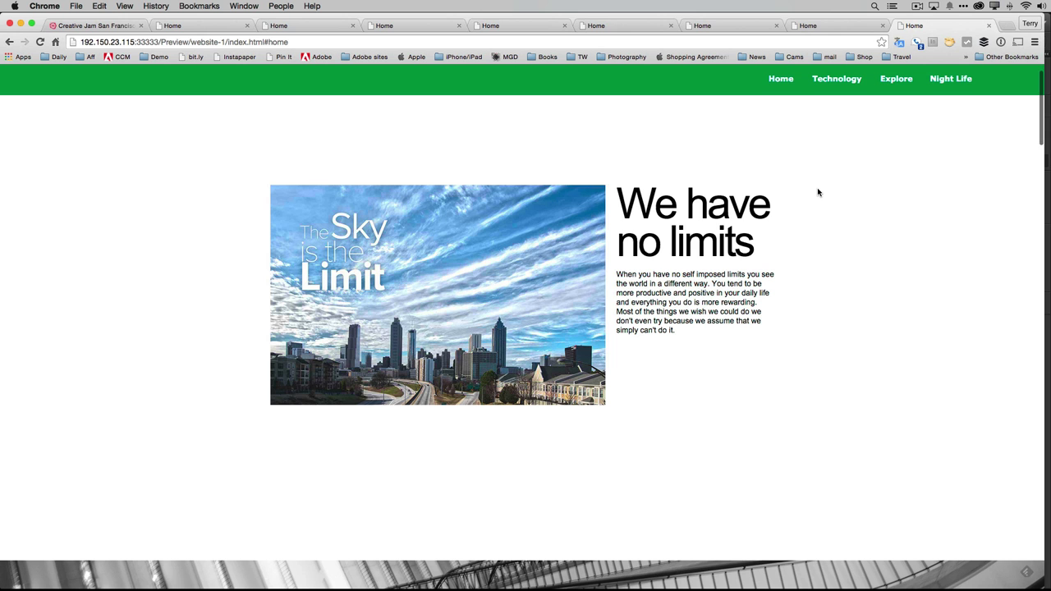
scroll(818, 192, down, 5)
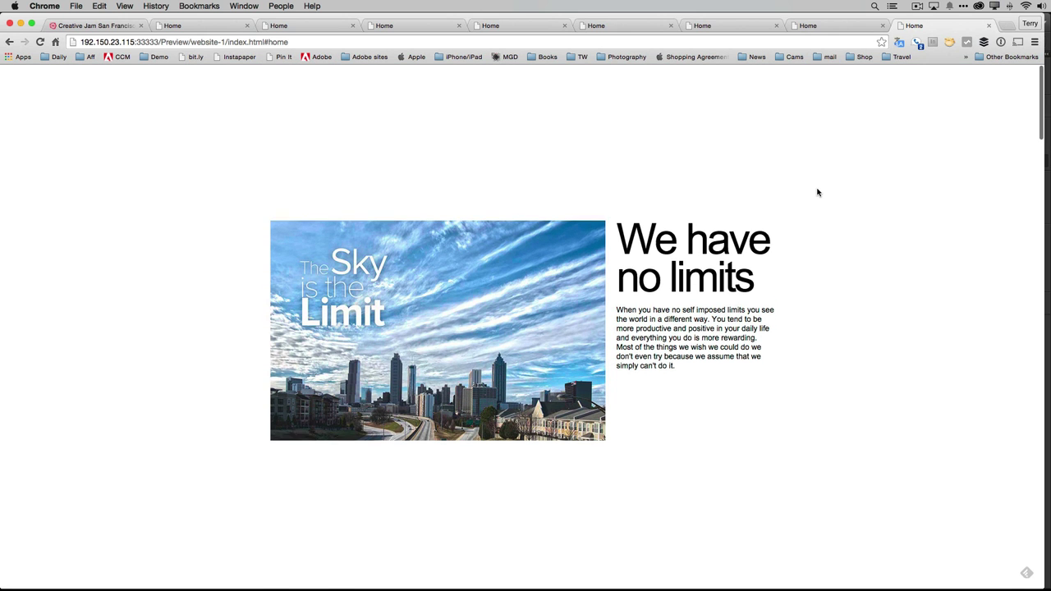
scroll(818, 192, down, 5)
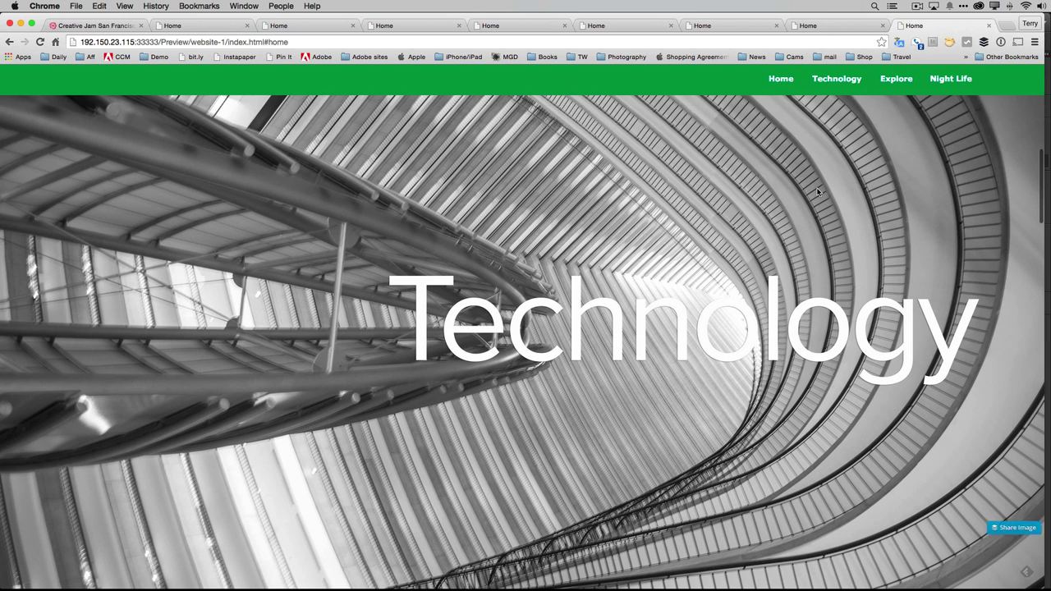
scroll(818, 192, up, 8)
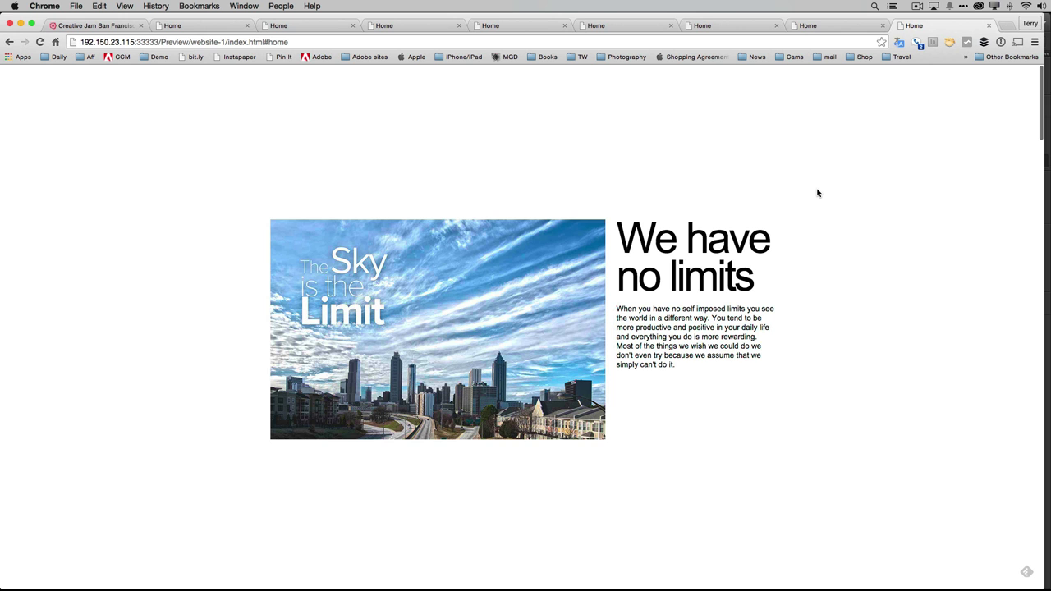